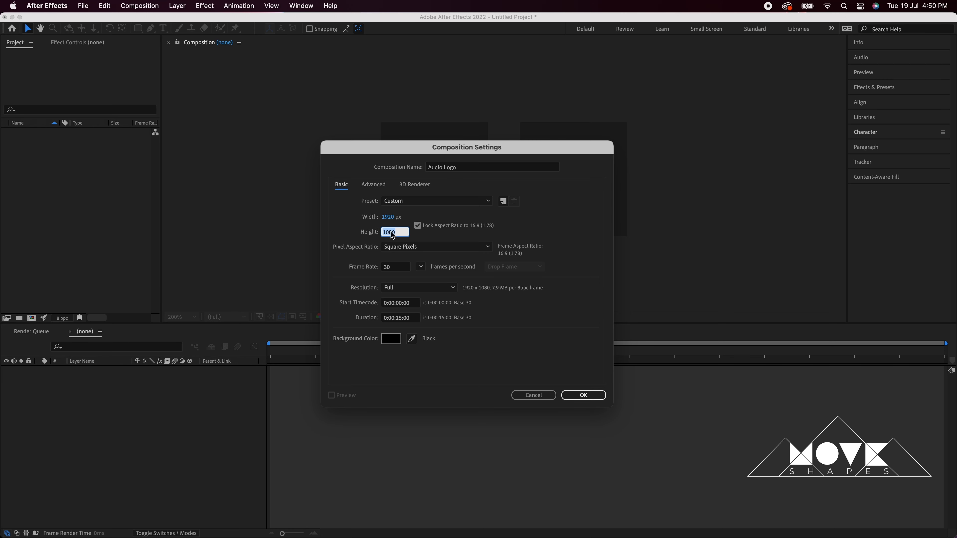
# Create the Audio Logo composition at 1920 × 1080 px, 30 frames per second, with a duration of 0:00:15:00.
pyautogui.click(421, 266)
pyautogui.click(437, 355)
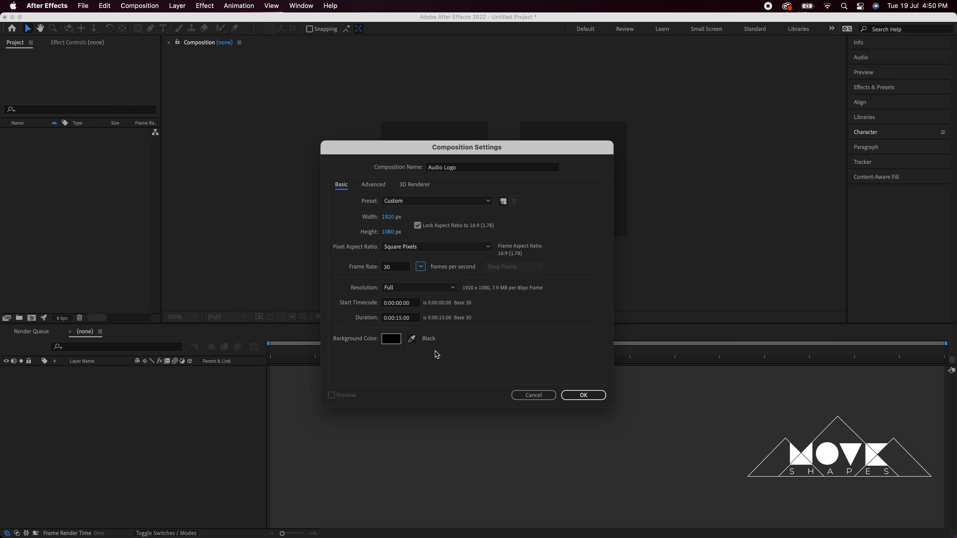
pyautogui.click(418, 320)
pyautogui.click(487, 353)
pyautogui.click(583, 395)
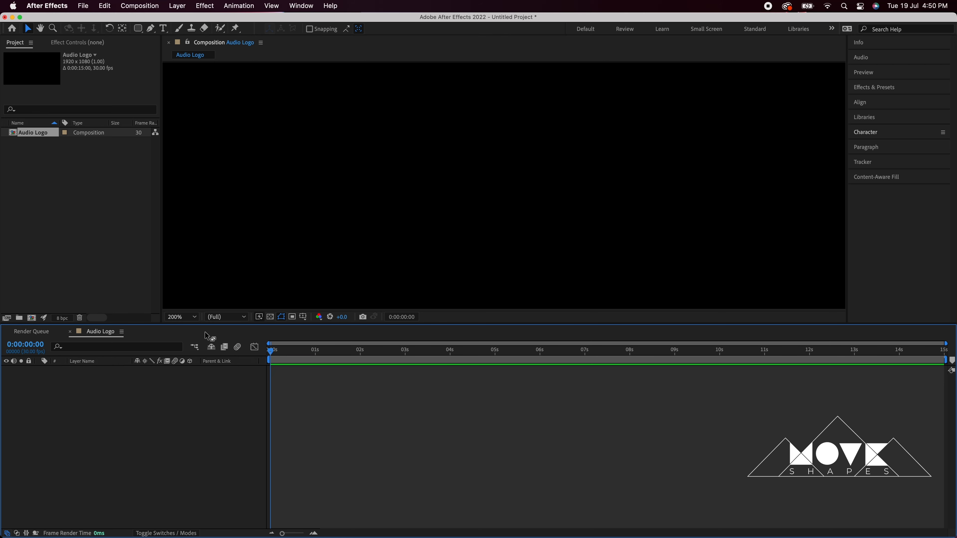
# Set up the Pen tool with the fill set to None and a white 18 px stroke.
pyautogui.click(182, 317)
pyautogui.click(182, 326)
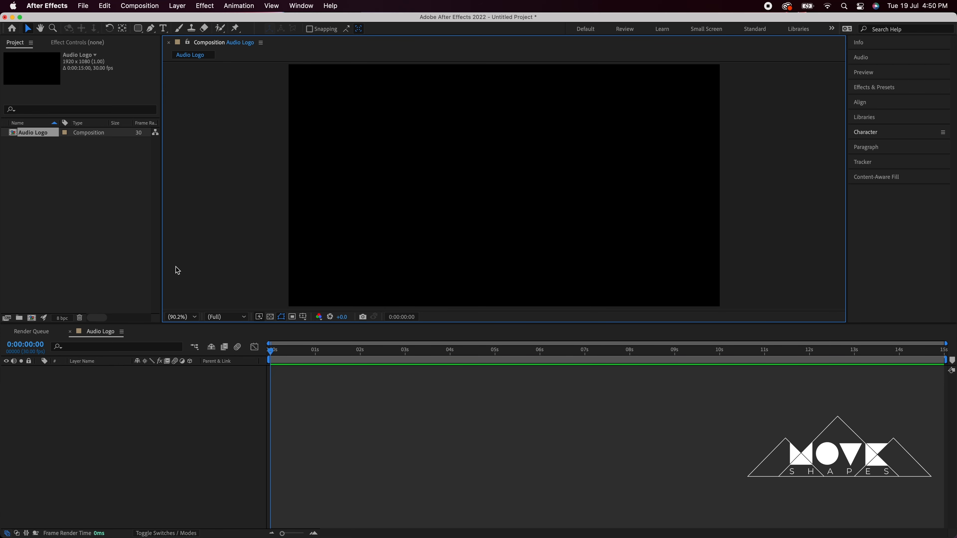
pyautogui.click(152, 27)
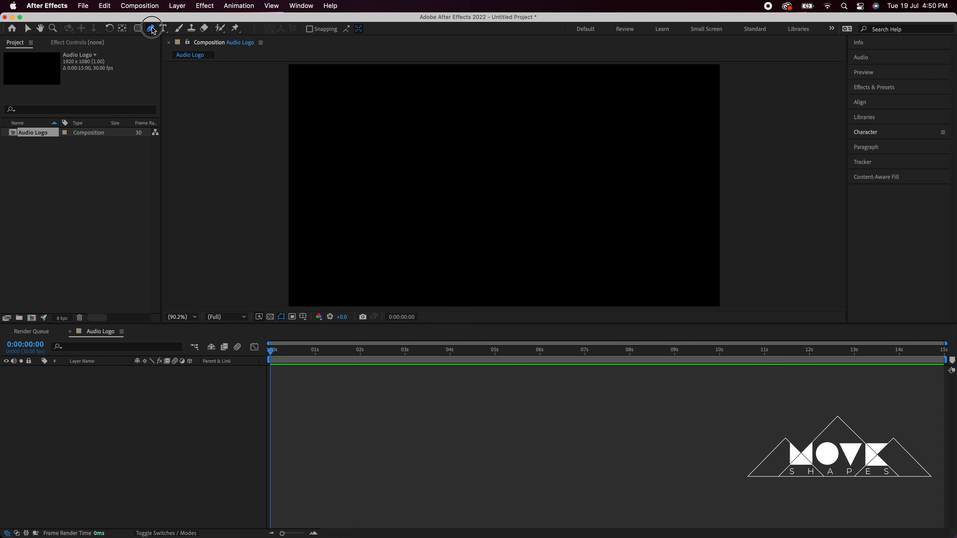
pyautogui.click(191, 29)
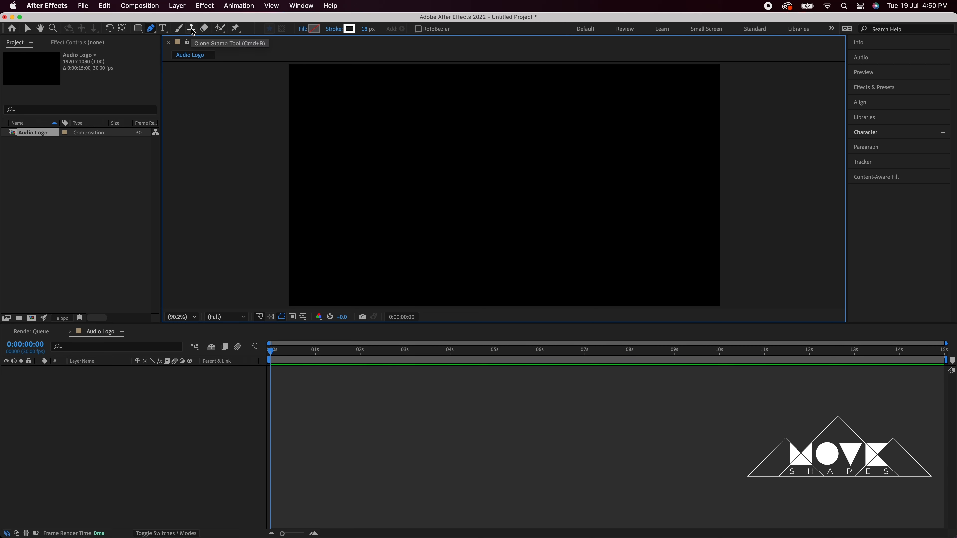
pyautogui.click(302, 29)
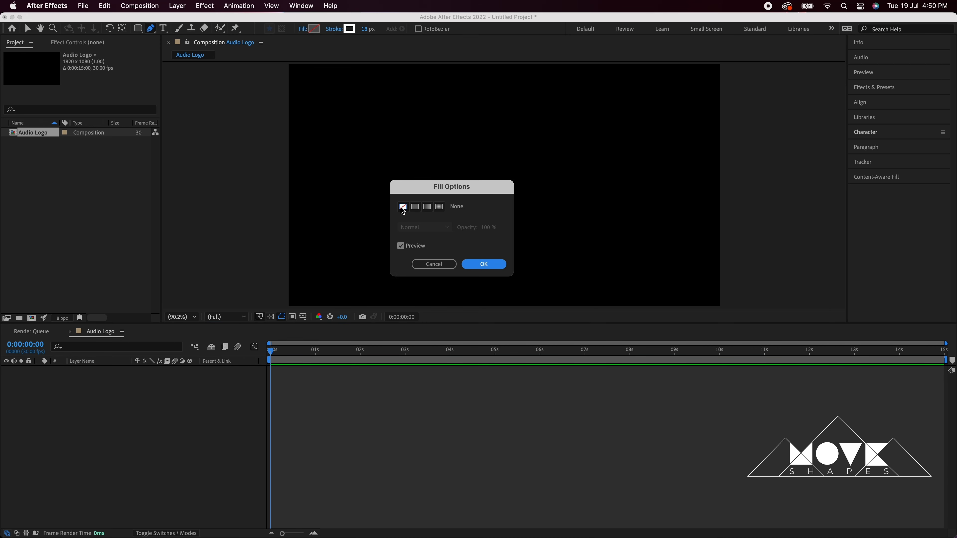
pyautogui.click(490, 265)
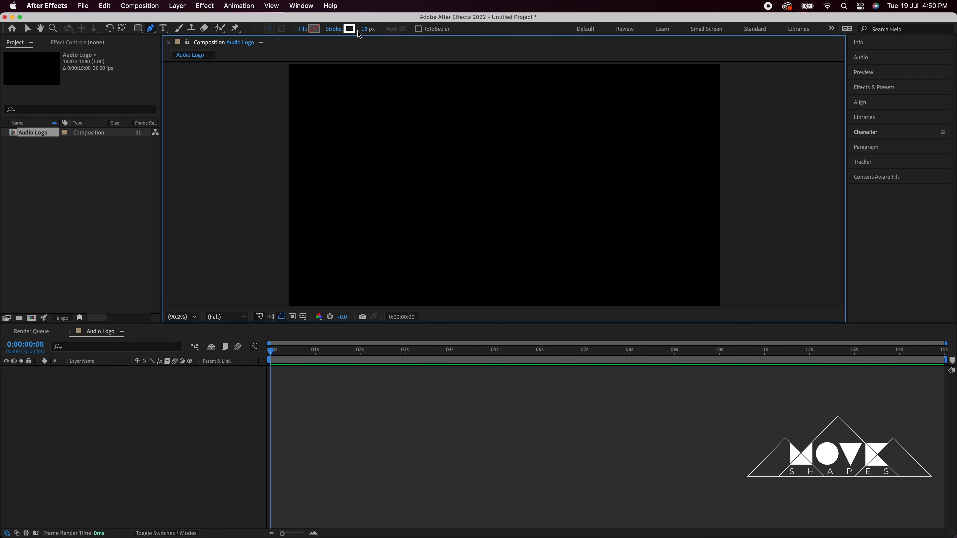
pyautogui.click(370, 33)
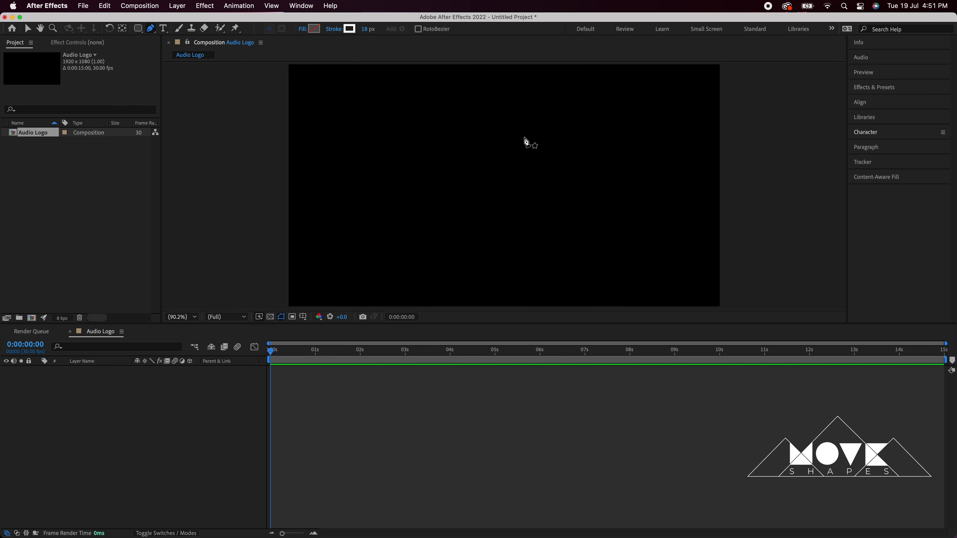
# Draw a straight vertical two-point line just beside the centre of the composition.
pyautogui.click(520, 137)
pyautogui.click(520, 231)
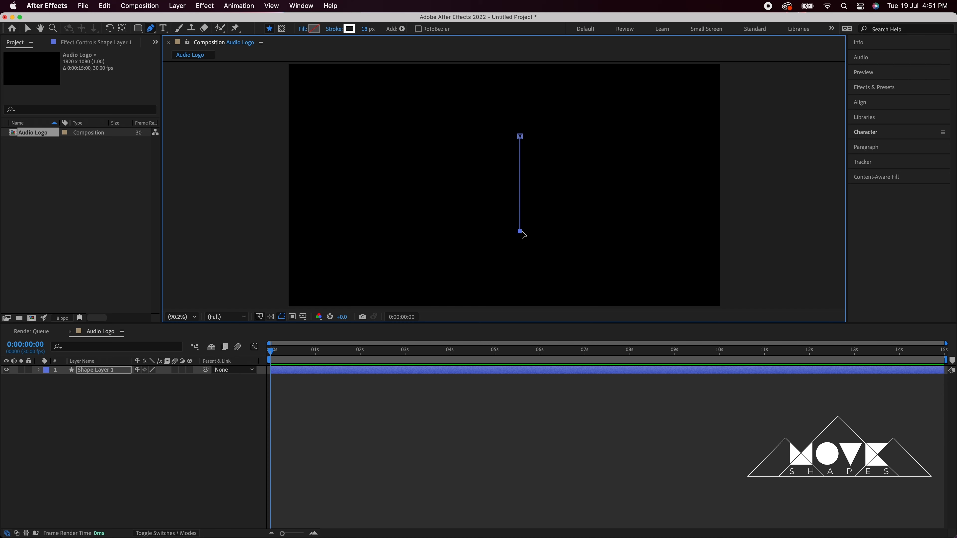
pyautogui.press('v')
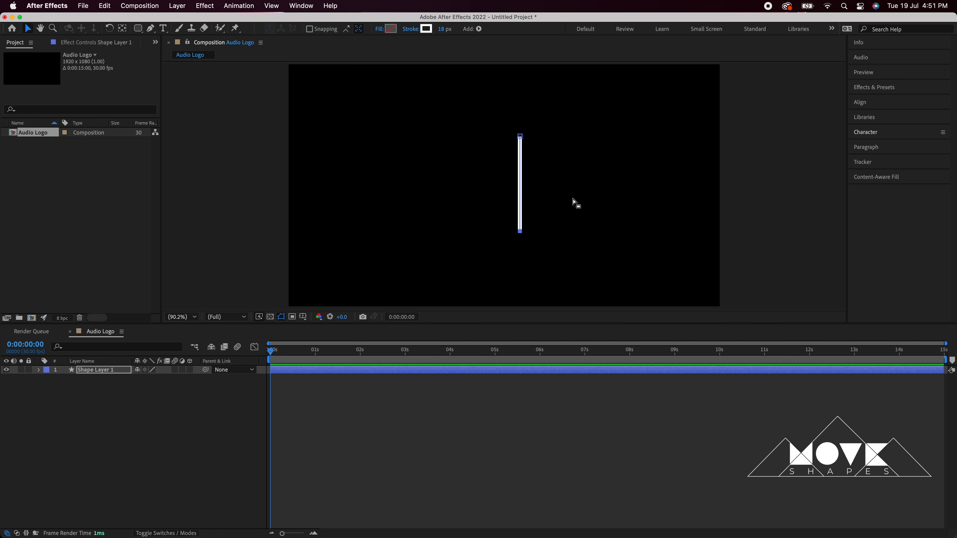
# Change the Line Cap of the vertical line's stroke to Round Cap.
pyautogui.scroll(-3, 572, 199)
pyautogui.scroll(4, 572, 198)
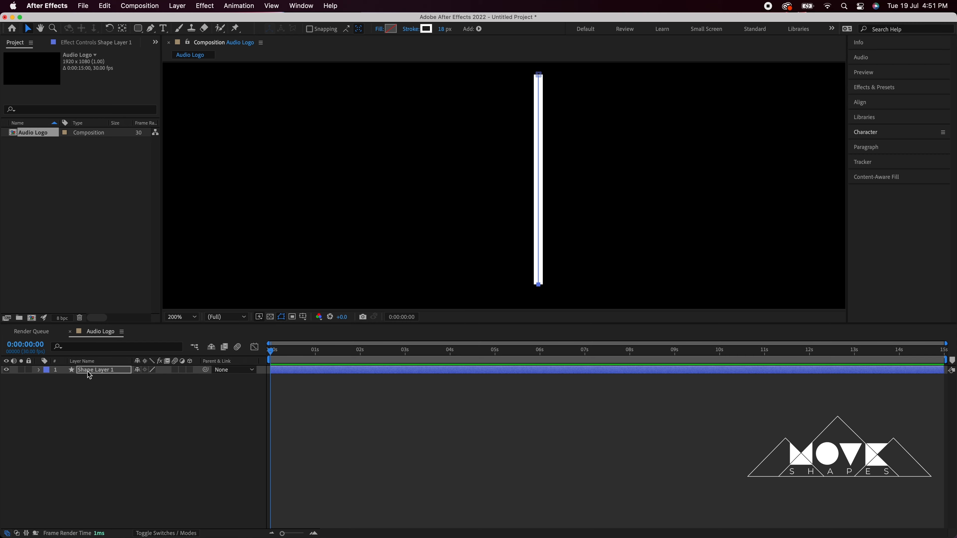
pyautogui.click(39, 370)
pyautogui.click(48, 379)
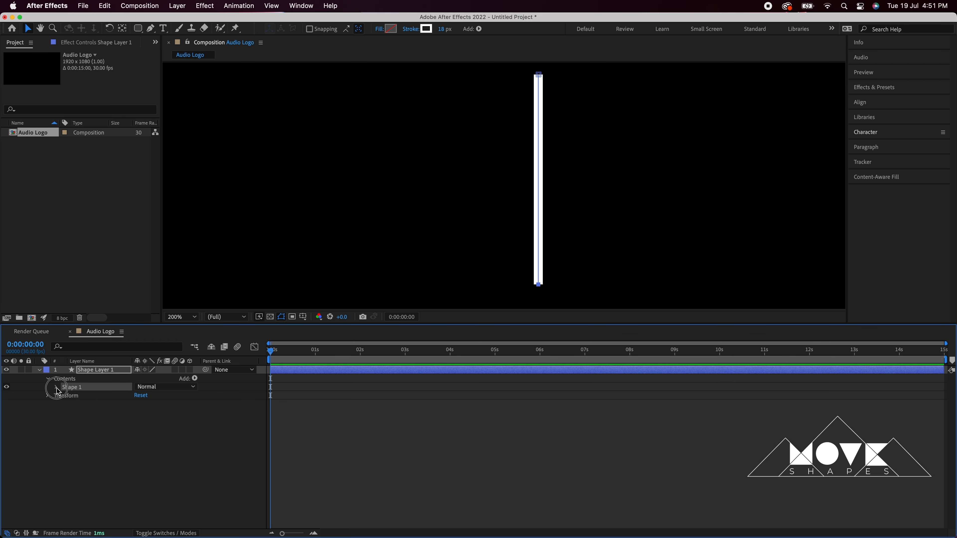
pyautogui.click(56, 387)
pyautogui.click(64, 405)
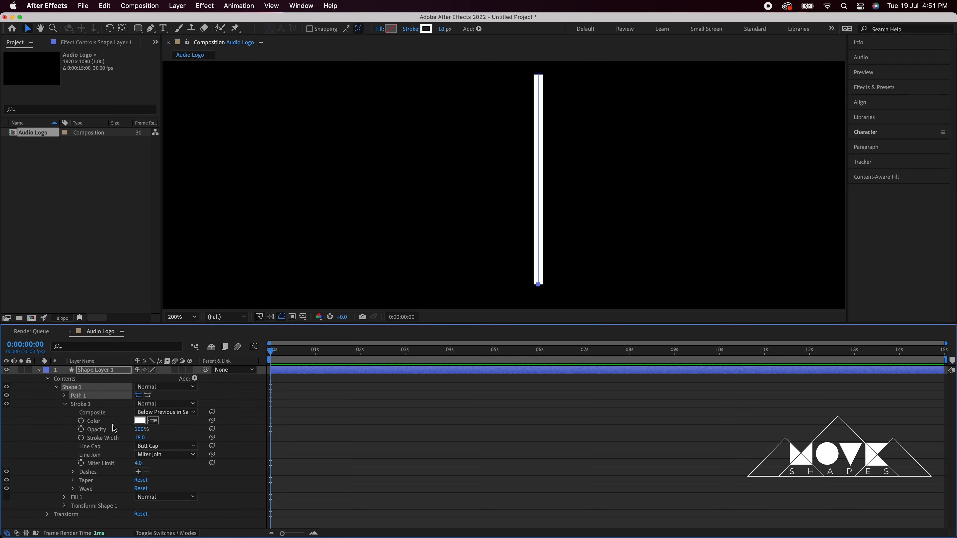
pyautogui.click(166, 445)
pyautogui.click(184, 473)
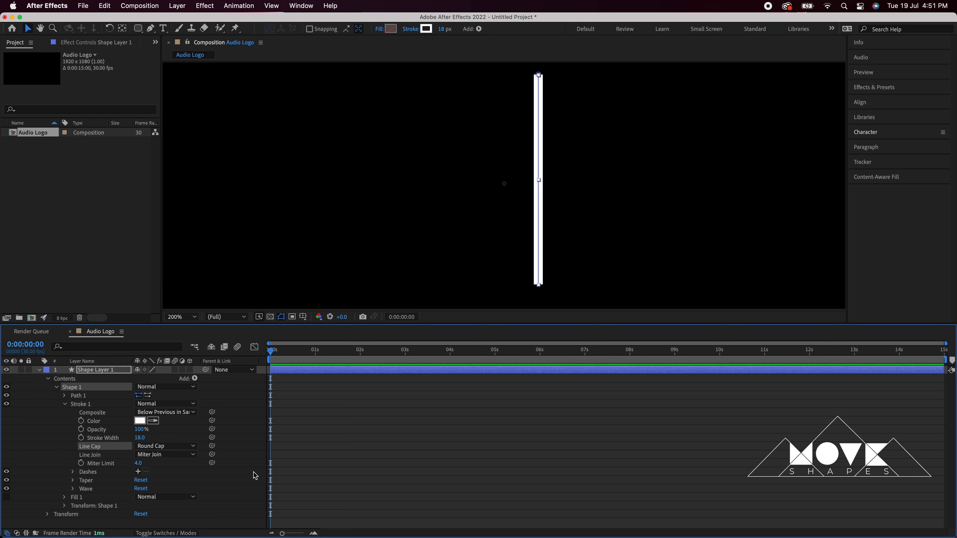
pyautogui.click(529, 478)
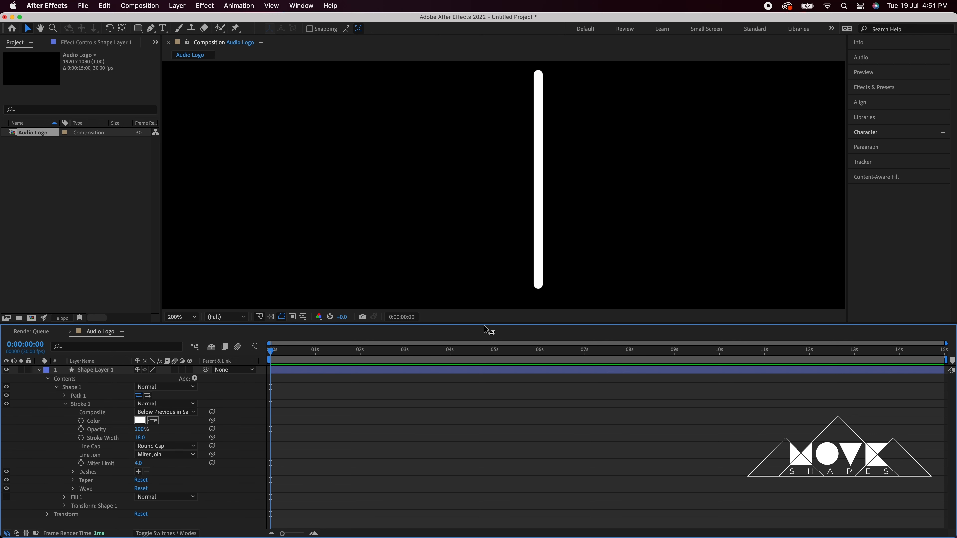
# Add a Trim Paths operator to the contents of the line's shape layer.
pyautogui.click(65, 404)
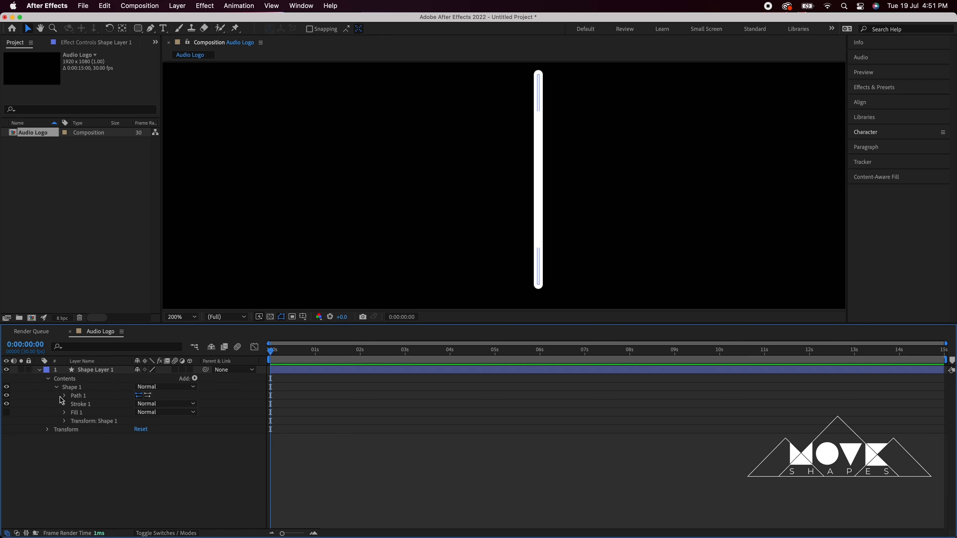
pyautogui.click(48, 379)
pyautogui.click(195, 378)
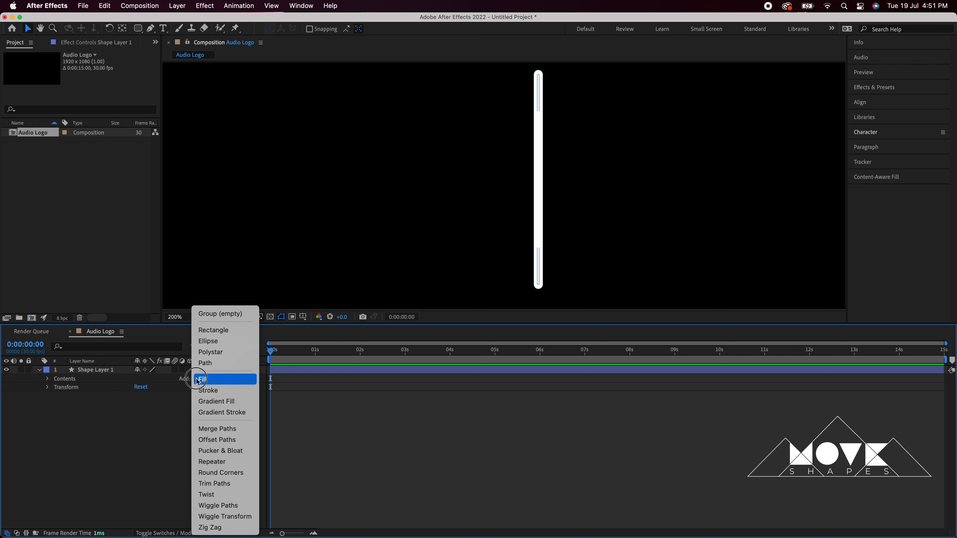
pyautogui.click(235, 486)
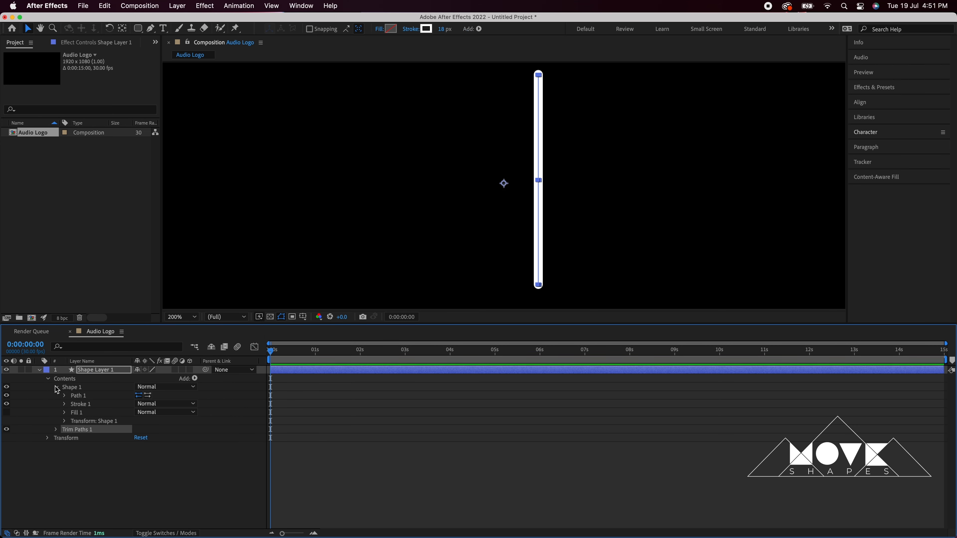
# Keyframe the Trim Paths End from 0% at the first frame to 100% at about 1 second.
pyautogui.click(56, 387)
pyautogui.click(56, 396)
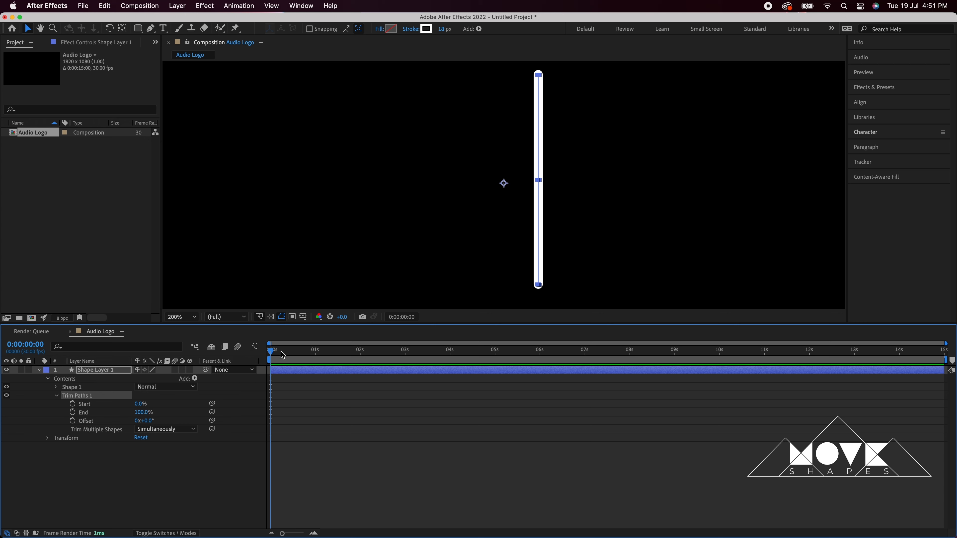
pyautogui.moveTo(283, 355); pyautogui.dragTo(247, 364)
pyautogui.click(73, 413)
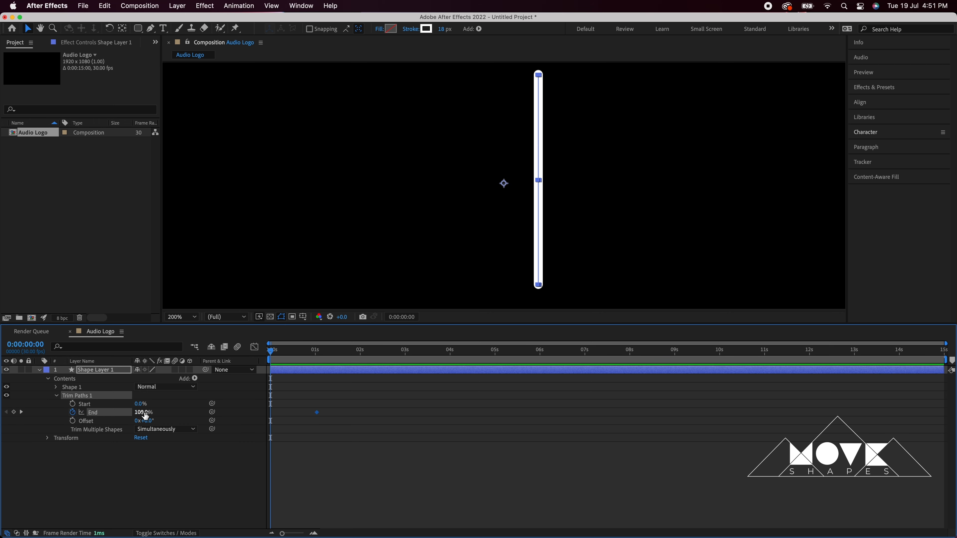
pyautogui.moveTo(146, 416); pyautogui.dragTo(83, 415)
# Keyframe the Trim Paths Start from 0% at about 0.5 seconds to 100% at 0:00:01:16, and preview the line animation.
pyautogui.click(278, 356)
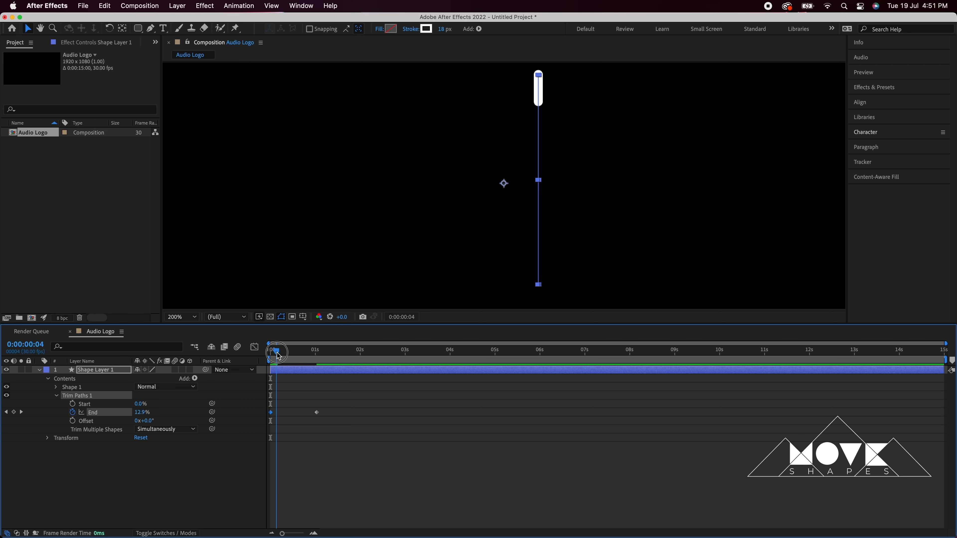
pyautogui.moveTo(278, 357); pyautogui.dragTo(340, 358)
pyautogui.click(73, 404)
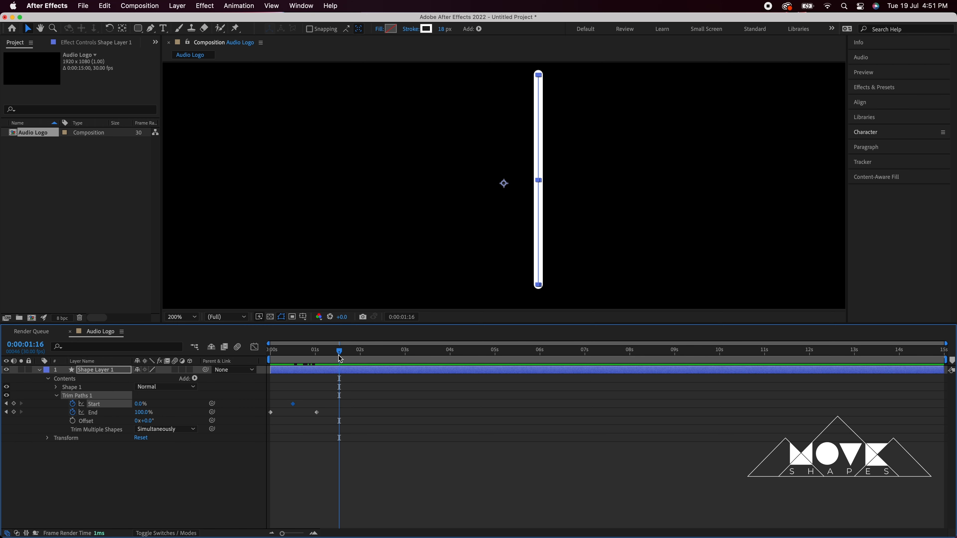
pyautogui.moveTo(139, 404); pyautogui.dragTo(255, 416)
pyautogui.click(335, 463)
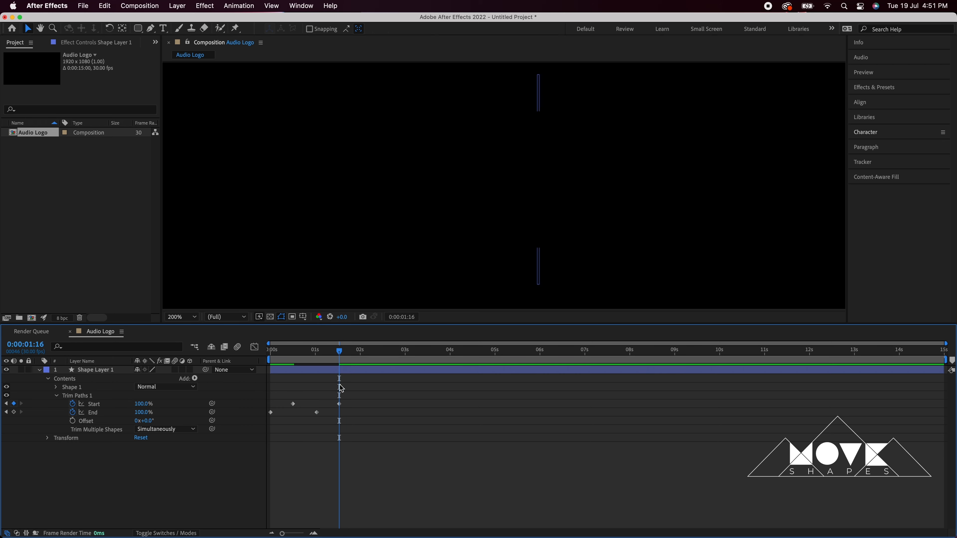
pyautogui.moveTo(339, 353); pyautogui.dragTo(263, 354)
pyautogui.press('space')
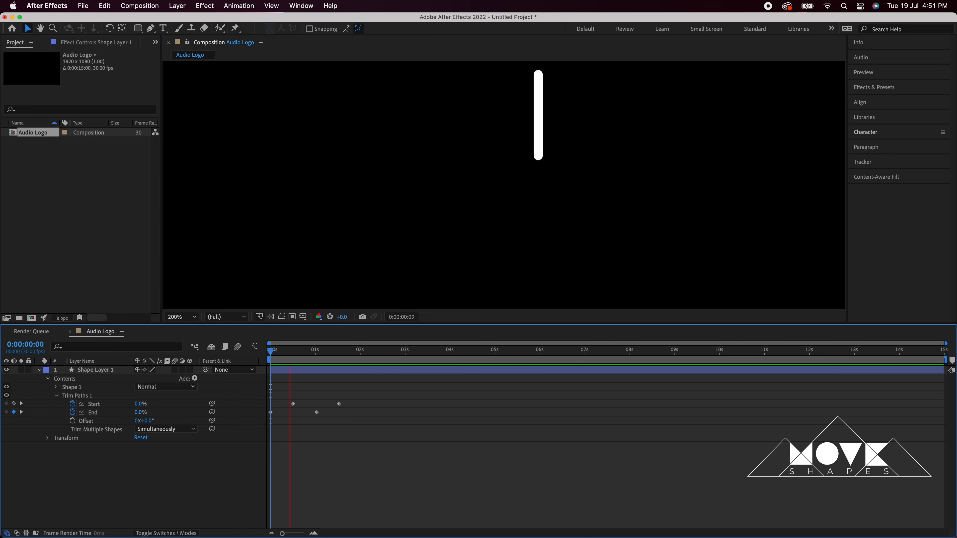
pyautogui.press('space')
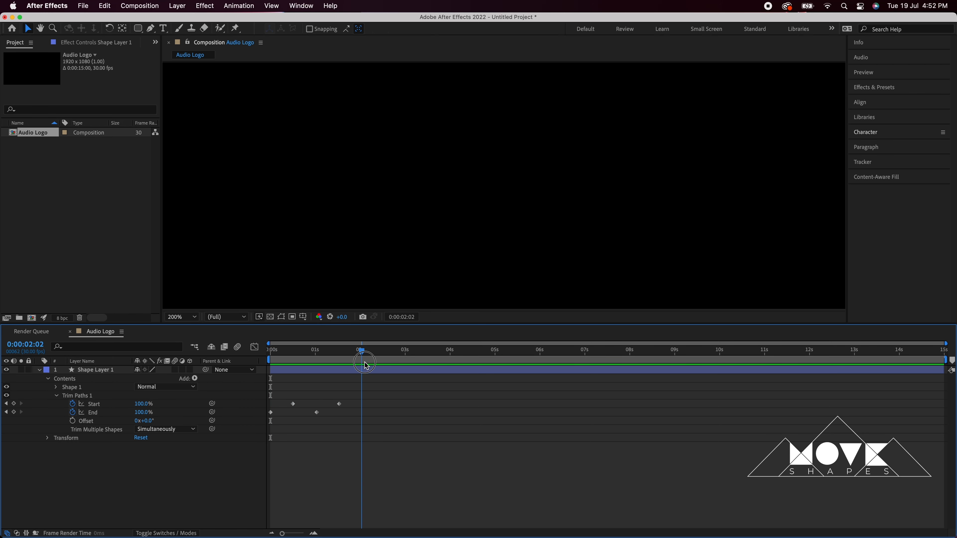
# Rename the line's shape layer as Path 01.
pyautogui.click(40, 371)
pyautogui.click(94, 370)
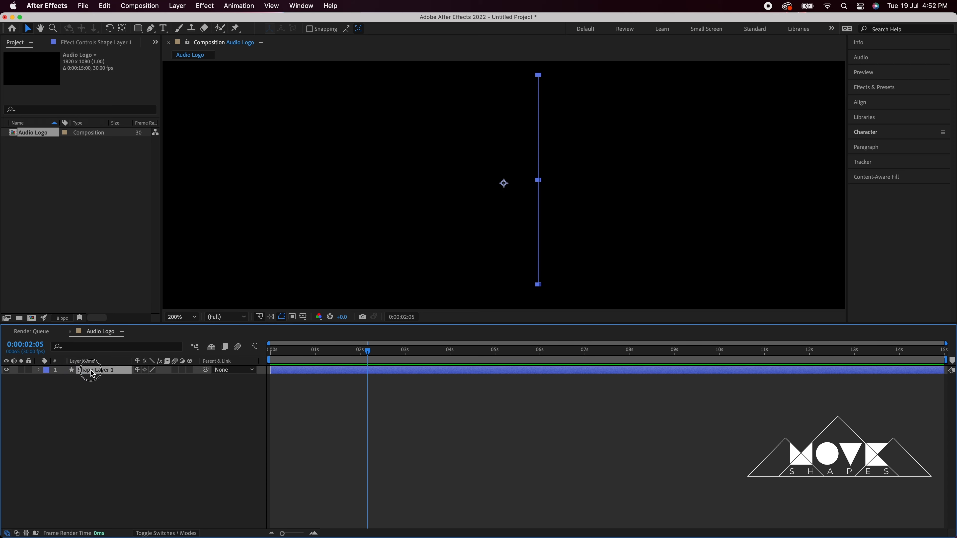
pyautogui.rightClick(93, 370)
pyautogui.click(113, 505)
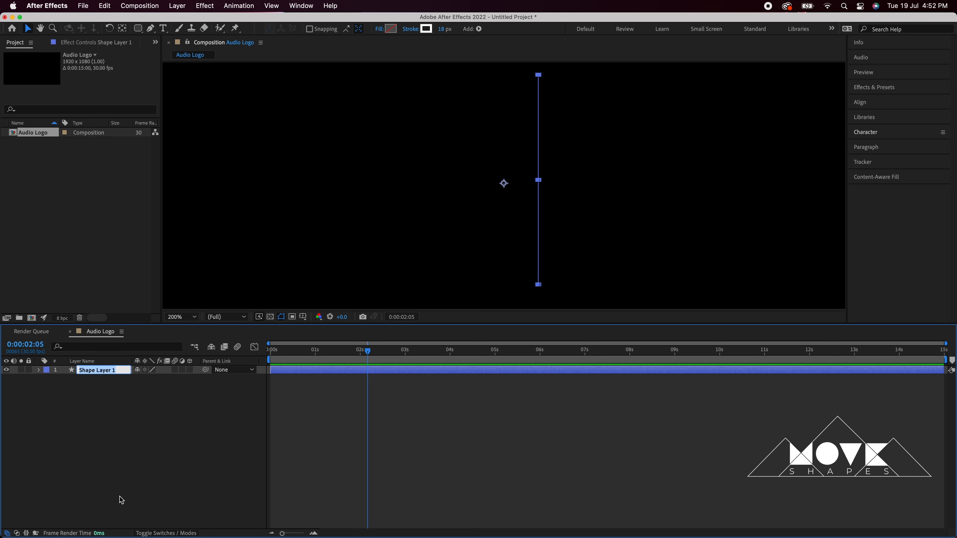
pyautogui.write('Path 01')
pyautogui.press('Return')
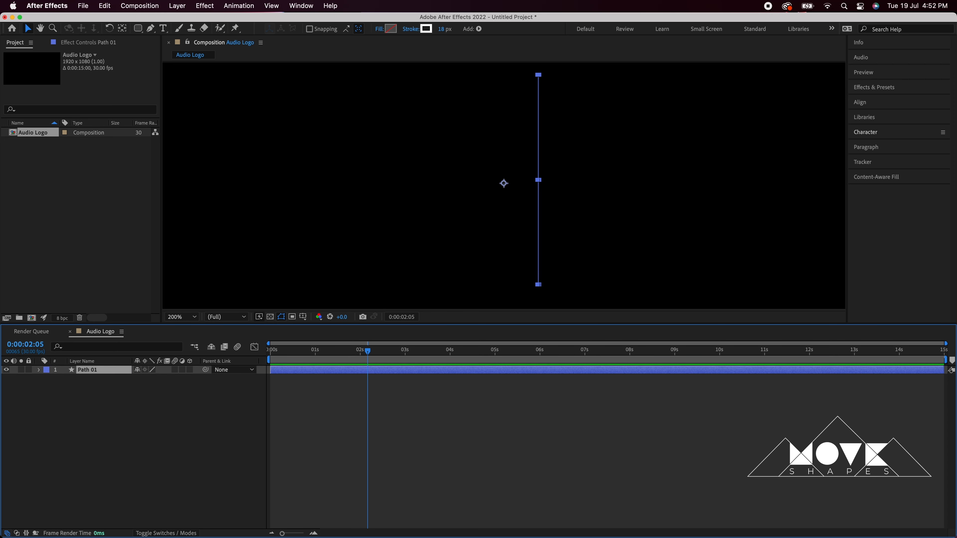
pyautogui.click(395, 463)
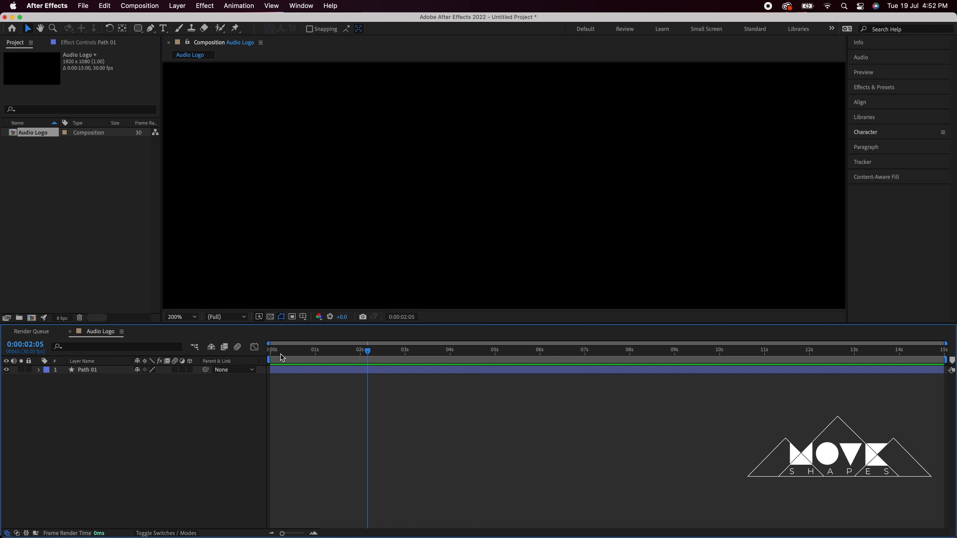
# Duplicate the Path 01 layer.
pyautogui.moveTo(282, 355); pyautogui.dragTo(314, 352)
pyautogui.click(309, 372)
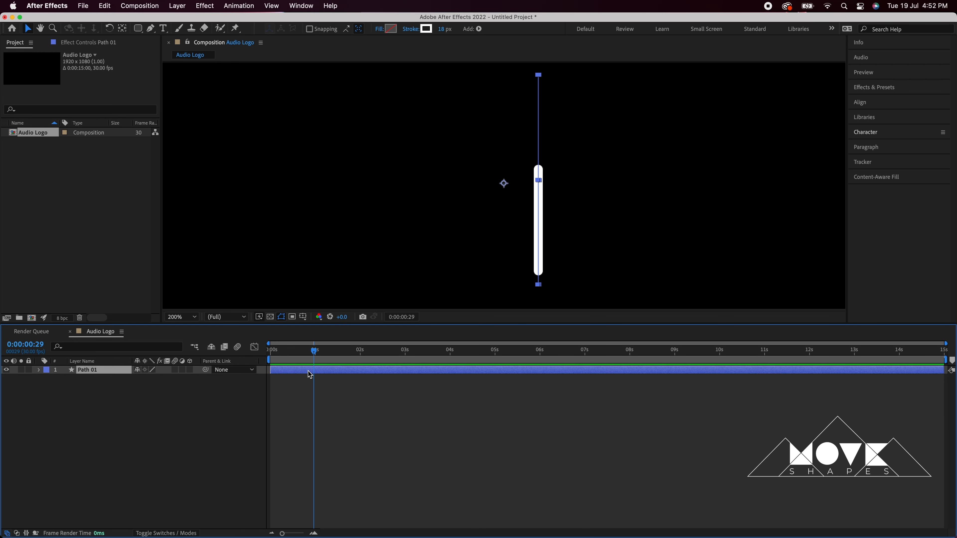
pyautogui.click(104, 6)
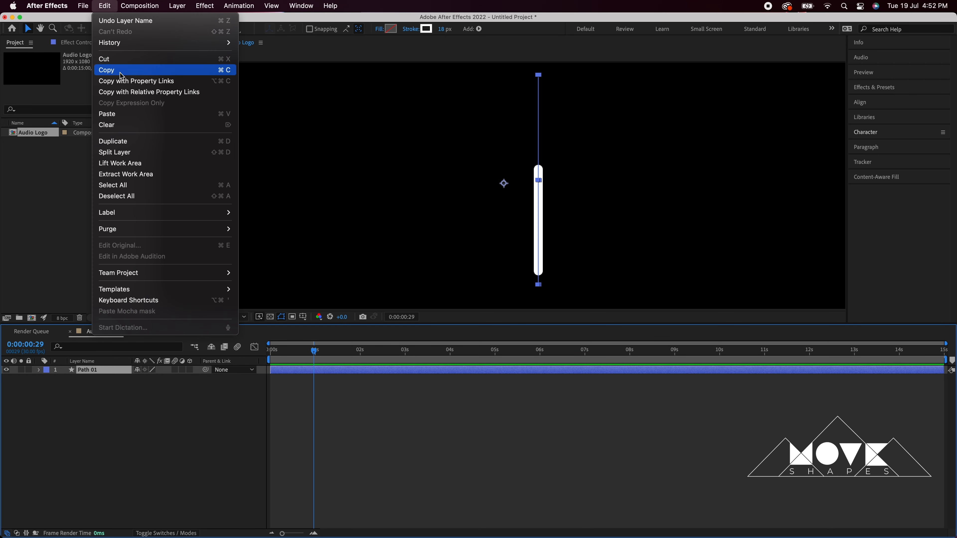
pyautogui.click(173, 144)
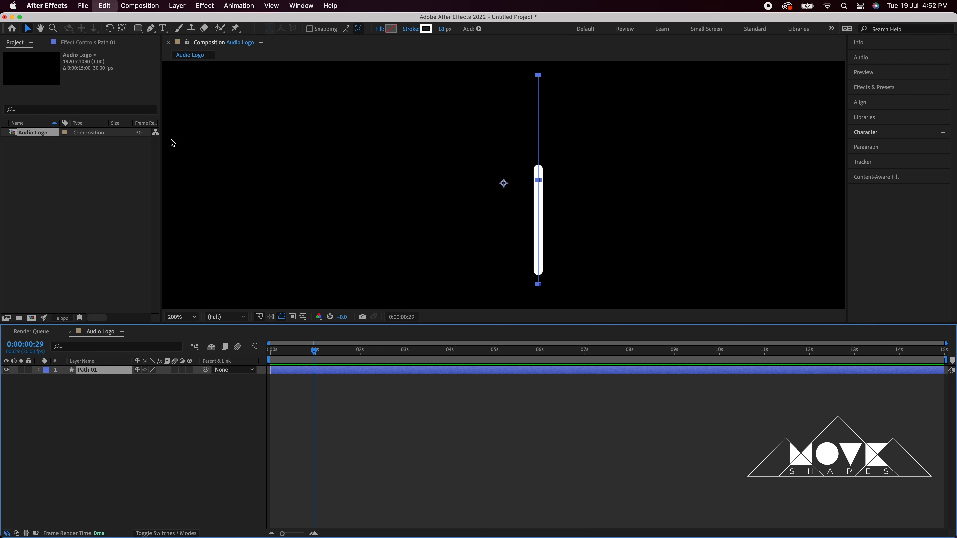
# Delay the Path 02 layer to begin at about 0.6 seconds, and move its Start keyframes to about 0.8 and 1.8 seconds.
pyautogui.click(39, 370)
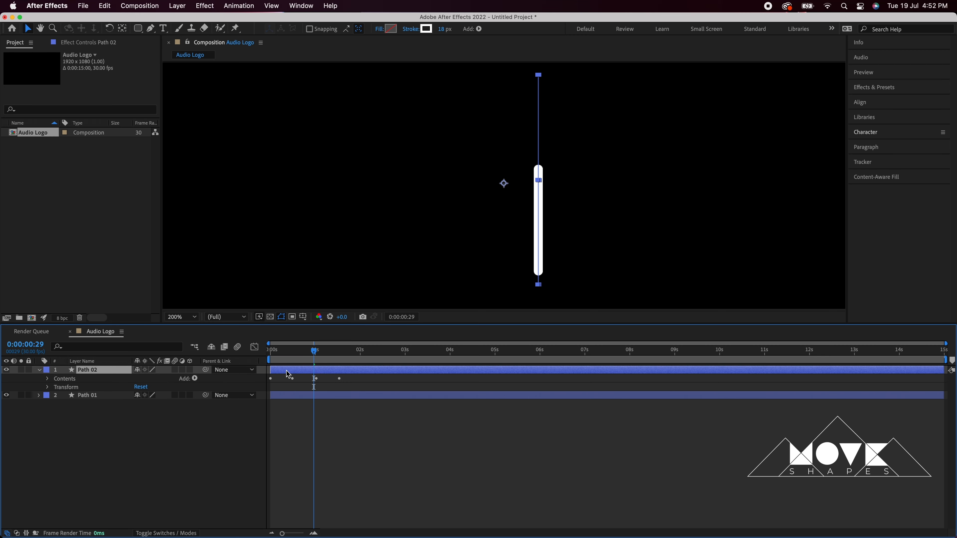
pyautogui.press('u')
pyautogui.moveTo(297, 357)
pyautogui.mouseDown()
pyautogui.moveTo(275, 355)
pyautogui.moveTo(304, 356)
pyautogui.moveTo(313, 382)
pyautogui.moveTo(350, 382)
pyautogui.moveTo(280, 369)
pyautogui.moveTo(296, 370)
pyautogui.moveTo(275, 358)
pyautogui.moveTo(305, 360)
pyautogui.moveTo(318, 383)
pyautogui.moveTo(284, 359)
pyautogui.moveTo(328, 361)
pyautogui.moveTo(311, 359)
pyautogui.moveTo(322, 374)
pyautogui.moveTo(263, 353)
pyautogui.moveTo(366, 355)
pyautogui.mouseUp()
pyautogui.click(299, 384)
pyautogui.click(330, 384)
pyautogui.click(319, 386)
pyautogui.click(319, 371)
pyautogui.click(320, 381)
pyautogui.press('space')
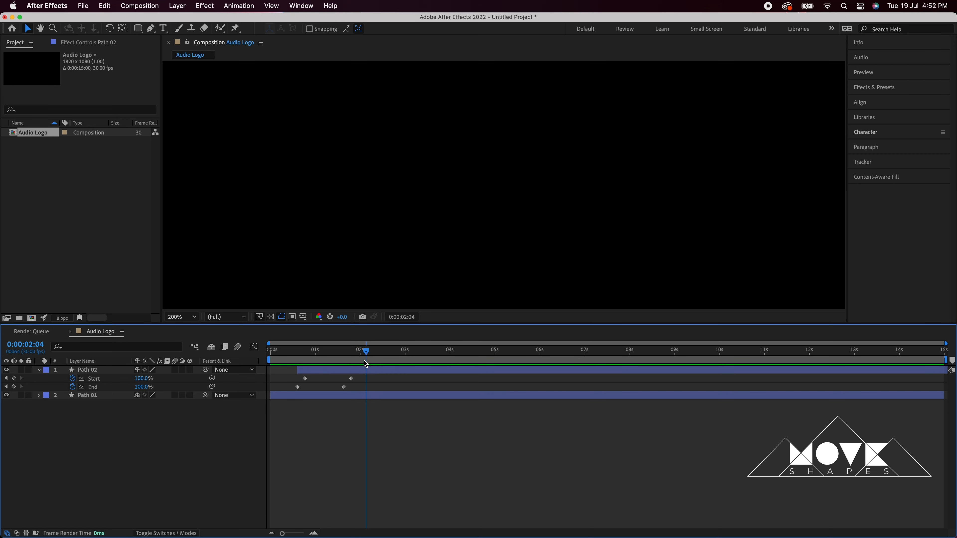
# Duplicate the Path 02 layer and reveal the duplicate's keyframes.
pyautogui.click(40, 371)
pyautogui.click(90, 372)
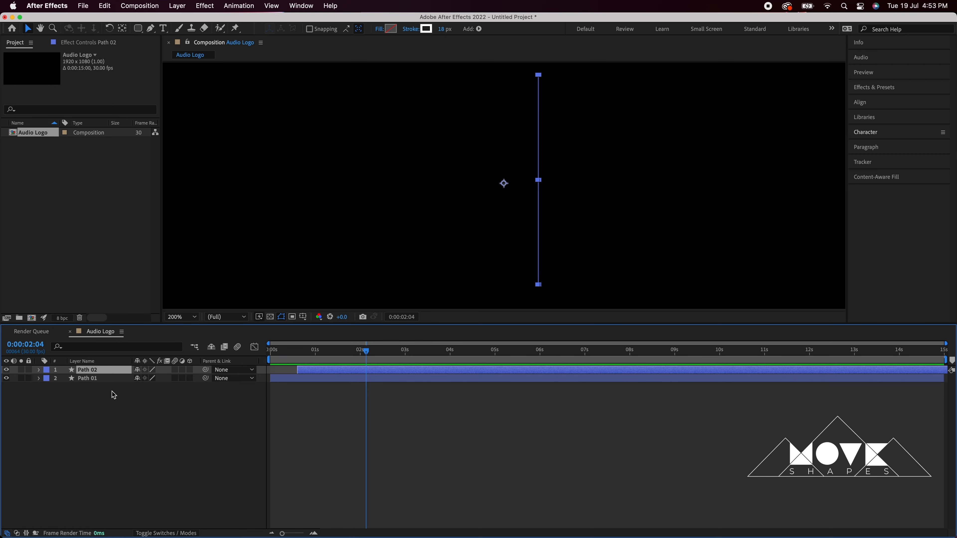
pyautogui.click(105, 6)
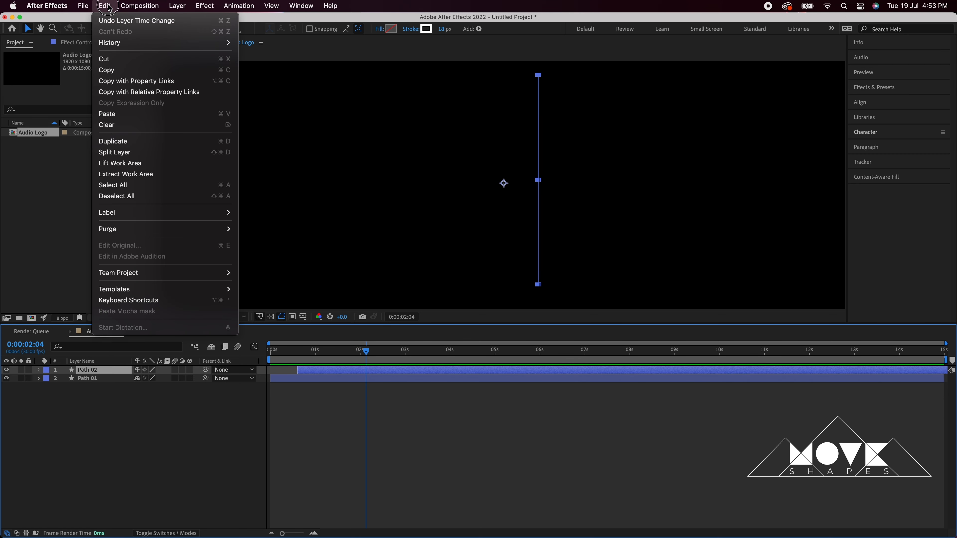
pyautogui.click(120, 140)
pyautogui.press('u')
pyautogui.click(407, 449)
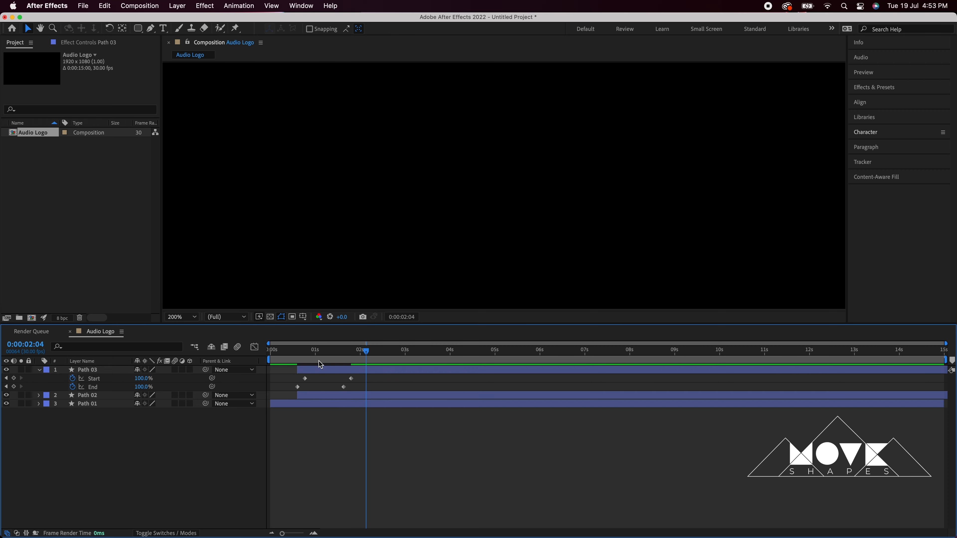
# Move Path 03's last Start keyframe to 0:00:01:19, set its value to 0%, and preview the animation.
pyautogui.moveTo(316, 353); pyautogui.dragTo(345, 358)
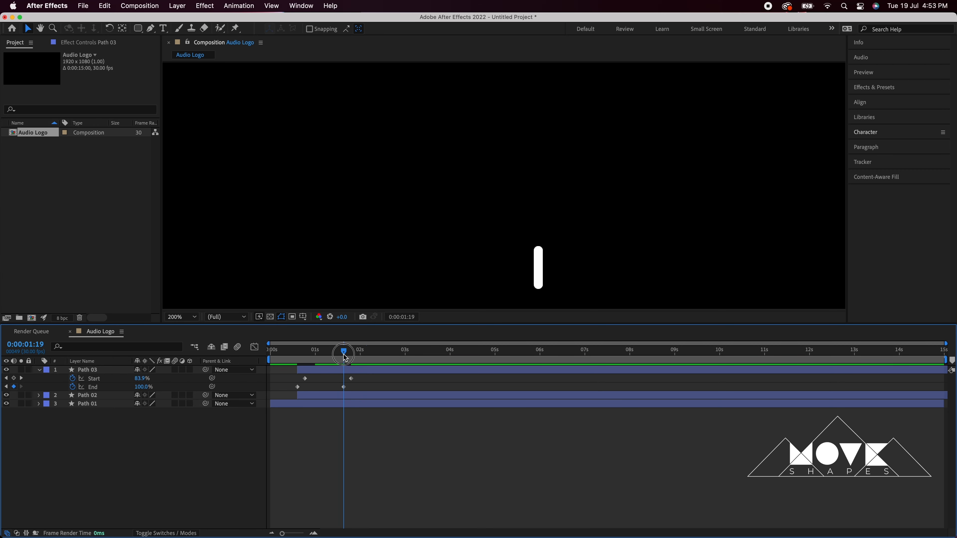
pyautogui.click(352, 379)
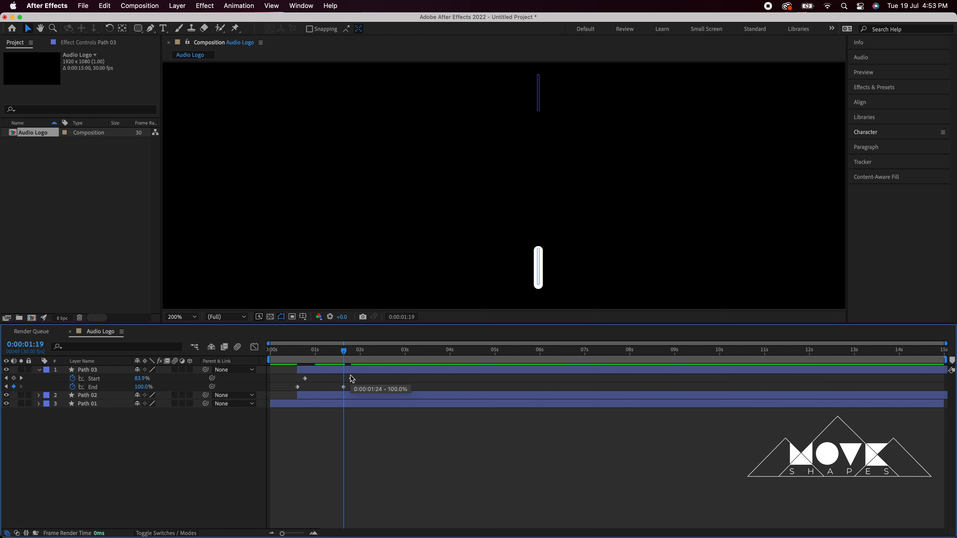
pyautogui.moveTo(353, 382); pyautogui.dragTo(344, 380)
pyautogui.moveTo(142, 378); pyautogui.dragTo(76, 378)
pyautogui.click(357, 412)
pyautogui.press('space')
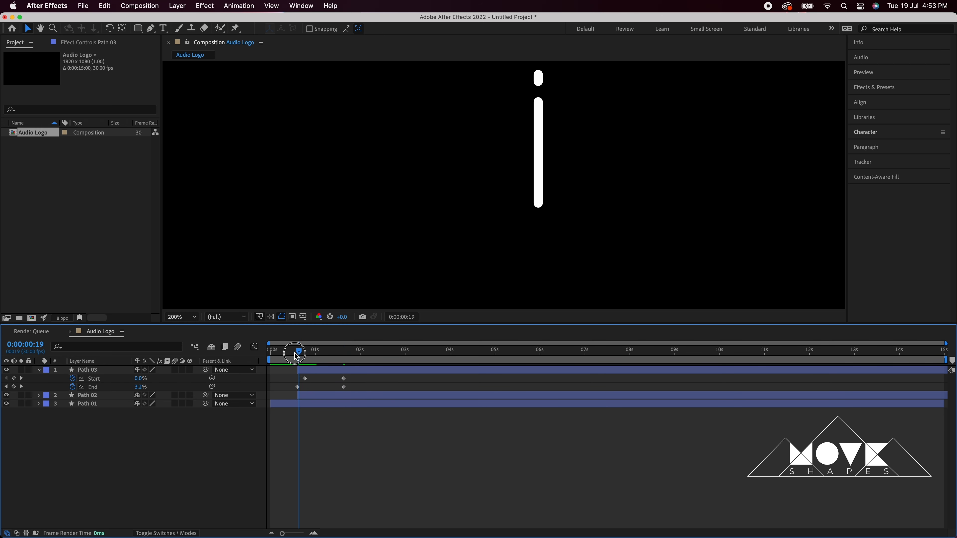
# Delay the Path 03 layer to begin at about 1.1 seconds, and set End to 60% and Start to 40% at 0:00:02:03.
pyautogui.moveTo(329, 373)
pyautogui.mouseDown()
pyautogui.moveTo(350, 373)
pyautogui.moveTo(320, 360)
pyautogui.moveTo(366, 362)
pyautogui.mouseUp()
pyautogui.click(302, 359)
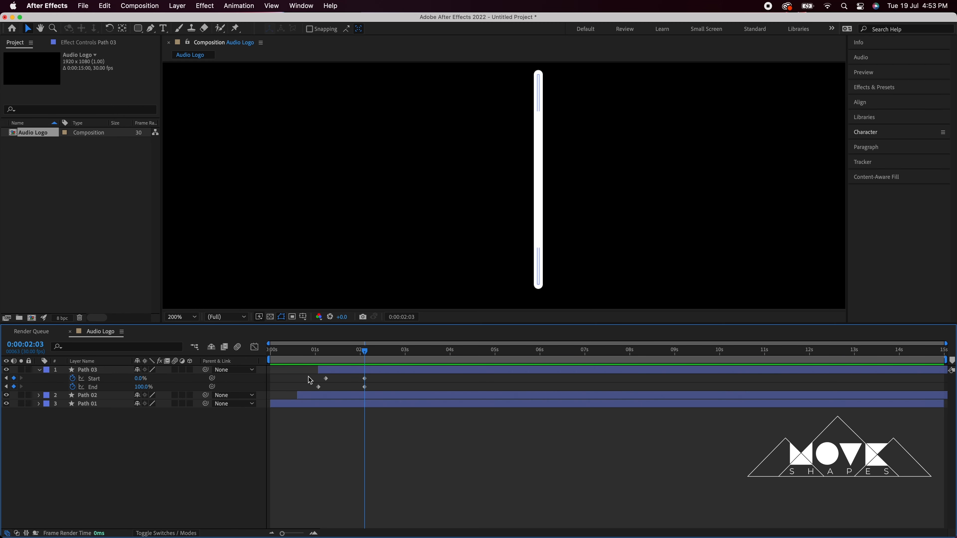
pyautogui.click(143, 388)
pyautogui.write('60')
pyautogui.press('Return')
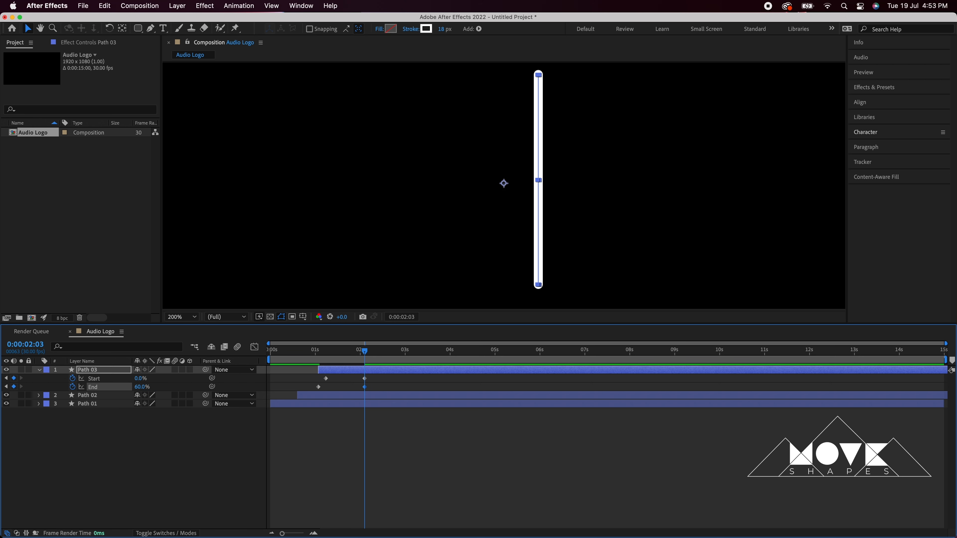
pyautogui.click(140, 378)
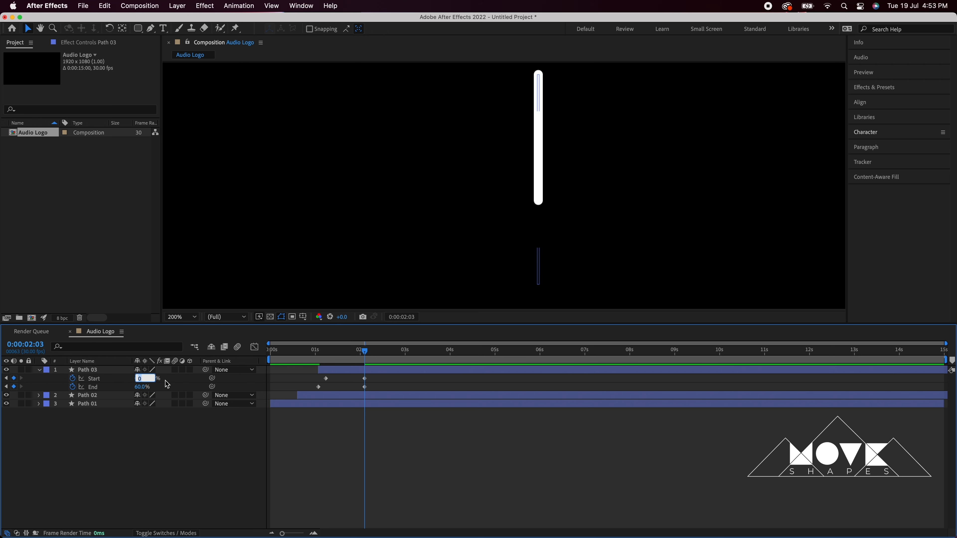
pyautogui.write('40')
pyautogui.press('Return')
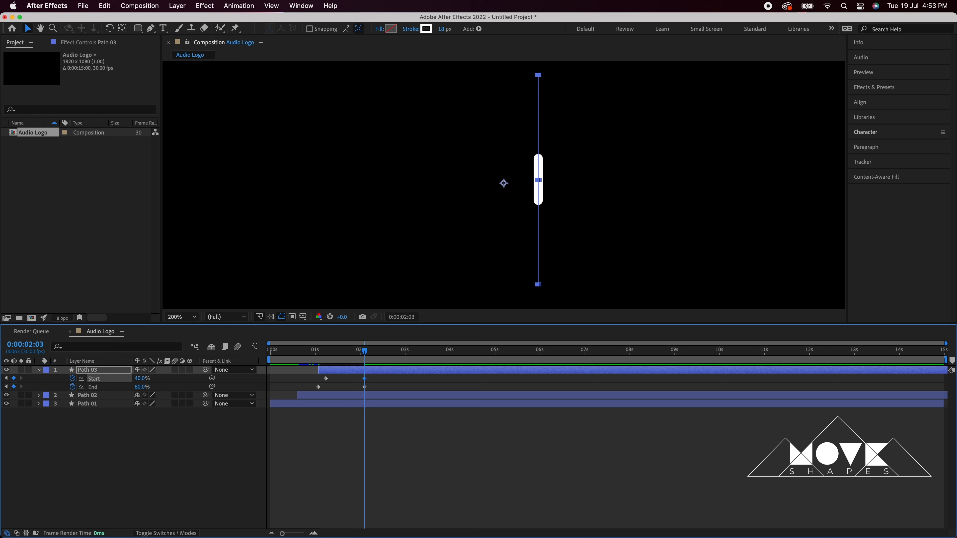
# Shift the Path 03 layer earlier to begin at about 0.7 seconds, and preview the animation up to 0:00:01:22.
pyautogui.click(431, 454)
pyautogui.moveTo(359, 360); pyautogui.dragTo(313, 372)
pyautogui.click(316, 416)
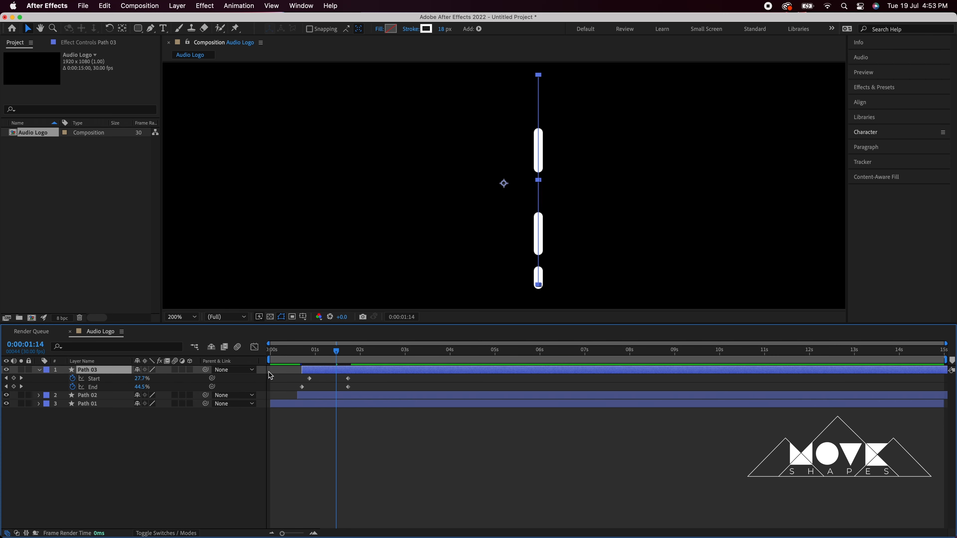
pyautogui.click(270, 376)
pyautogui.click(268, 352)
pyautogui.press('space')
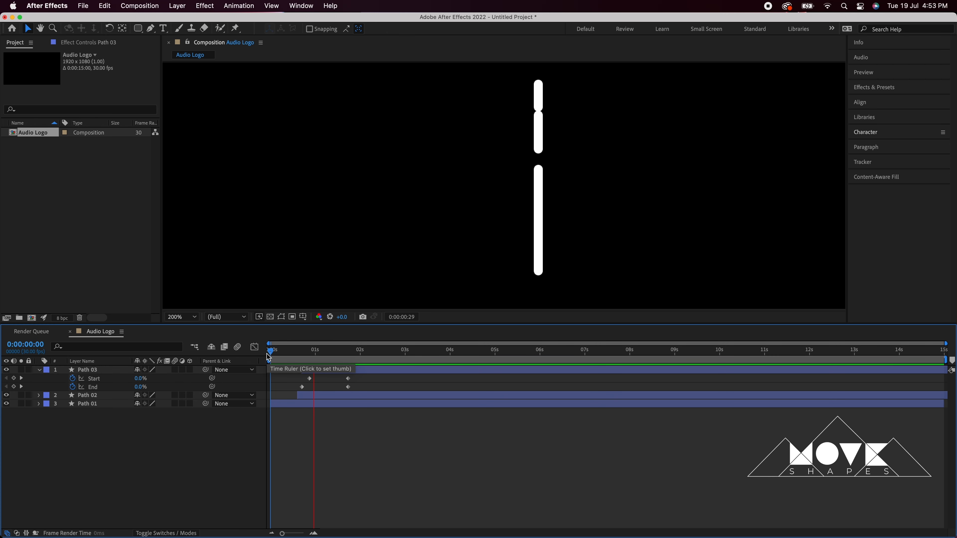
pyautogui.click(337, 358)
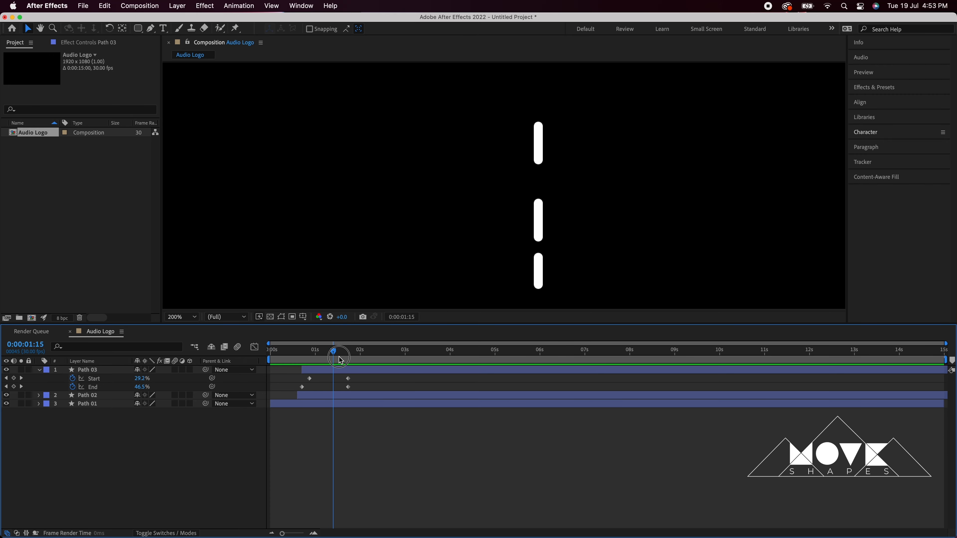
pyautogui.moveTo(340, 360); pyautogui.dragTo(349, 361)
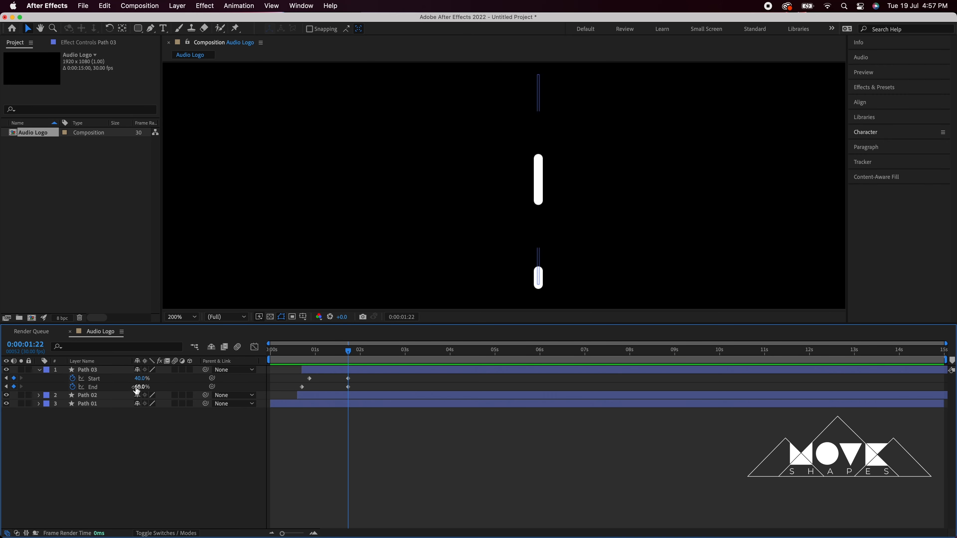
pyautogui.click(350, 440)
# Duplicate the Path 01, Path 02 and Path 03 layers together.
pyautogui.click(40, 370)
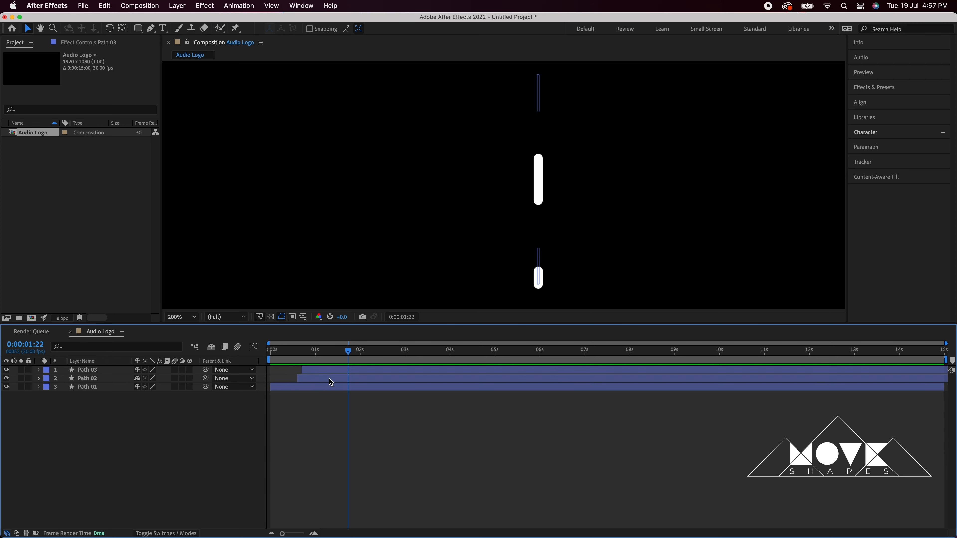
pyautogui.click(337, 372)
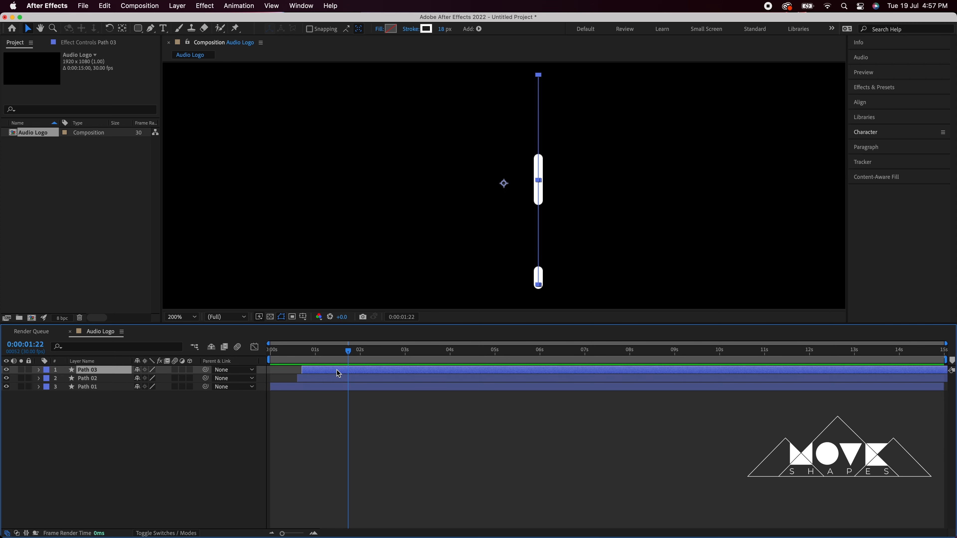
pyautogui.keyDown('shift'); pyautogui.click(333, 388); pyautogui.keyUp('shift')
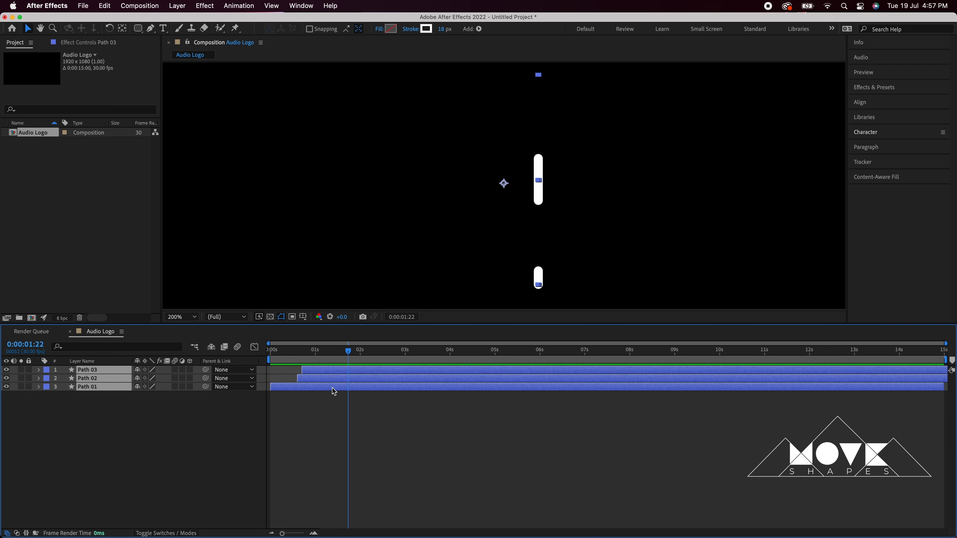
pyautogui.click(104, 6)
pyautogui.click(115, 141)
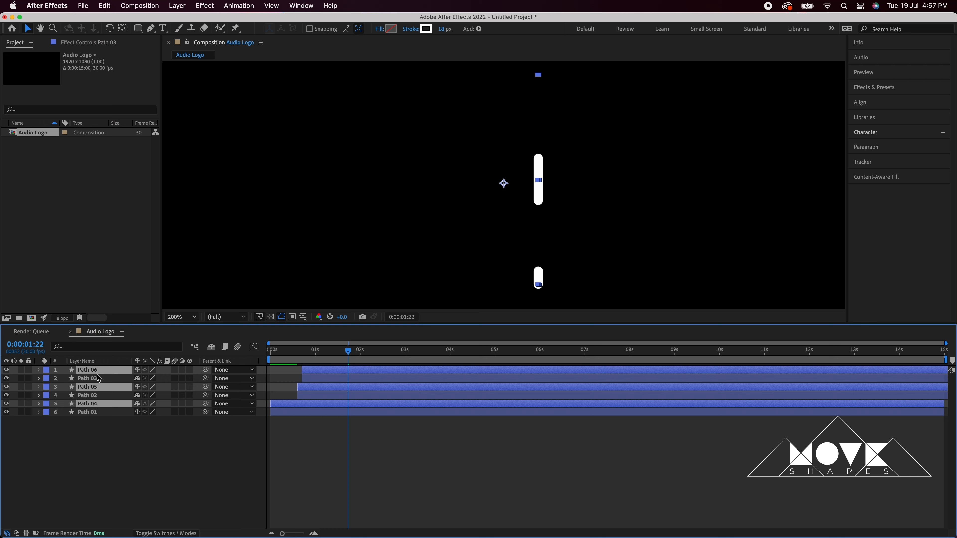
# Stack the three duplicate layers above the originals and give them the Red label colour.
pyautogui.moveTo(98, 389)
pyautogui.mouseDown()
pyautogui.moveTo(87, 387)
pyautogui.moveTo(102, 381)
pyautogui.mouseUp()
pyautogui.click(50, 375)
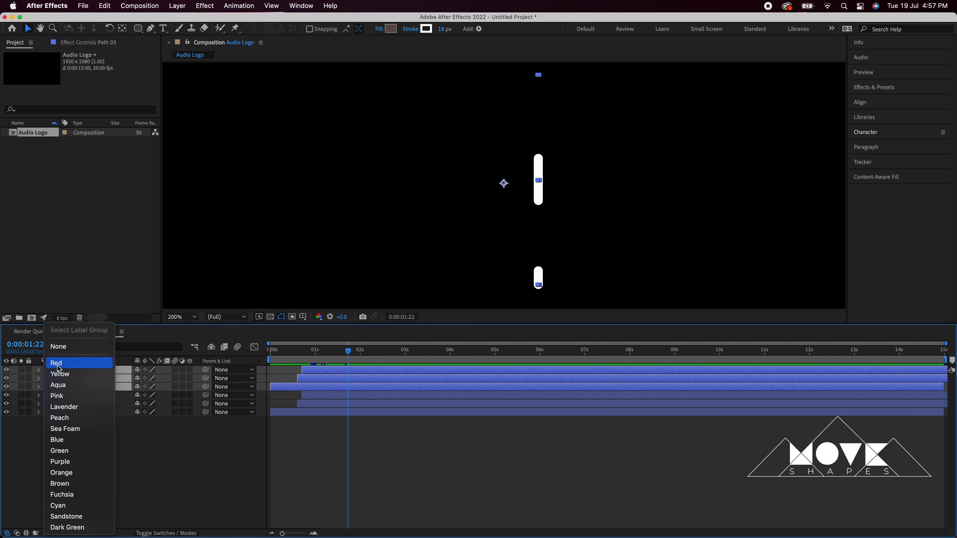
pyautogui.click(58, 366)
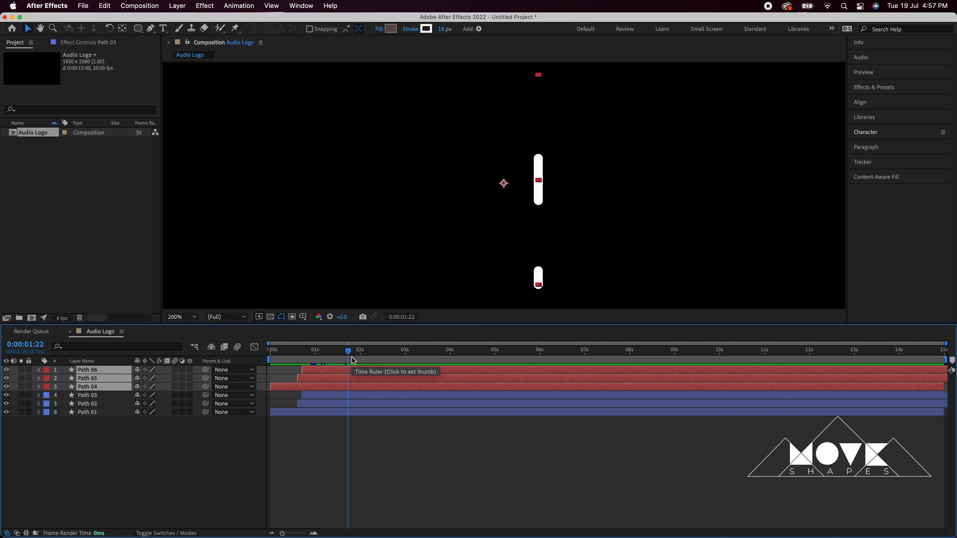
# Nudge the three red layers to the right of the original line, leaving a narrow gap between them.
pyautogui.press('Right')
pyautogui.press('Right')
pyautogui.press('Right')
pyautogui.press('Right')
pyautogui.press('Right')
pyautogui.press('Right')
pyautogui.press('Right')
pyautogui.press('Right')
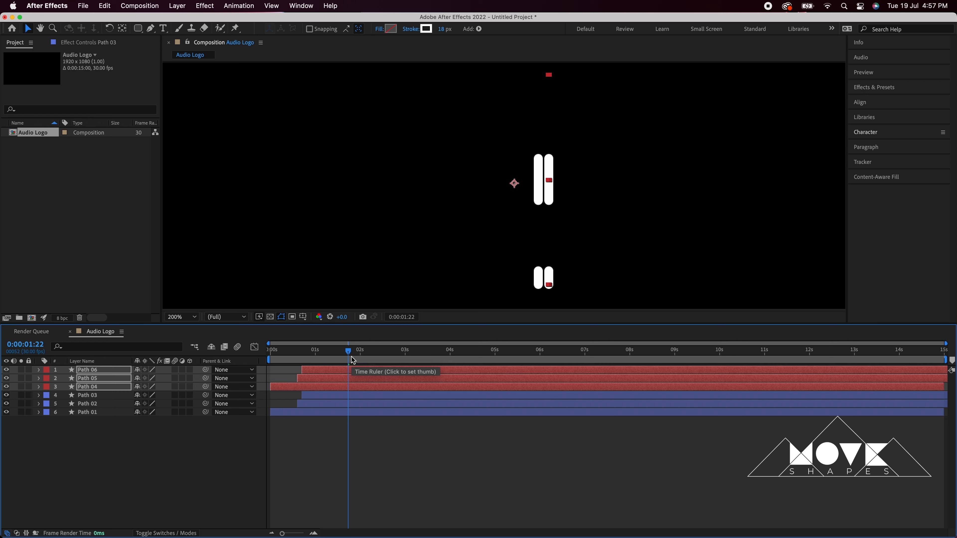
pyautogui.click(356, 419)
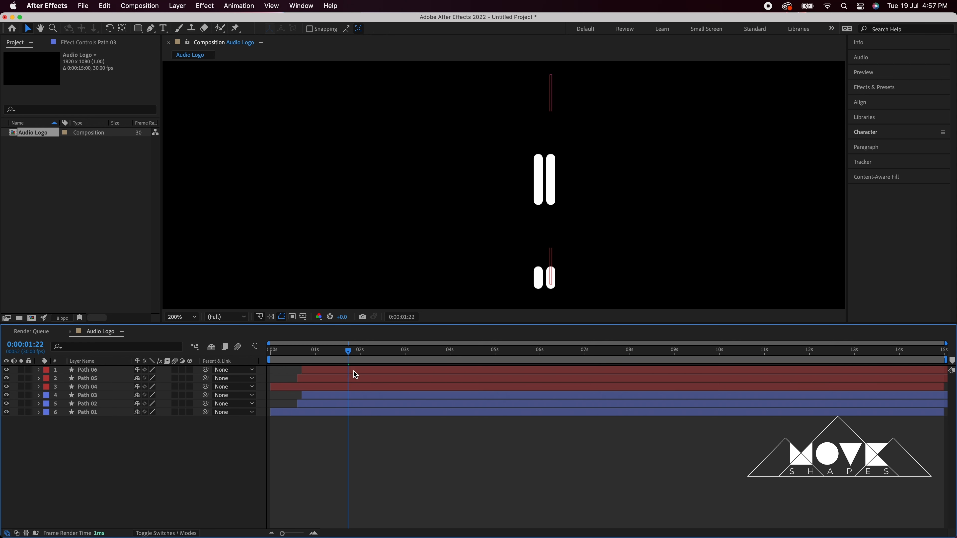
# Set Path 06's Trim Paths End to 56% and Start to 45% at 0:00:01:22, and scrub through the result.
pyautogui.click(354, 373)
pyautogui.press('u')
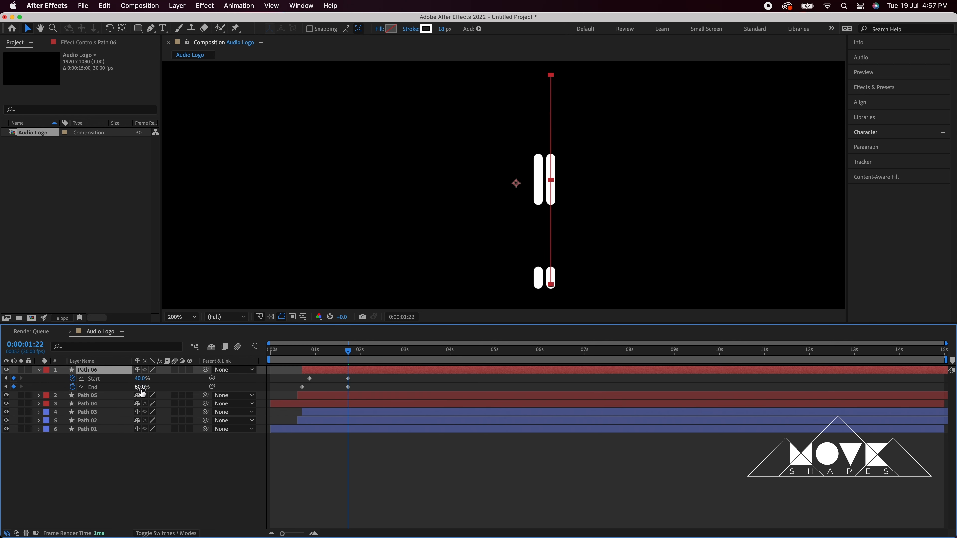
pyautogui.press('Down')
pyautogui.press('Down')
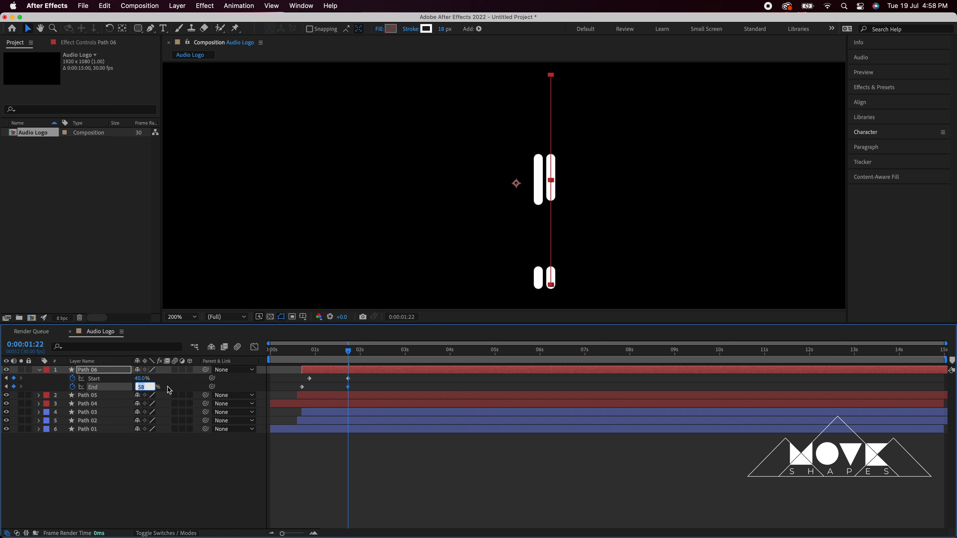
pyautogui.hotkey('shift', 'Tab')
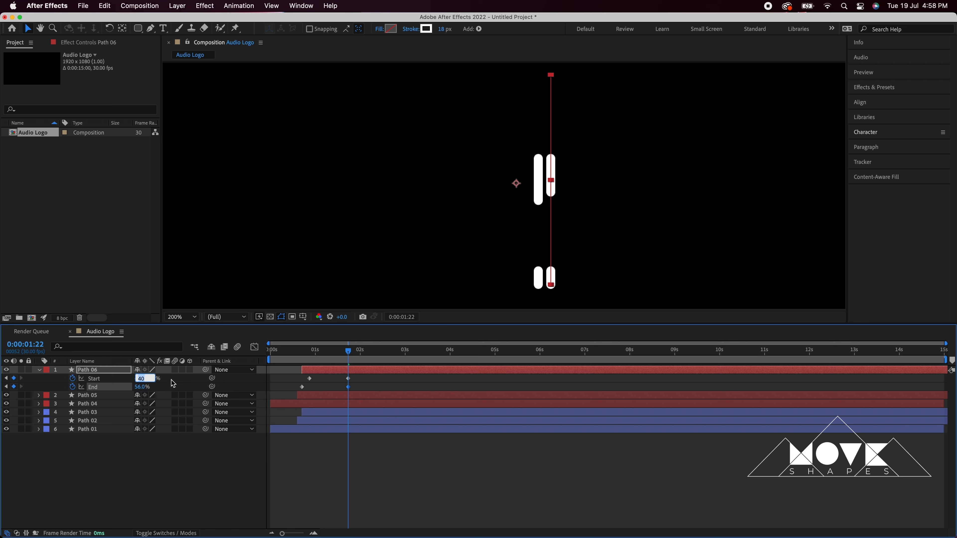
pyautogui.press('Up')
pyautogui.press('Up')
pyautogui.press('Up')
pyautogui.press('Up')
pyautogui.click(380, 485)
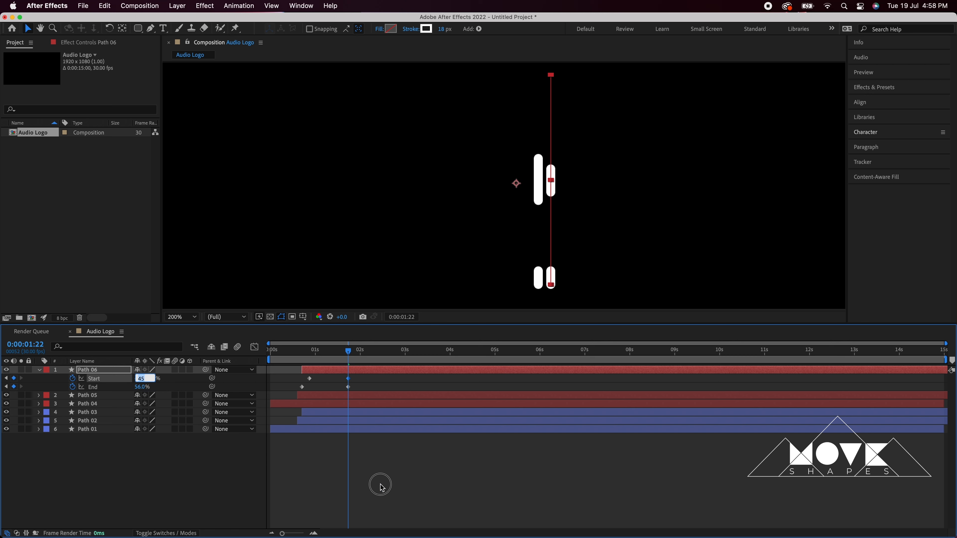
pyautogui.moveTo(283, 353); pyautogui.dragTo(386, 363)
# Duplicate the Path 04, Path 05 and Path 06 layers together.
pyautogui.click(38, 370)
pyautogui.click(82, 373)
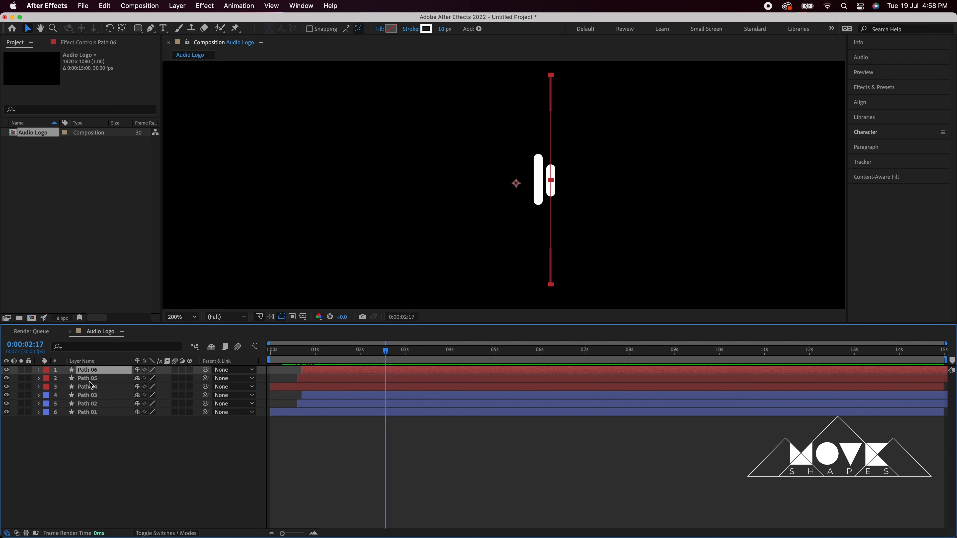
pyautogui.keyDown('shift'); pyautogui.click(94, 388); pyautogui.keyUp('shift')
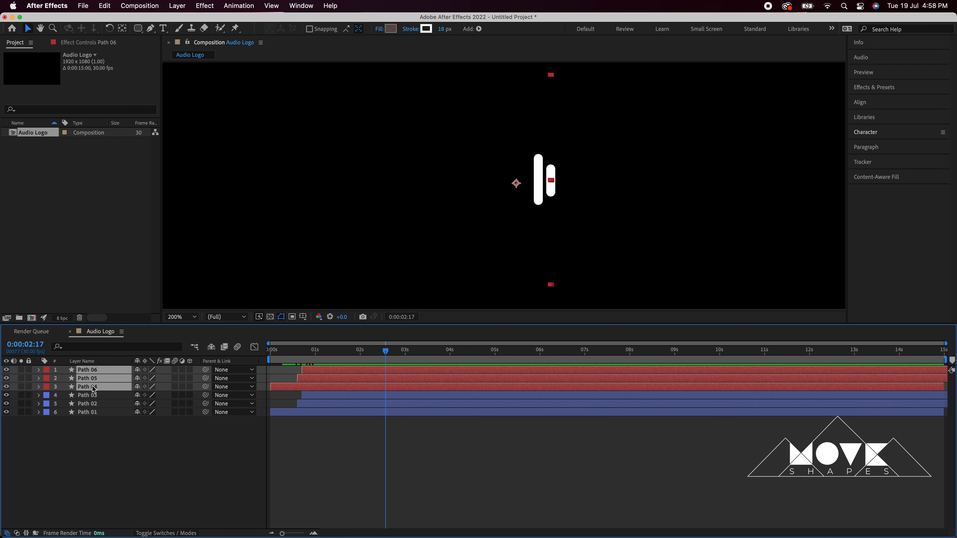
pyautogui.click(109, 9)
pyautogui.click(113, 142)
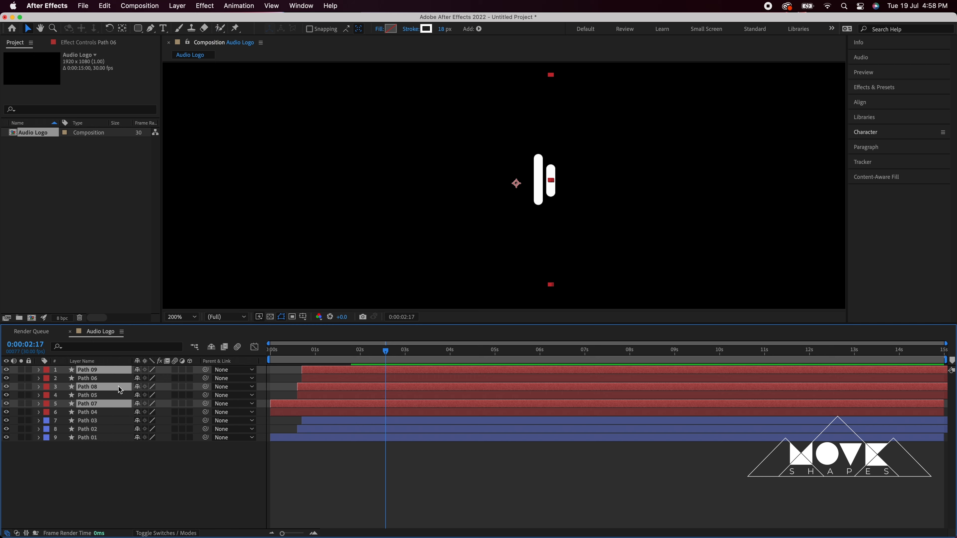
# Stack the three new duplicates above the red layers and give them the Aqua label colour.
pyautogui.moveTo(120, 390); pyautogui.dragTo(113, 367)
pyautogui.click(48, 380)
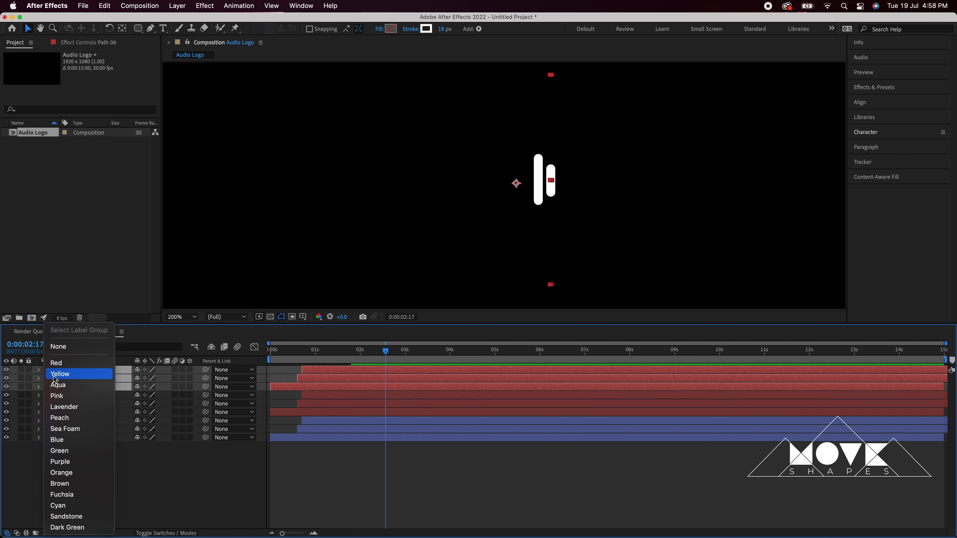
pyautogui.click(64, 385)
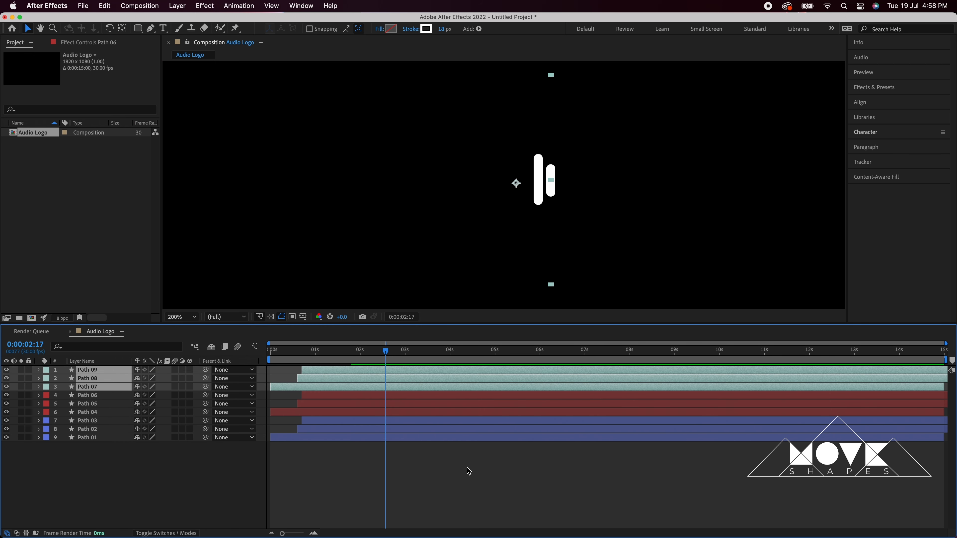
# Nudge the three aqua layers to the left of the centre line, mirroring the gap of the red layers.
pyautogui.click(385, 371)
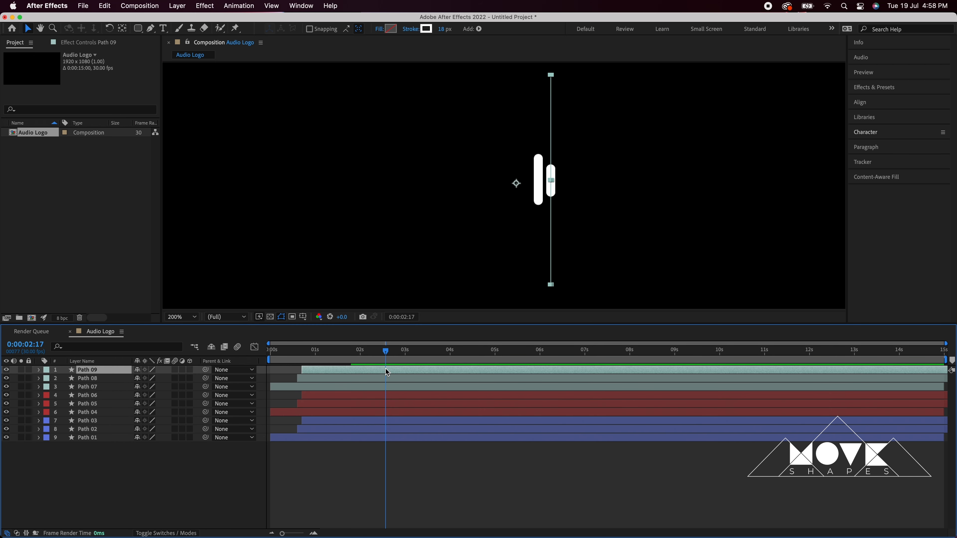
pyautogui.keyDown('shift'); pyautogui.click(386, 386); pyautogui.keyUp('shift')
pyautogui.hotkey('shift', 'Left')
pyautogui.hotkey('shift', 'Left')
pyautogui.hotkey('shift', 'Left')
pyautogui.hotkey('shift', 'Left')
pyautogui.hotkey('shift', 'Left')
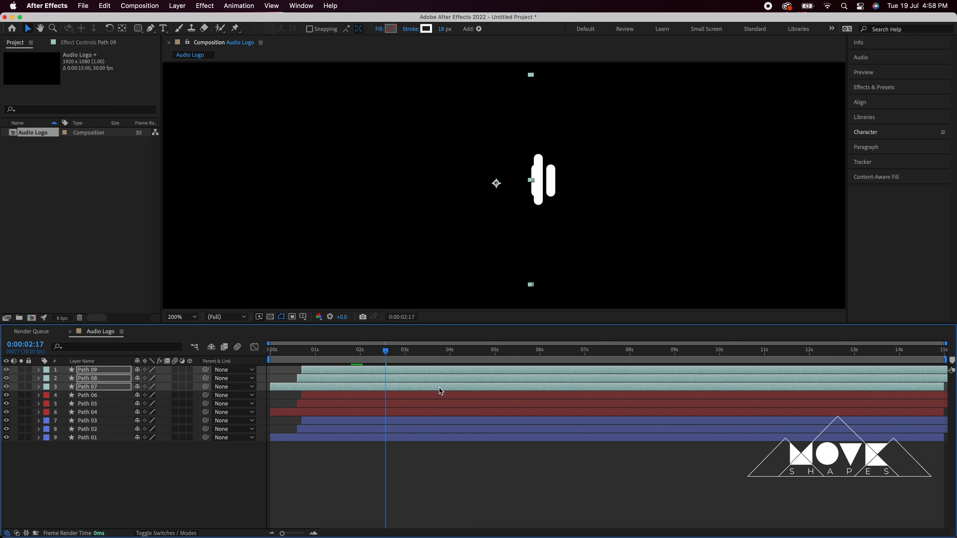
pyautogui.click(437, 460)
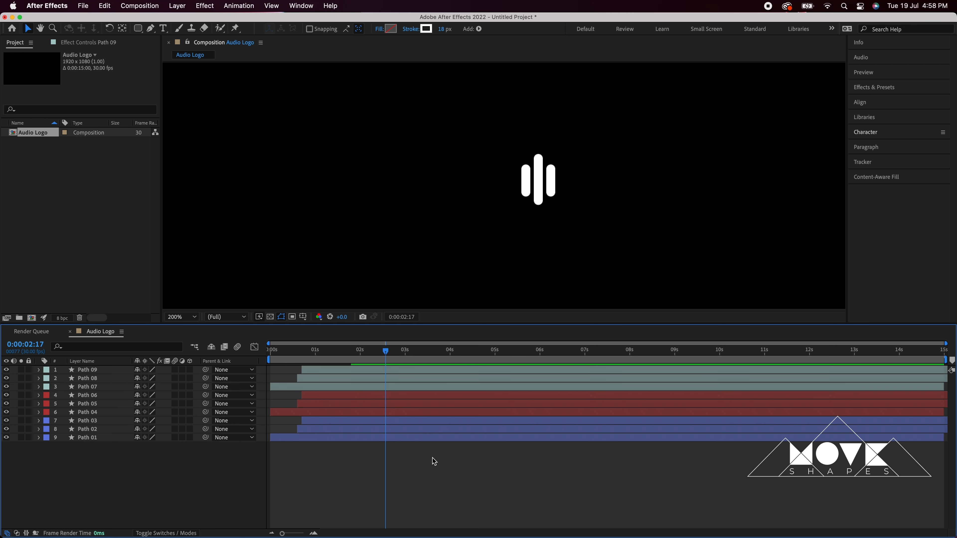
# Set Path 09's Trim Paths Start to 42% and End to 58% at 0:00:01:22, then preview and collapse the layer.
pyautogui.click(387, 371)
pyautogui.press('u')
pyautogui.click(348, 356)
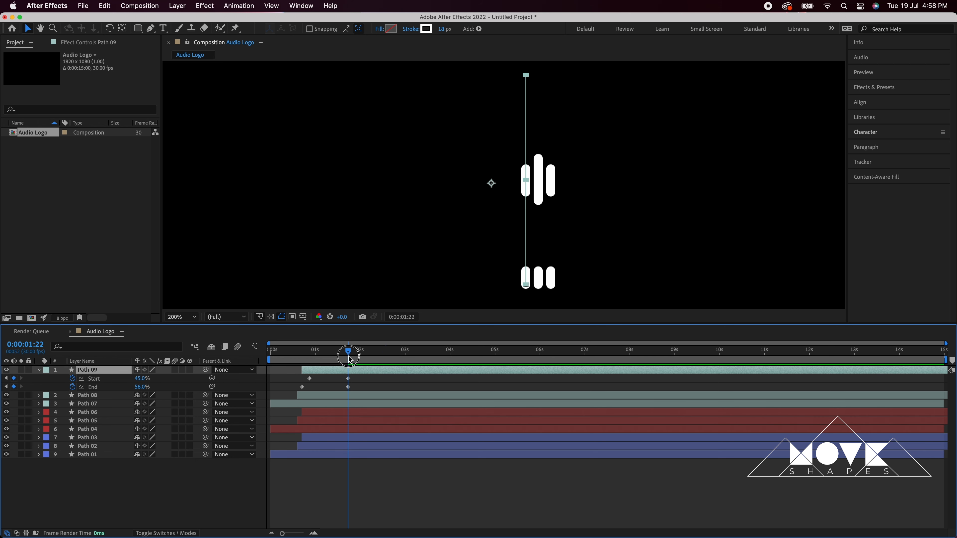
pyautogui.click(142, 378)
pyautogui.press('Up')
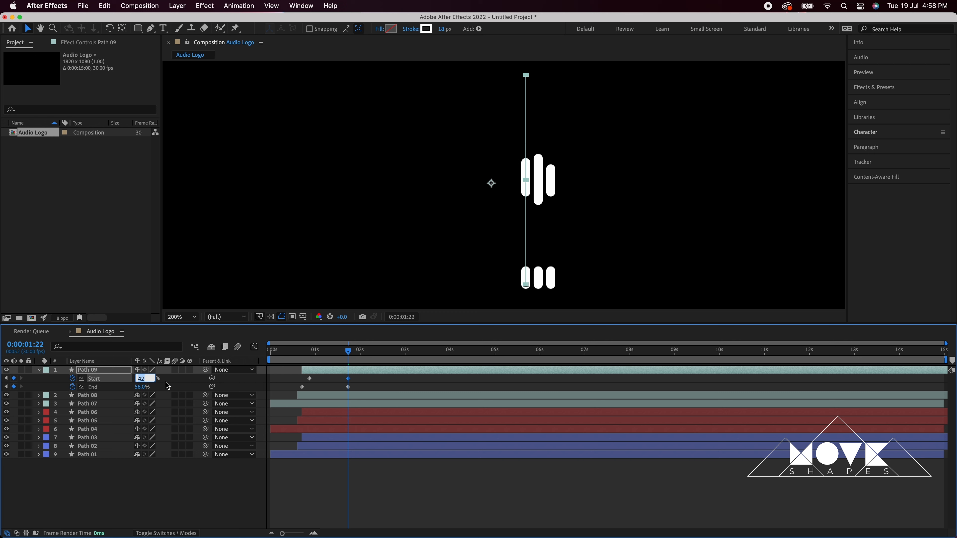
pyautogui.click(149, 387)
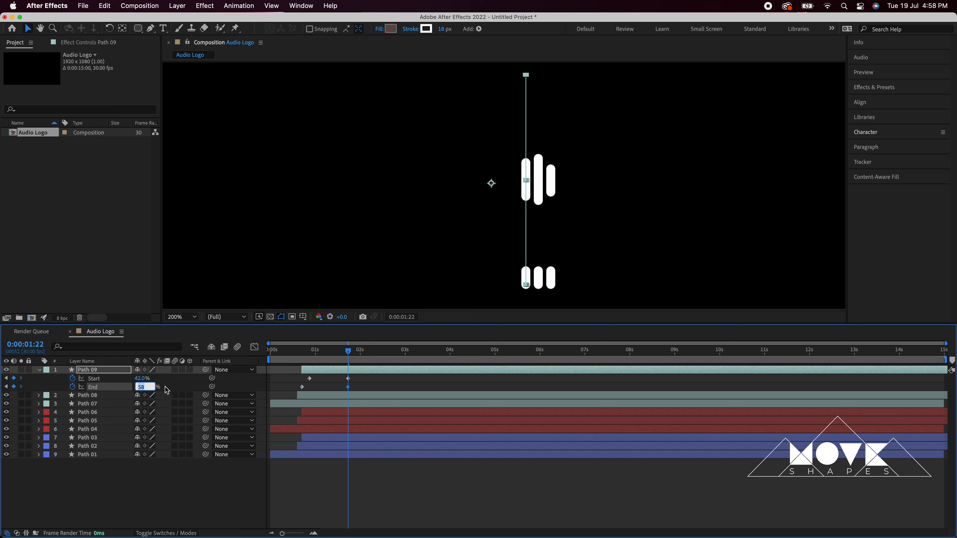
pyautogui.click(414, 486)
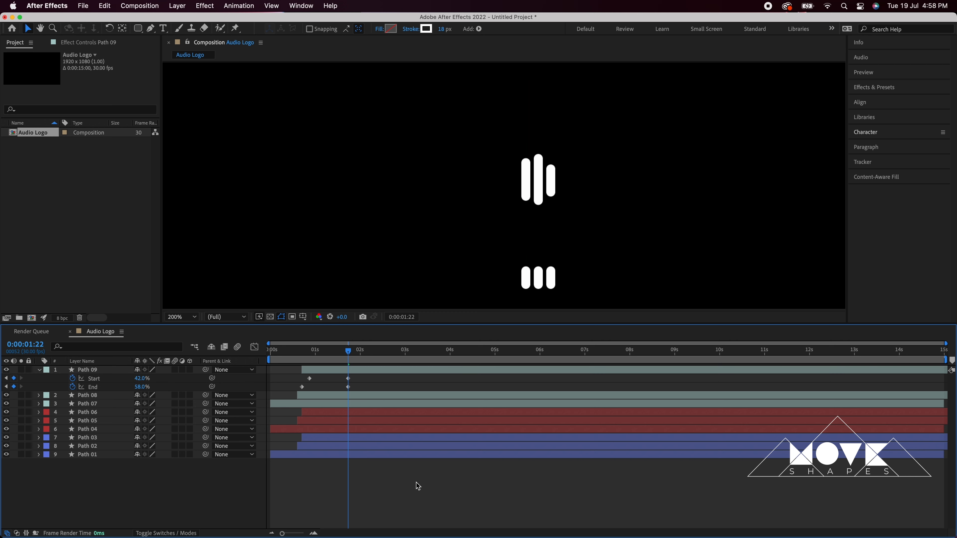
pyautogui.press('space')
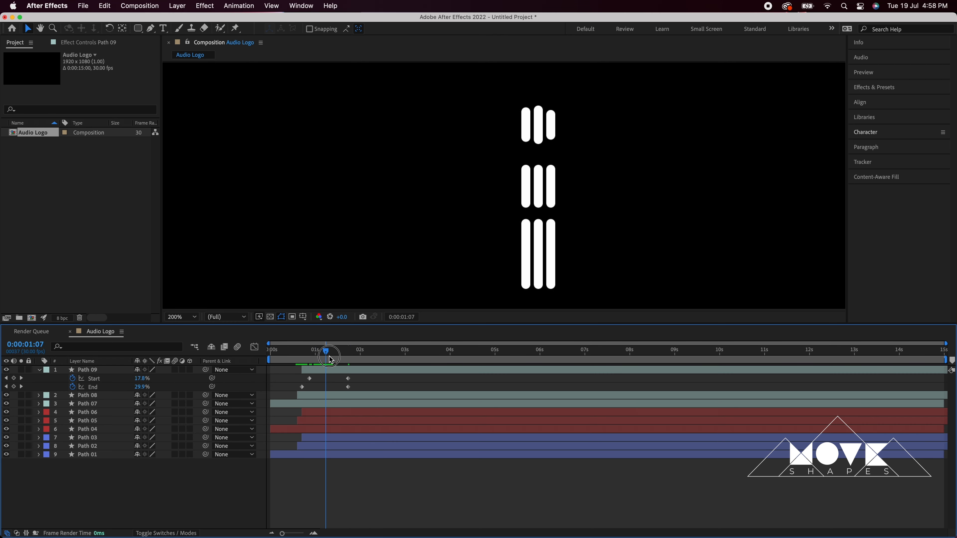
pyautogui.click(39, 371)
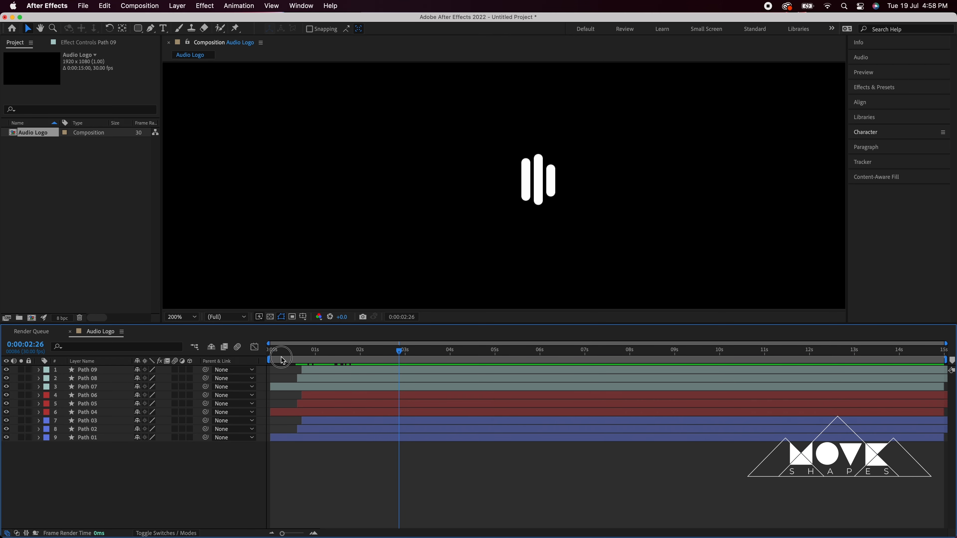
# Play the animation from the beginning and delay Path 02's first Trim Paths Start keyframe by a few frames.
pyautogui.press('Home')
pyautogui.press('space')
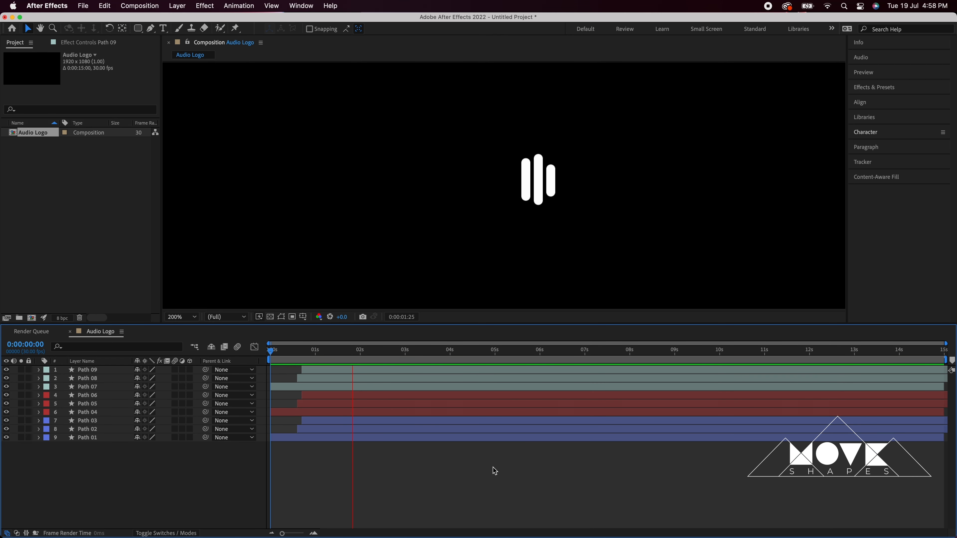
pyautogui.moveTo(286, 351); pyautogui.dragTo(327, 361)
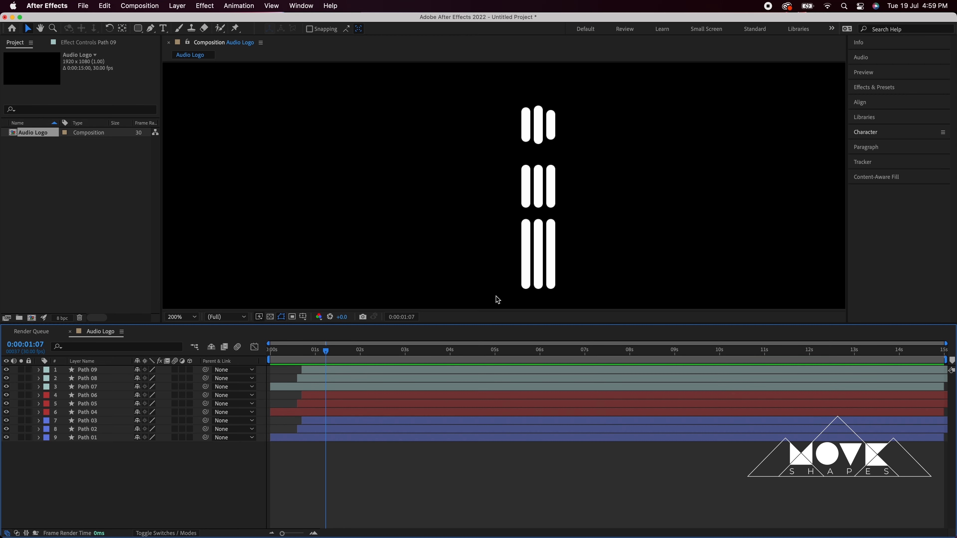
pyautogui.click(316, 430)
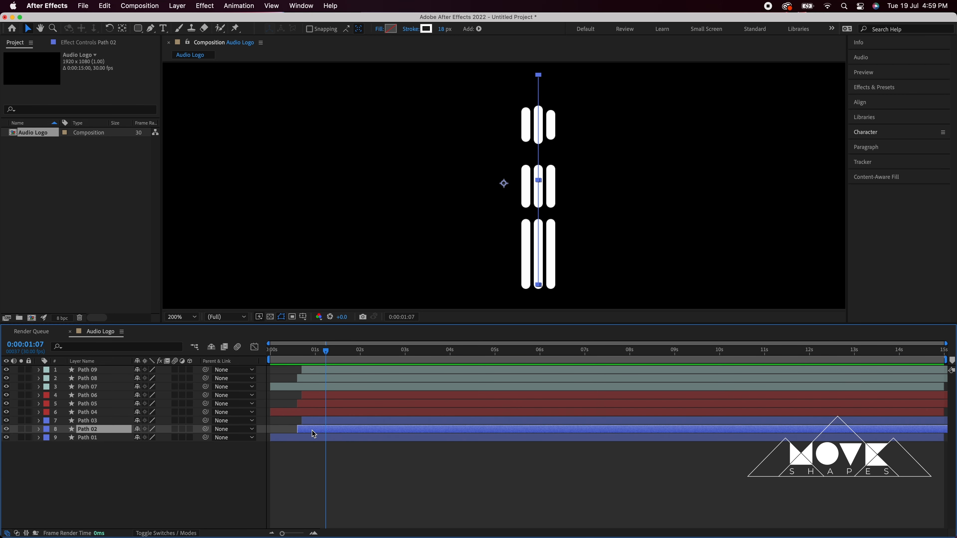
pyautogui.press('u')
pyautogui.moveTo(306, 440); pyautogui.dragTo(312, 439)
pyautogui.click(339, 467)
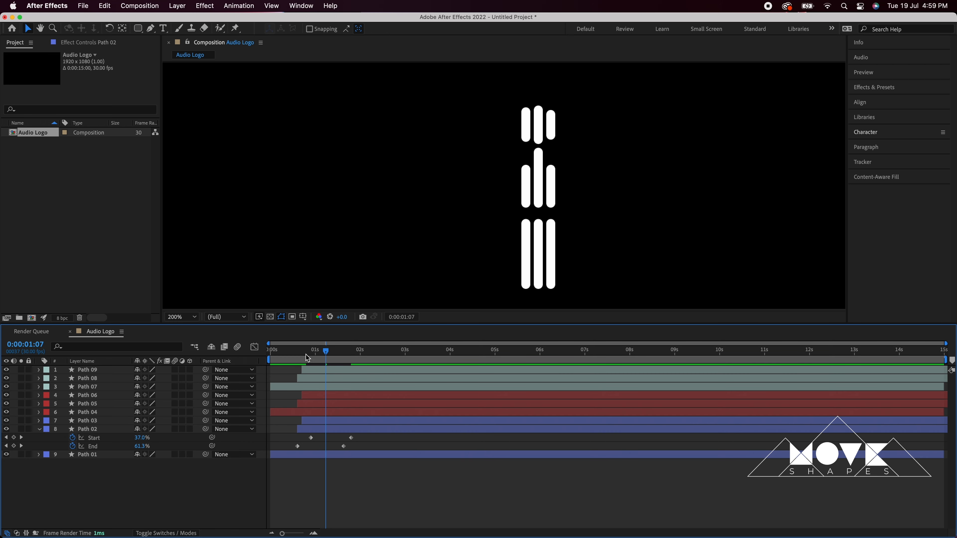
# Shift Path 08's two Trim Paths Start keyframes a few frames earlier and collapse the Path 08 and Path 02 layers.
pyautogui.moveTo(305, 354); pyautogui.dragTo(333, 364)
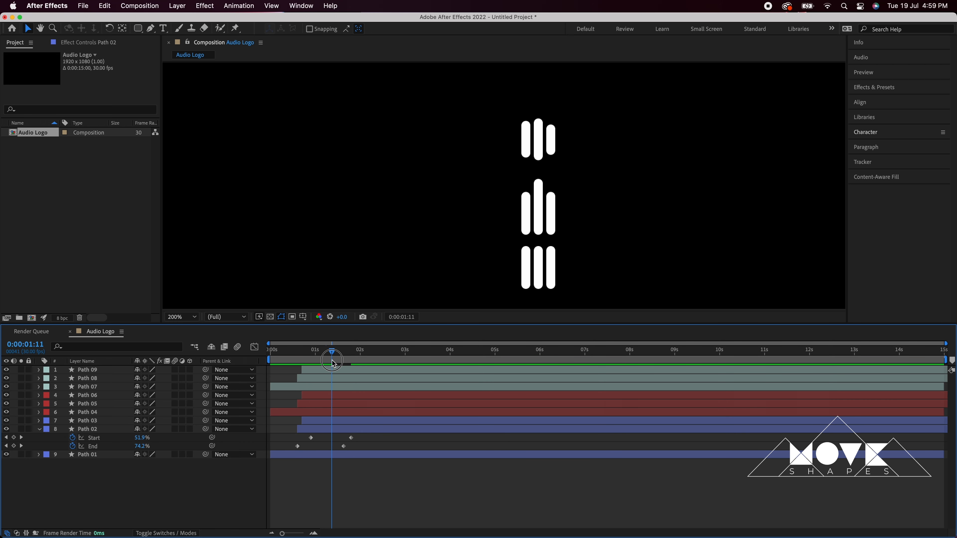
pyautogui.click(331, 404)
pyautogui.click(330, 380)
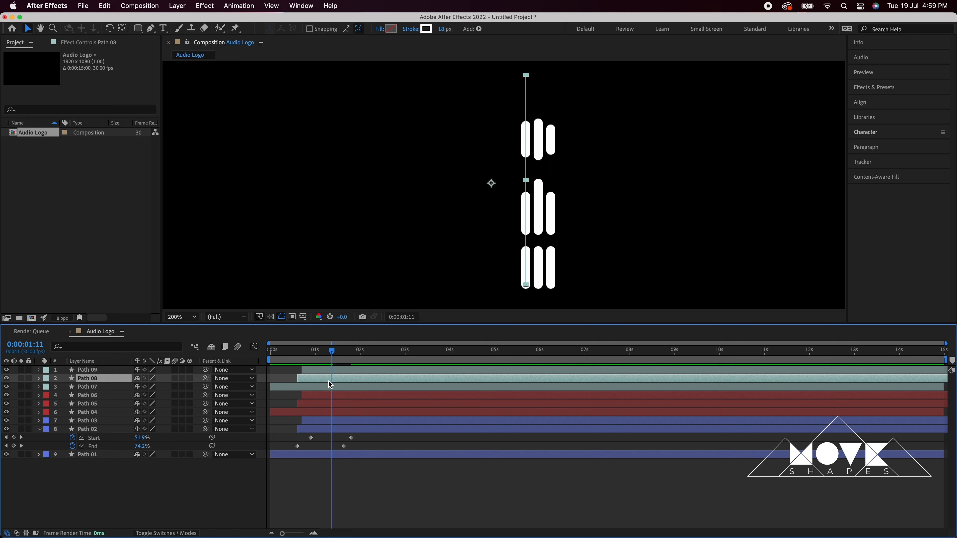
pyautogui.press('u')
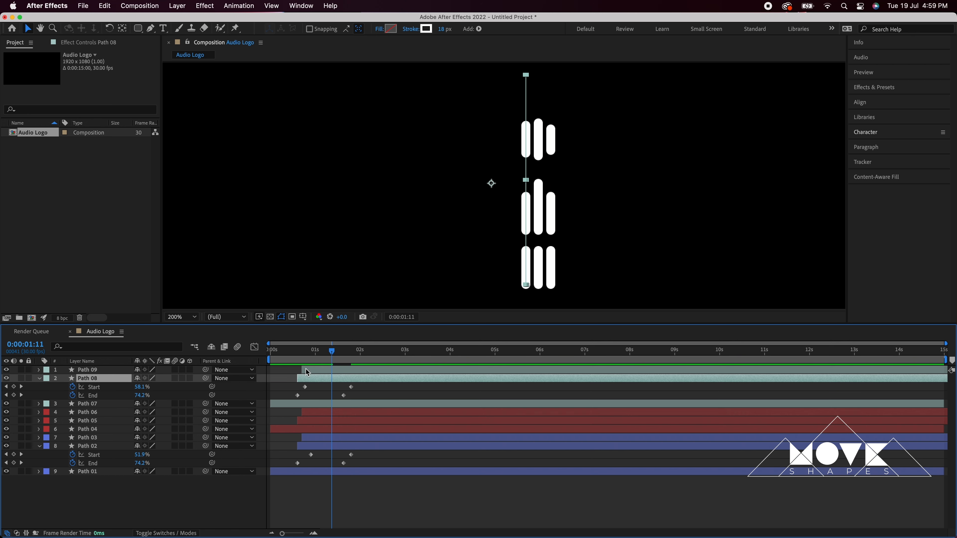
pyautogui.moveTo(306, 392); pyautogui.dragTo(348, 388)
pyautogui.click(303, 395)
pyautogui.click(329, 392)
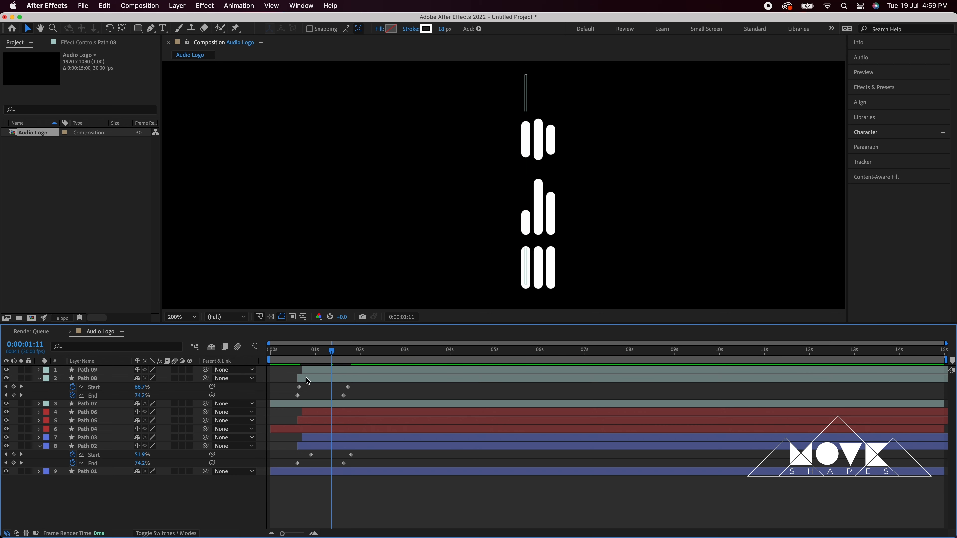
pyautogui.click(294, 352)
pyautogui.moveTo(296, 355); pyautogui.dragTo(268, 360)
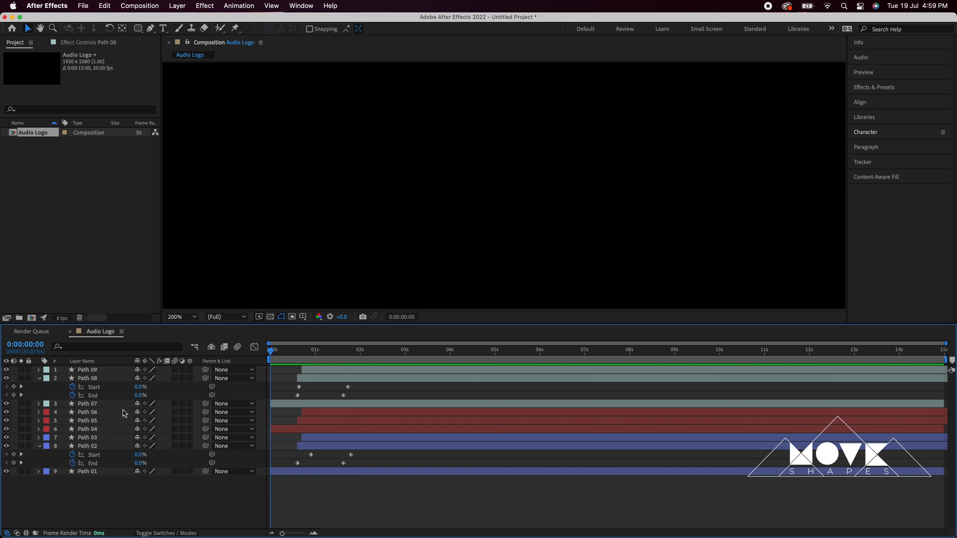
pyautogui.click(39, 378)
pyautogui.click(39, 430)
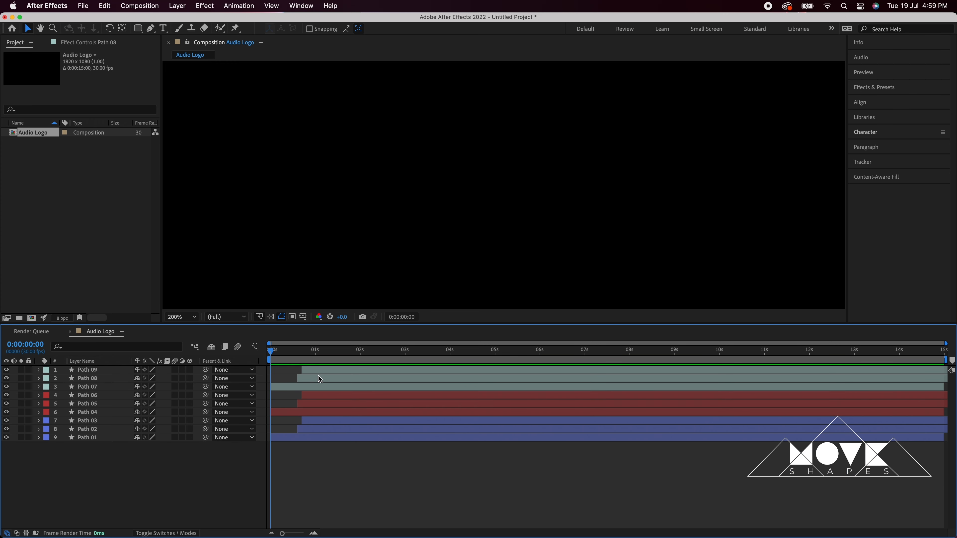
# Duplicate the aqua Path 07, Path 08 and Path 09 layers together.
pyautogui.moveTo(275, 354); pyautogui.dragTo(386, 364)
pyautogui.click(321, 373)
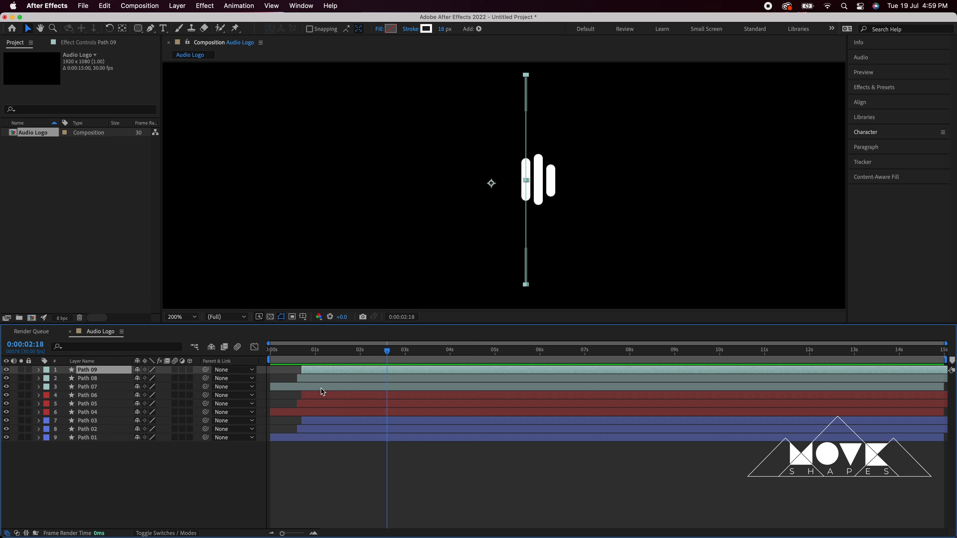
pyautogui.keyDown('shift'); pyautogui.click(323, 391); pyautogui.keyUp('shift')
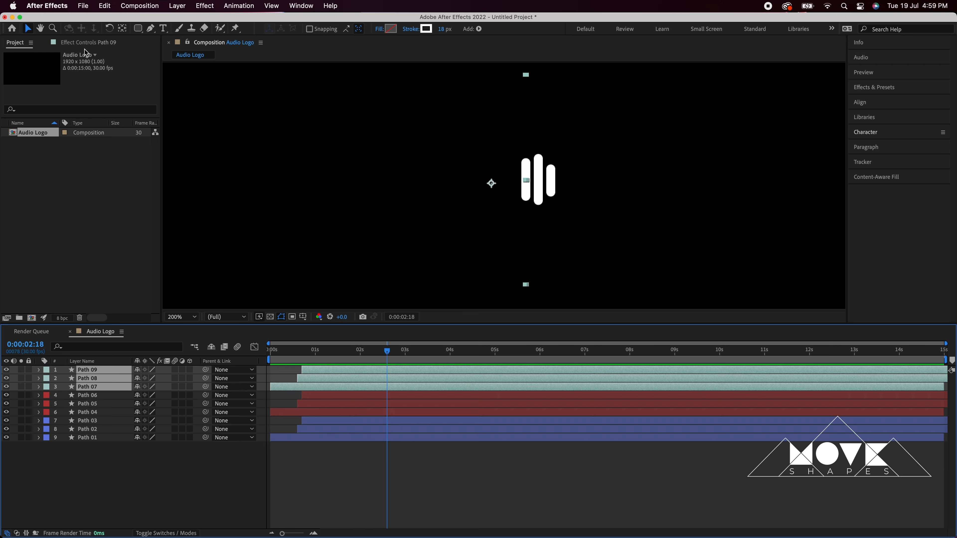
pyautogui.click(107, 10)
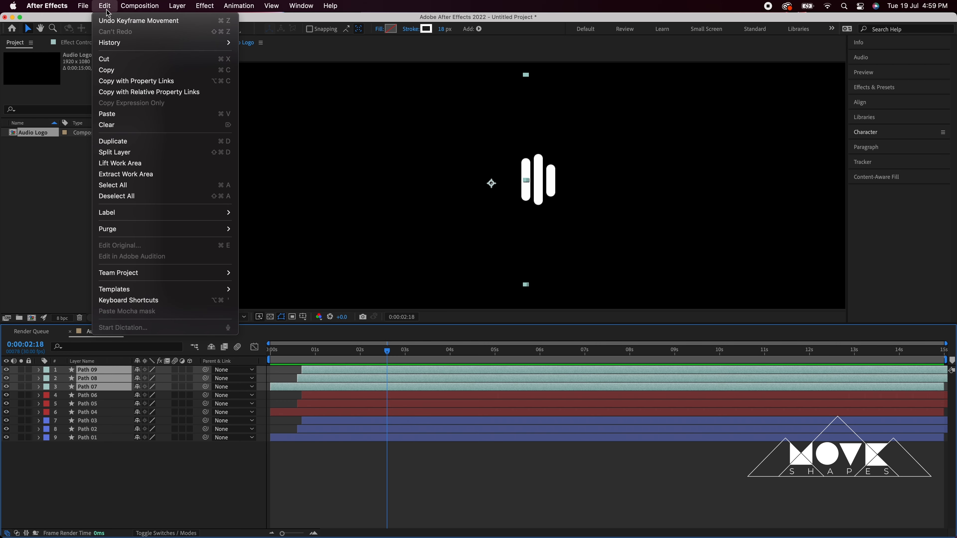
pyautogui.click(123, 144)
# Stack the three new duplicates above the aqua layers and give them the Blue label colour.
pyautogui.moveTo(94, 388); pyautogui.dragTo(117, 371)
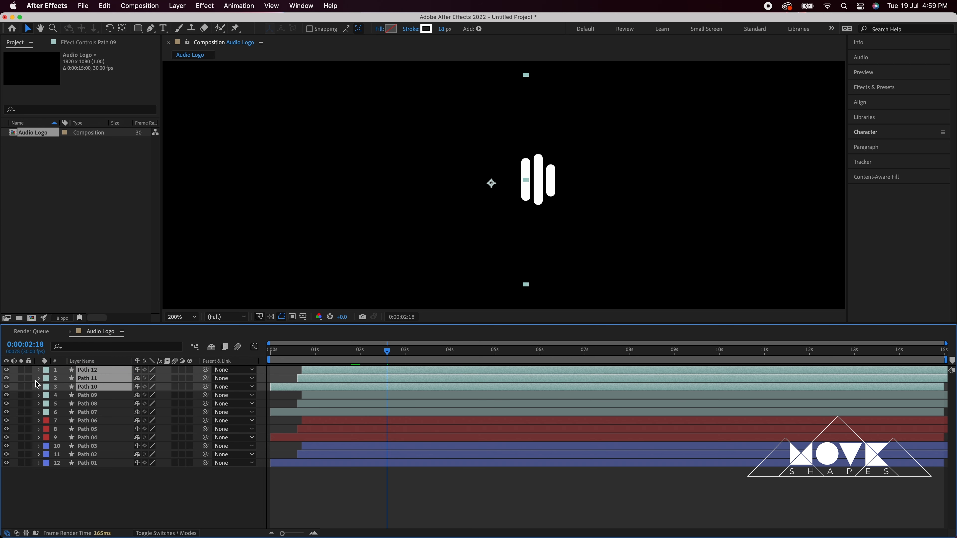
pyautogui.click(45, 385)
pyautogui.click(64, 440)
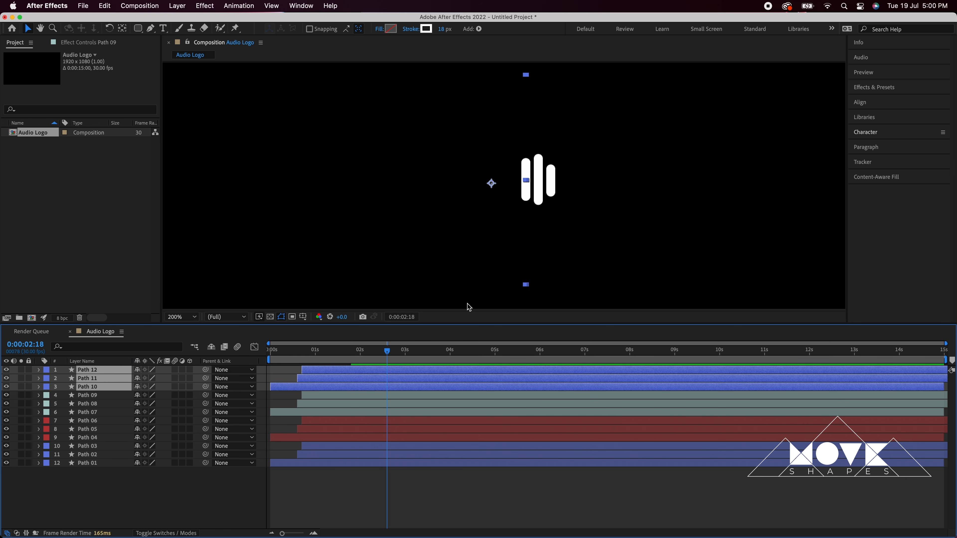
# Nudge the three new blue layers left of the aqua line, matching the gap between the existing lines.
pyautogui.hotkey('shift', 'Left')
pyautogui.hotkey('shift', 'Left')
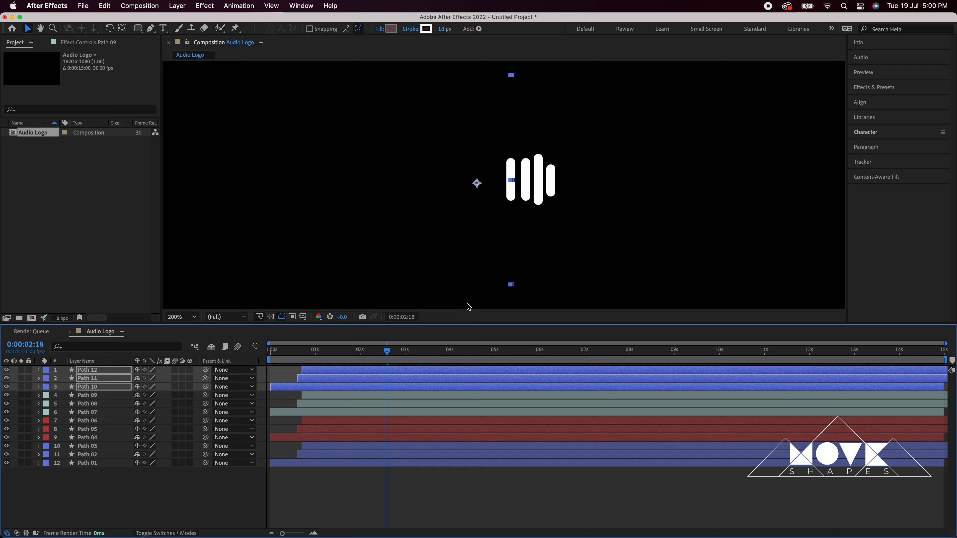
pyautogui.press('Right')
pyautogui.press('Right')
pyautogui.press('Right')
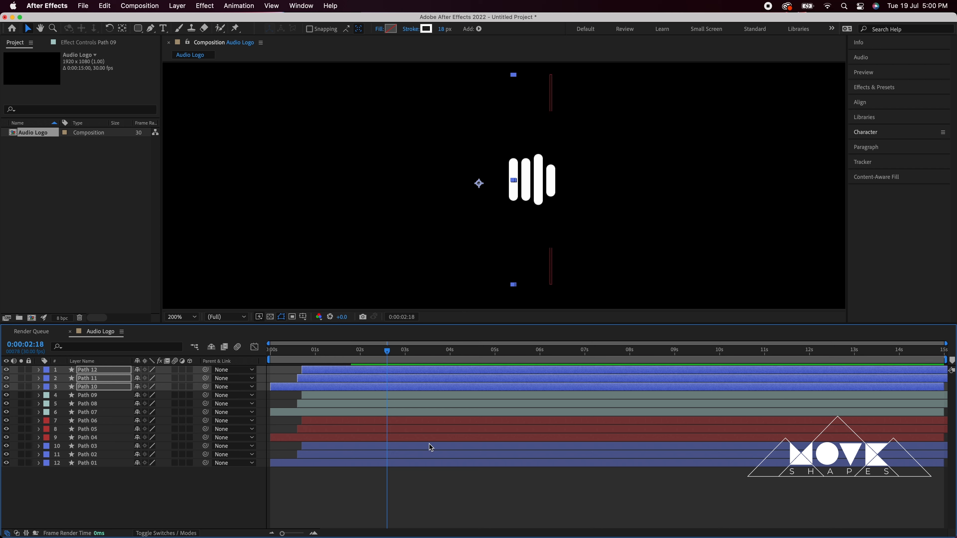
pyautogui.click(429, 485)
# Set Path 12's Trim Paths Start to 50% and End to 51% at 0:00:01:22, leaving a small dot, and collapse the layer.
pyautogui.click(391, 374)
pyautogui.press('u')
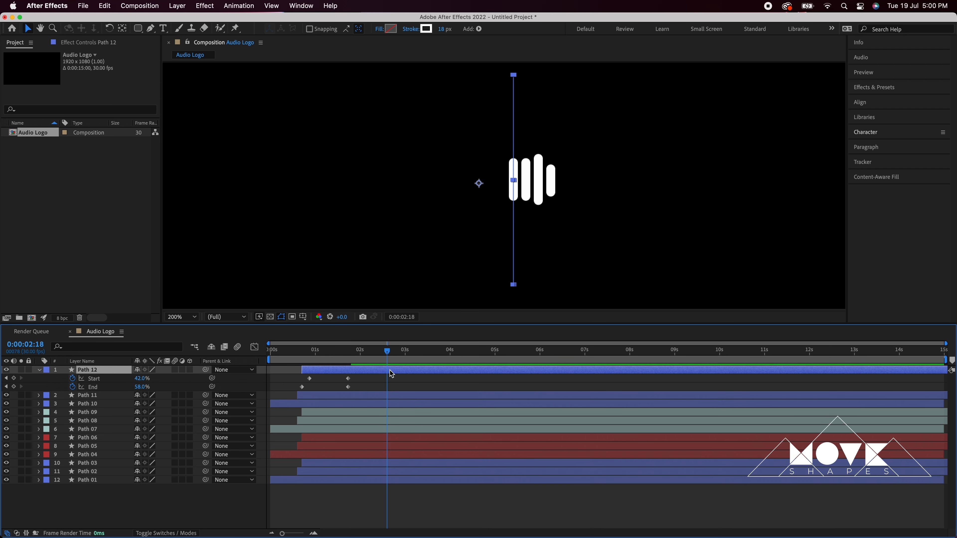
pyautogui.click(349, 359)
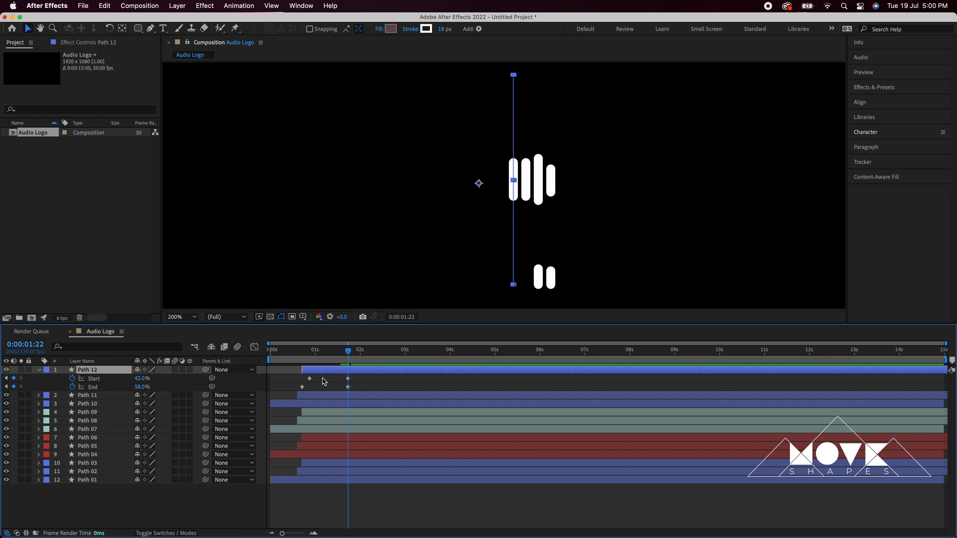
pyautogui.moveTo(139, 387); pyautogui.dragTo(148, 391)
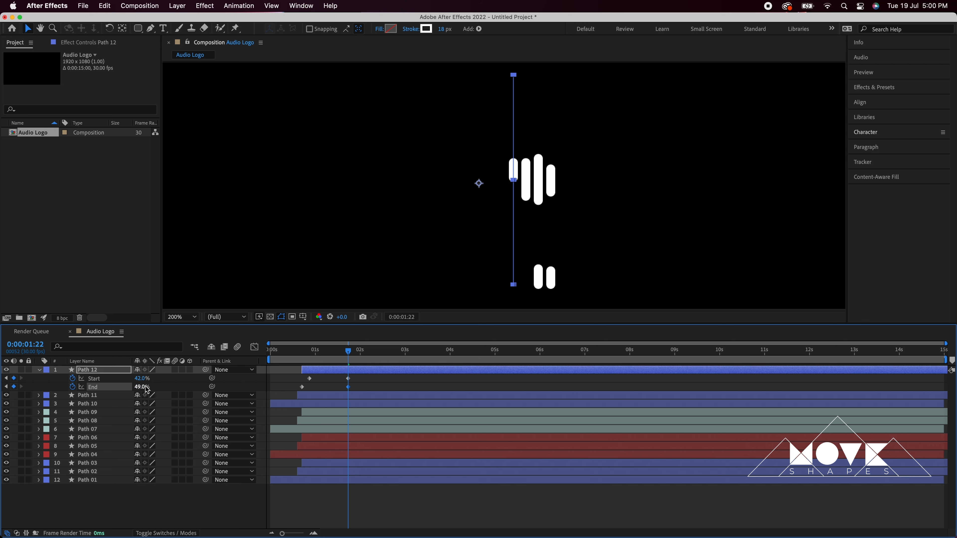
pyautogui.click(141, 379)
pyautogui.write('41')
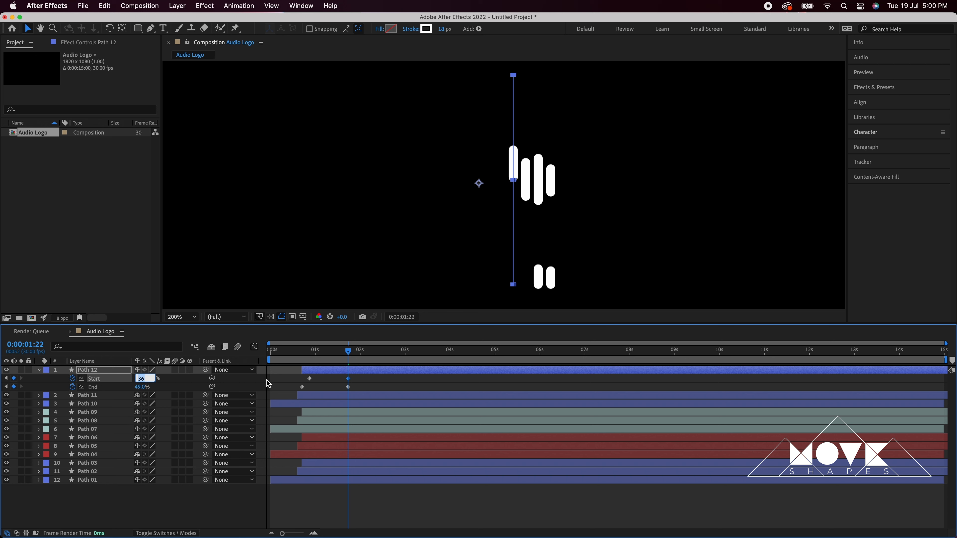
pyautogui.press('Up')
pyautogui.press('Up')
pyautogui.click(141, 387)
pyautogui.press('Up')
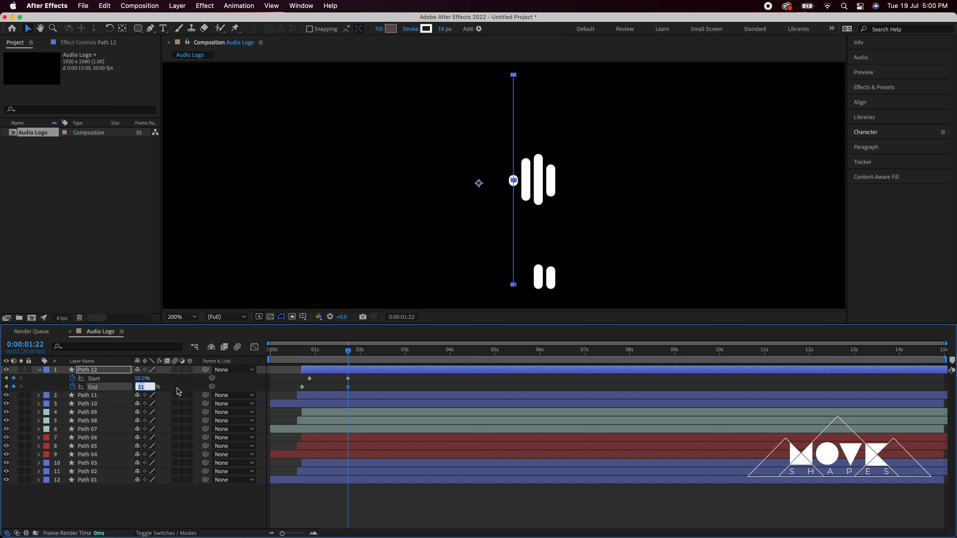
pyautogui.click(396, 513)
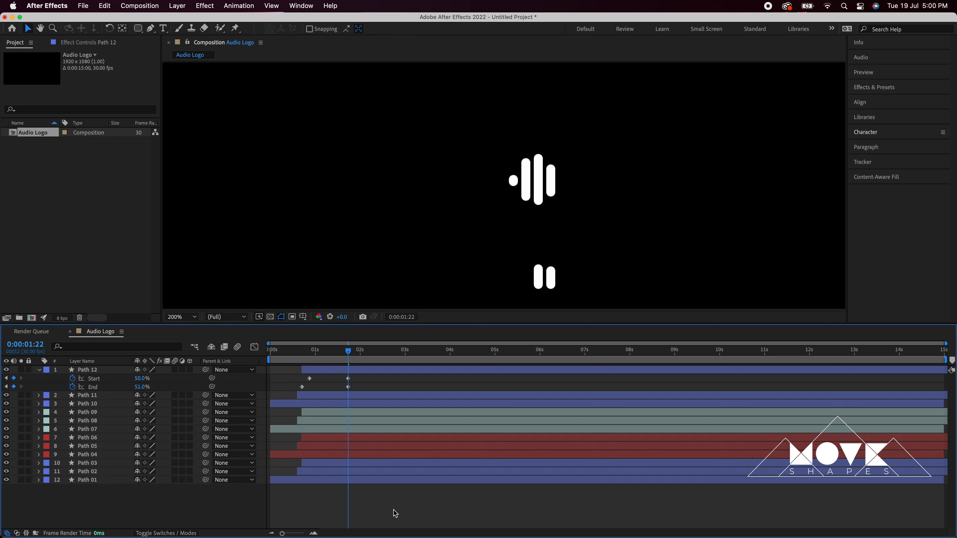
pyautogui.click(39, 371)
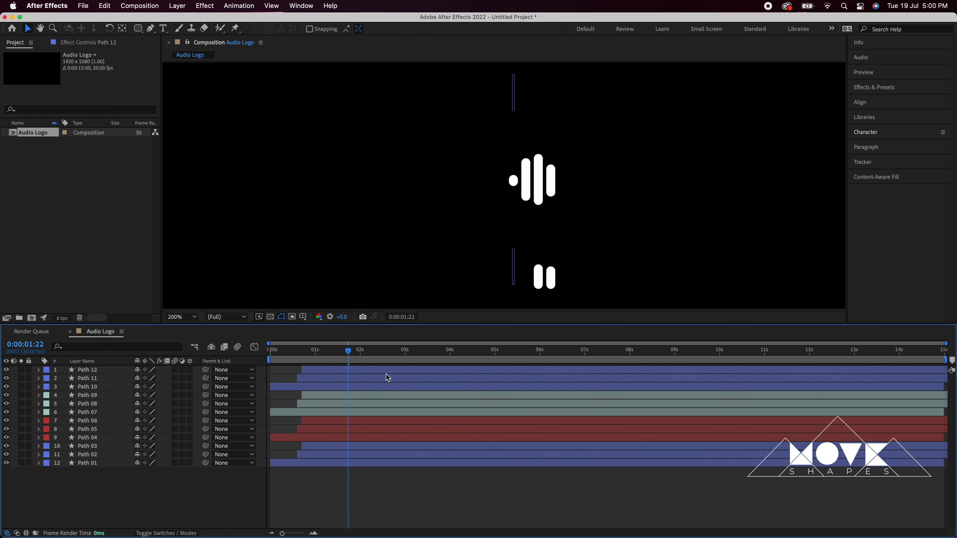
# Scrub to 0:00:02:08 and duplicate the Path 10, Path 11 and Path 12 layers together.
pyautogui.moveTo(348, 353); pyautogui.dragTo(372, 358)
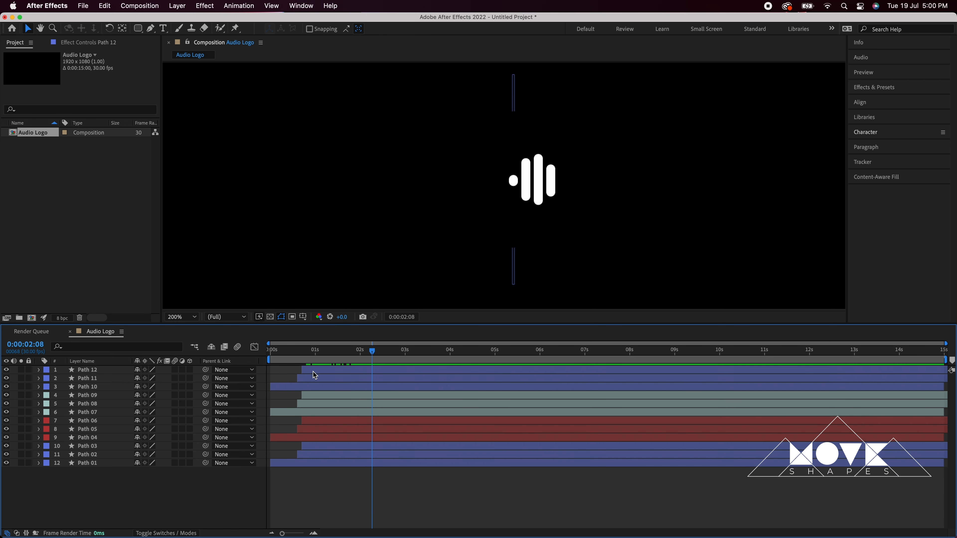
pyautogui.click(314, 371)
pyautogui.keyDown('shift'); pyautogui.click(311, 388); pyautogui.keyUp('shift')
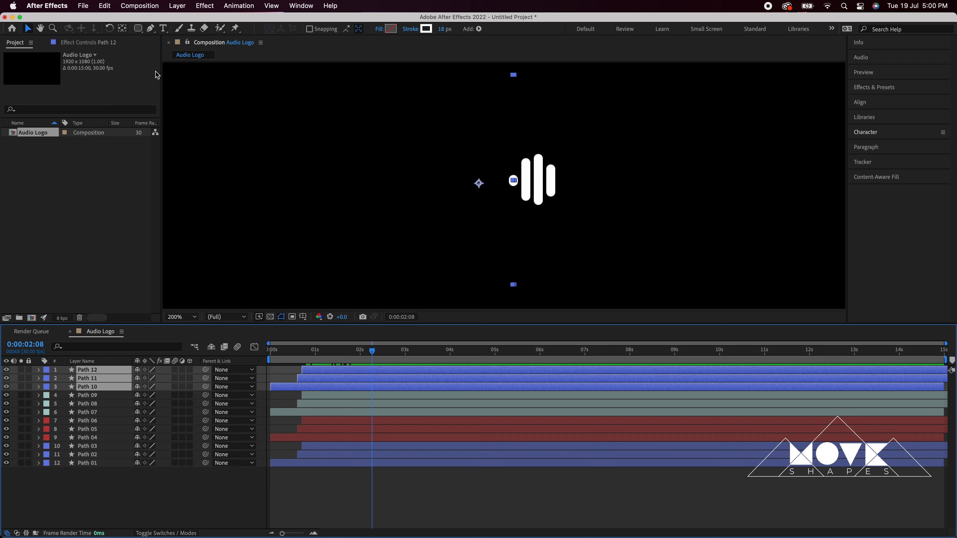
pyautogui.click(104, 6)
pyautogui.click(119, 140)
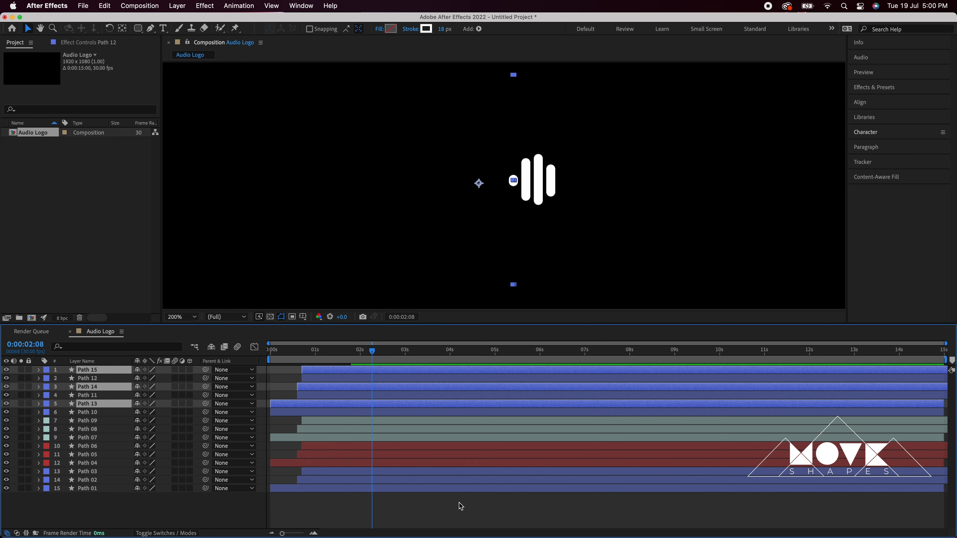
# Group the new Path 13, Path 14 and Path 15 layers at the top of the stack and give them the Green label colour.
pyautogui.moveTo(106, 392); pyautogui.dragTo(104, 376)
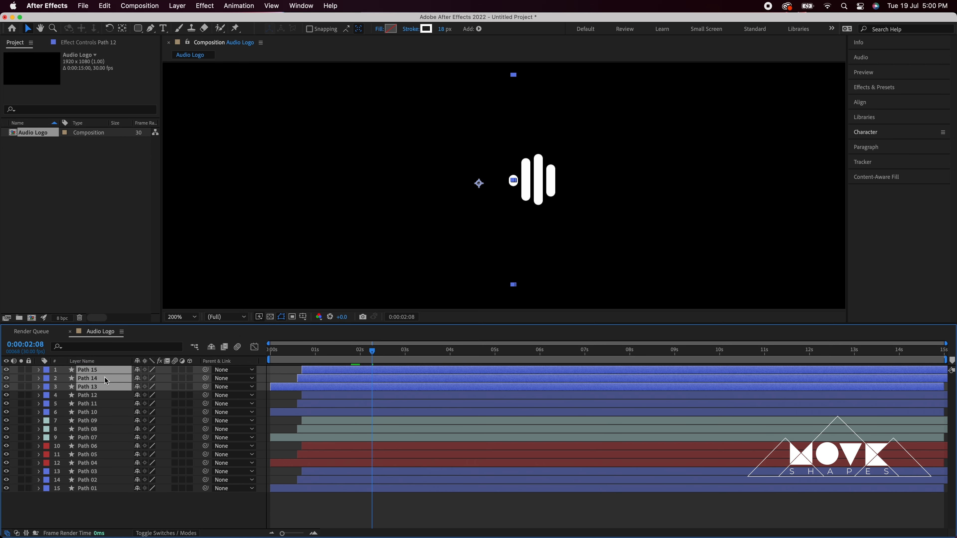
pyautogui.click(47, 387)
pyautogui.click(75, 451)
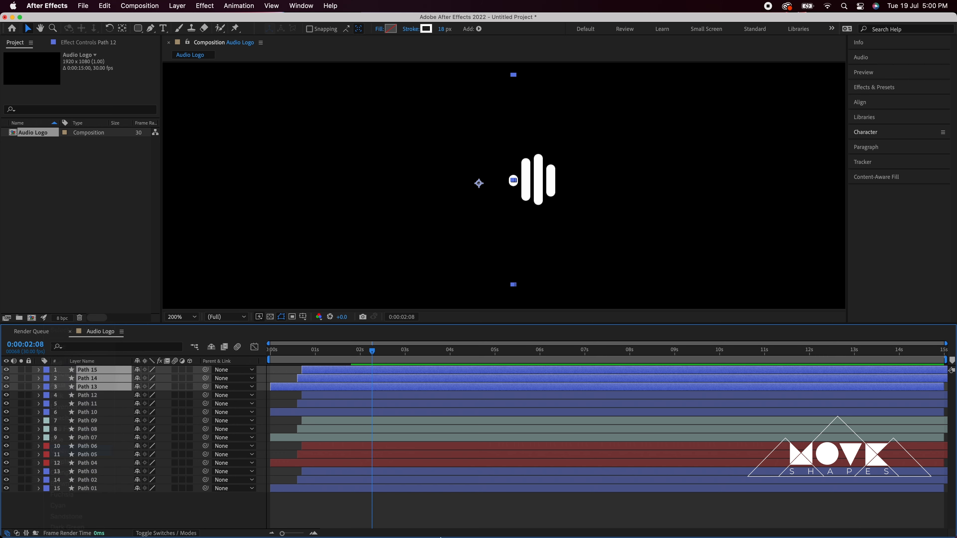
# Nudge the three green layers left of the neighbouring blue dot, matching the spacing between the existing lines.
pyautogui.hotkey('shift', 'Left')
pyautogui.hotkey('shift', 'Left')
pyautogui.hotkey('shift', 'Left')
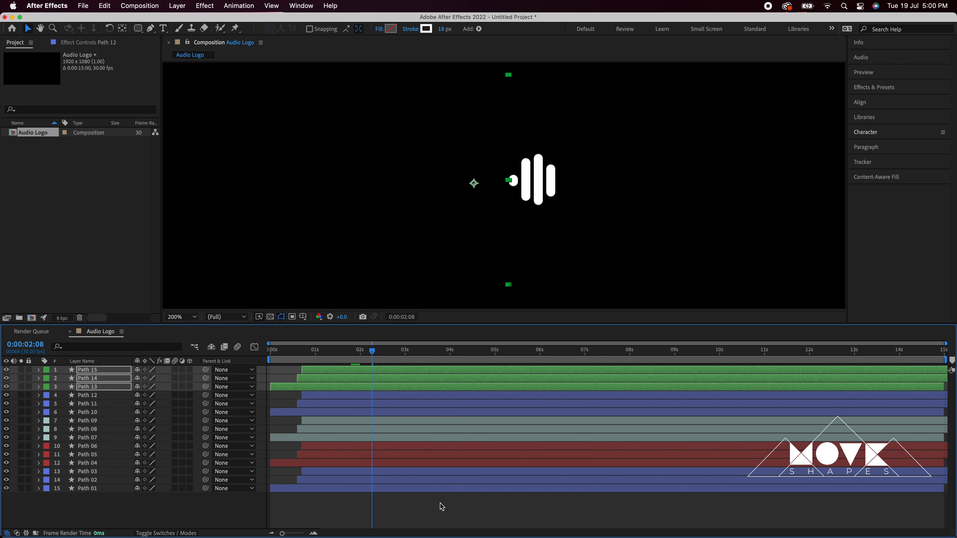
pyautogui.hotkey('shift', 'Right')
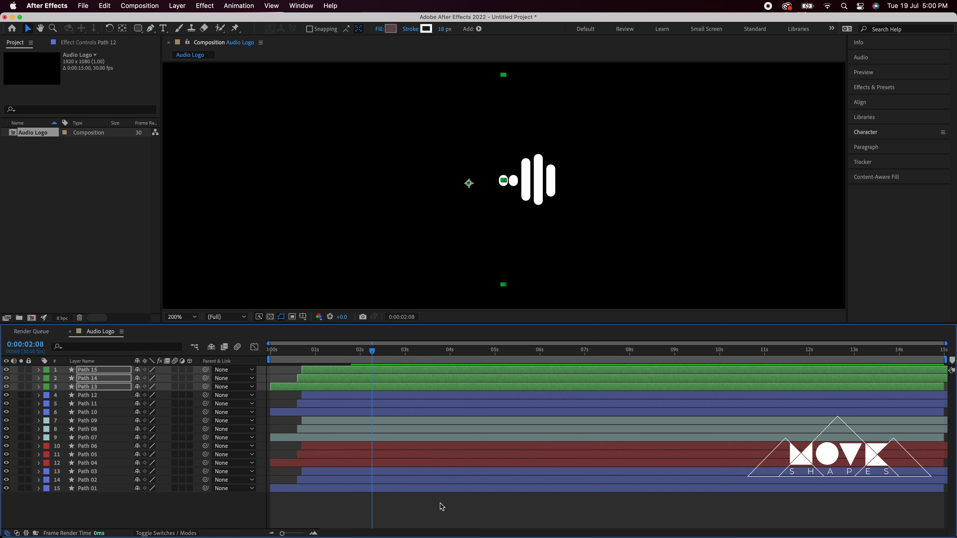
pyautogui.press('Left')
pyautogui.press('Left')
pyautogui.press('Left')
pyautogui.press('Left')
pyautogui.click(445, 508)
# Scrub to 0:00:02:12 and duplicate the Path 13, Path 14 and Path 15 layers together.
pyautogui.moveTo(366, 360)
pyautogui.mouseDown()
pyautogui.moveTo(376, 361)
pyautogui.moveTo(320, 361)
pyautogui.moveTo(380, 363)
pyautogui.mouseUp()
pyautogui.click(338, 370)
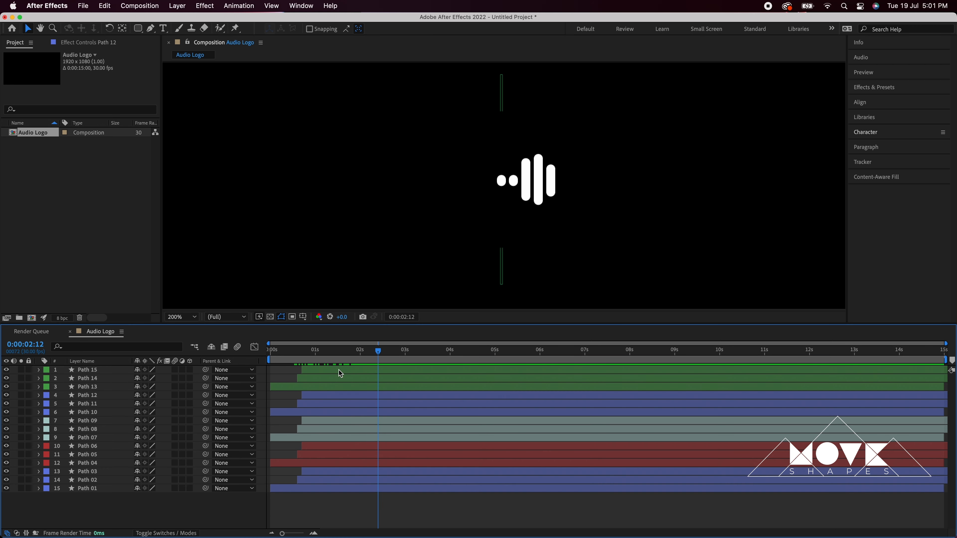
pyautogui.keyDown('shift'); pyautogui.click(338, 390); pyautogui.keyUp('shift')
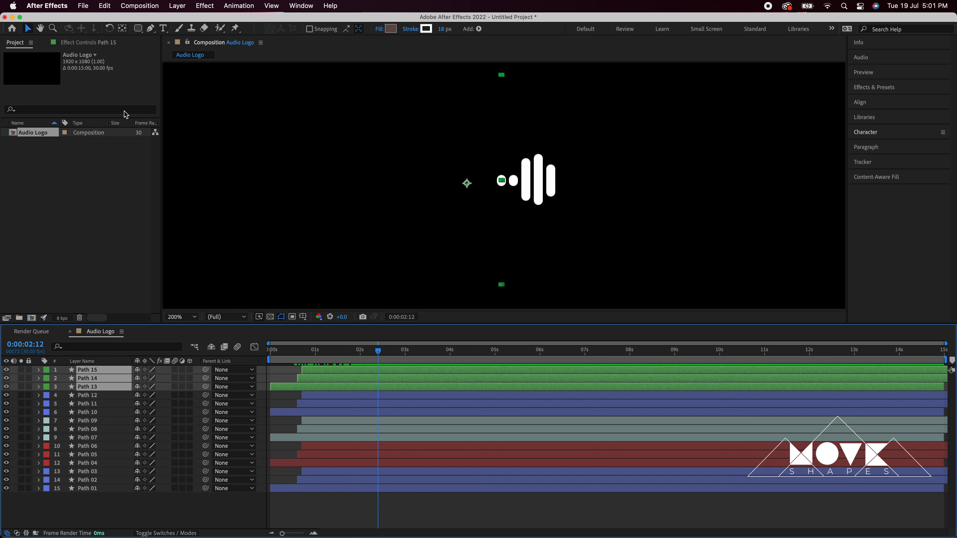
pyautogui.click(110, 7)
pyautogui.click(113, 141)
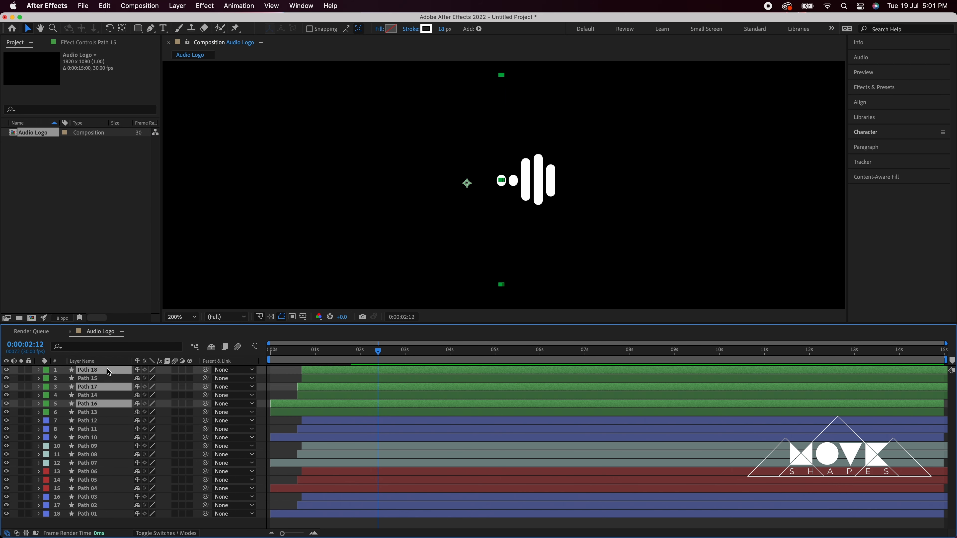
# Stack the new Path 16, Path 17 and Path 18 layers above the green ones and give them the Blue label colour.
pyautogui.moveTo(93, 387); pyautogui.dragTo(93, 373)
pyautogui.click(47, 387)
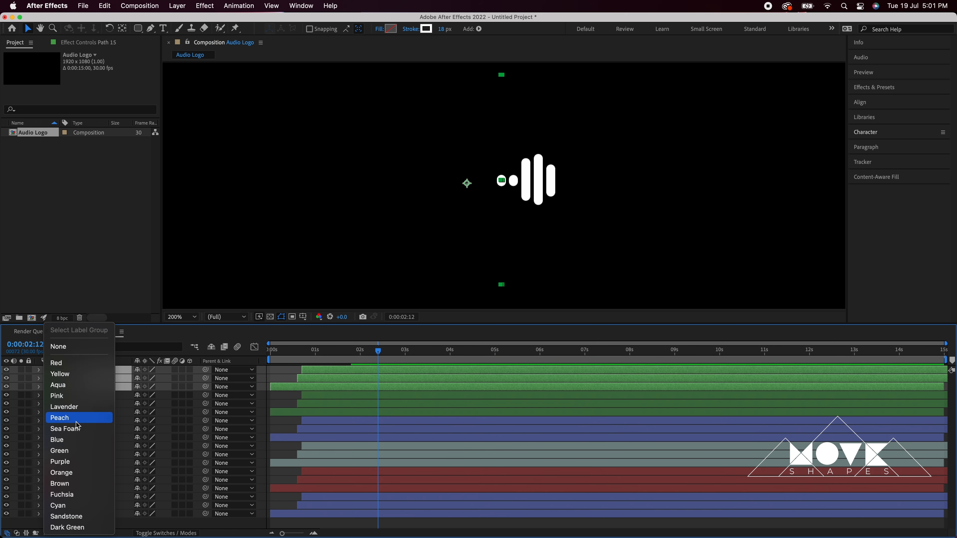
pyautogui.click(76, 445)
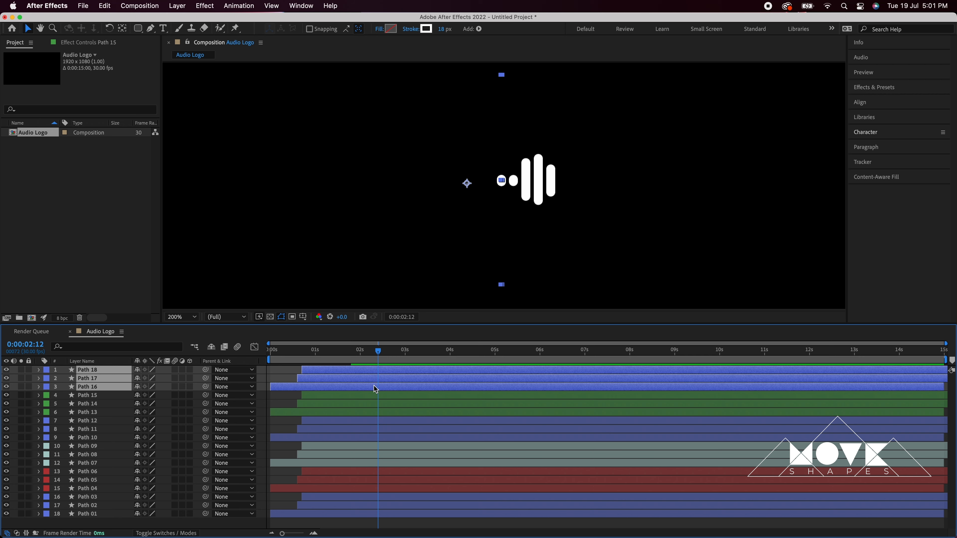
# Nudge Path 16, Path 17 and Path 18 left of the green dot so the three dots are evenly spaced.
pyautogui.hotkey('shift', 'Left')
pyautogui.hotkey('shift', 'Left')
pyautogui.press('Left')
pyautogui.press('Left')
pyautogui.press('Left')
pyautogui.press('Left')
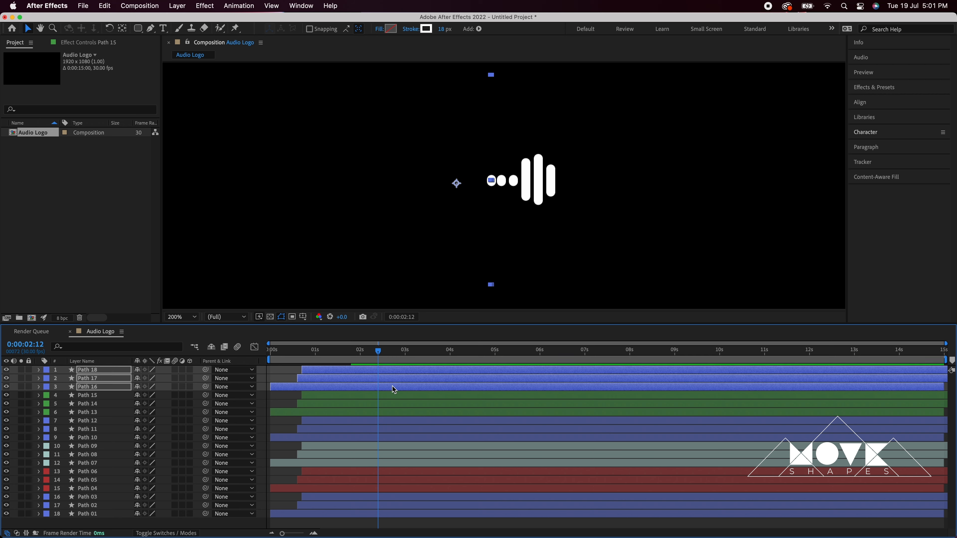
pyautogui.click(692, 206)
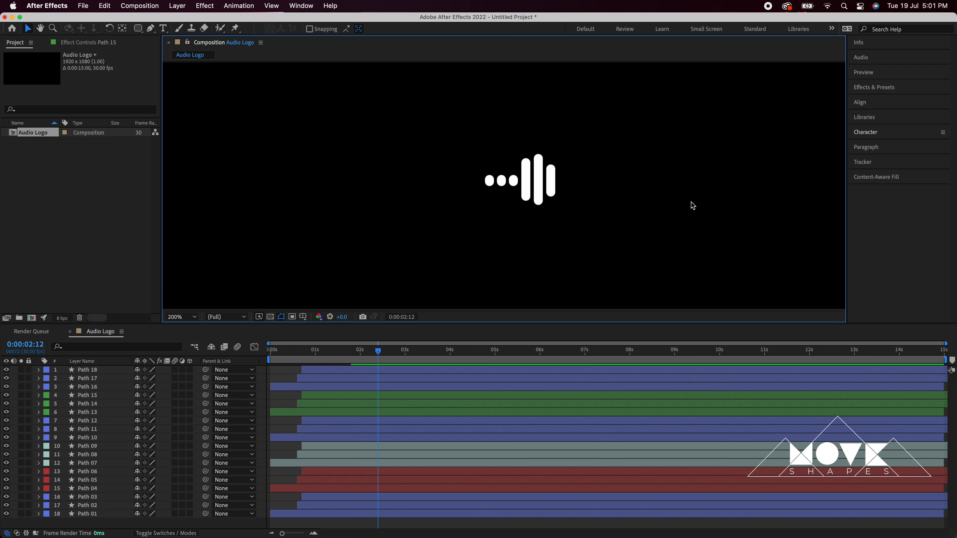
# At 0:00:01:07, delay Path 14's first Trim Paths Start keyframe to about the 1-second mark and collapse the layer.
pyautogui.moveTo(351, 353); pyautogui.dragTo(326, 357)
pyautogui.press('space')
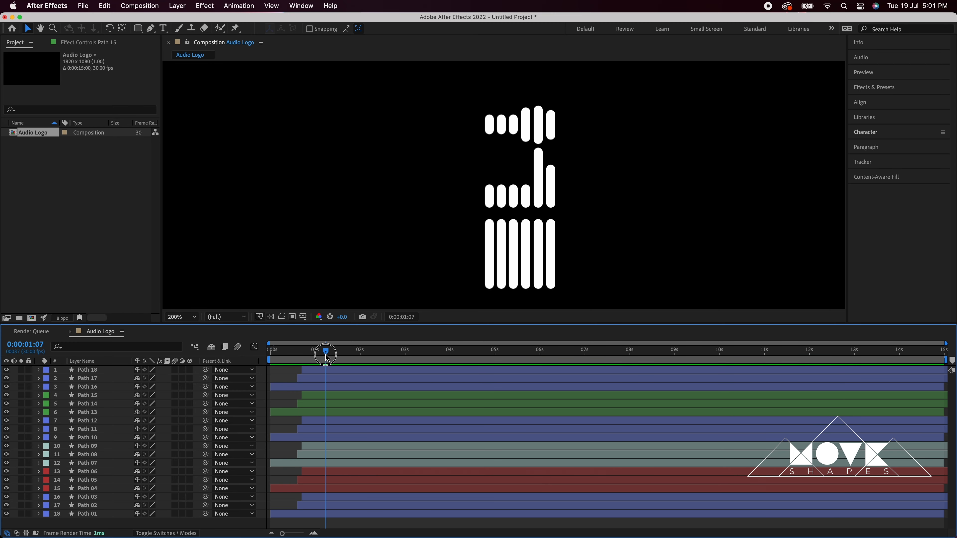
pyautogui.click(315, 407)
pyautogui.press('u')
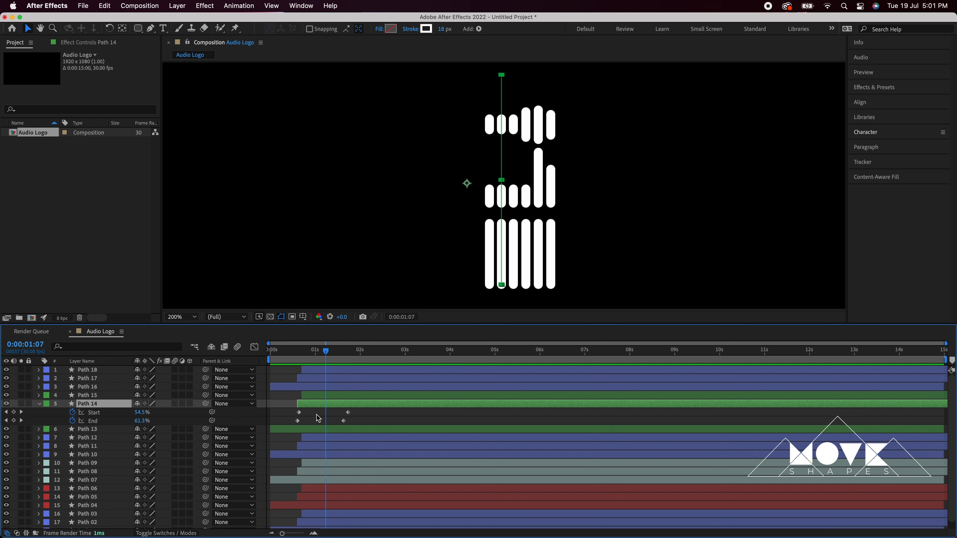
pyautogui.moveTo(299, 413); pyautogui.dragTo(315, 413)
pyautogui.click(327, 421)
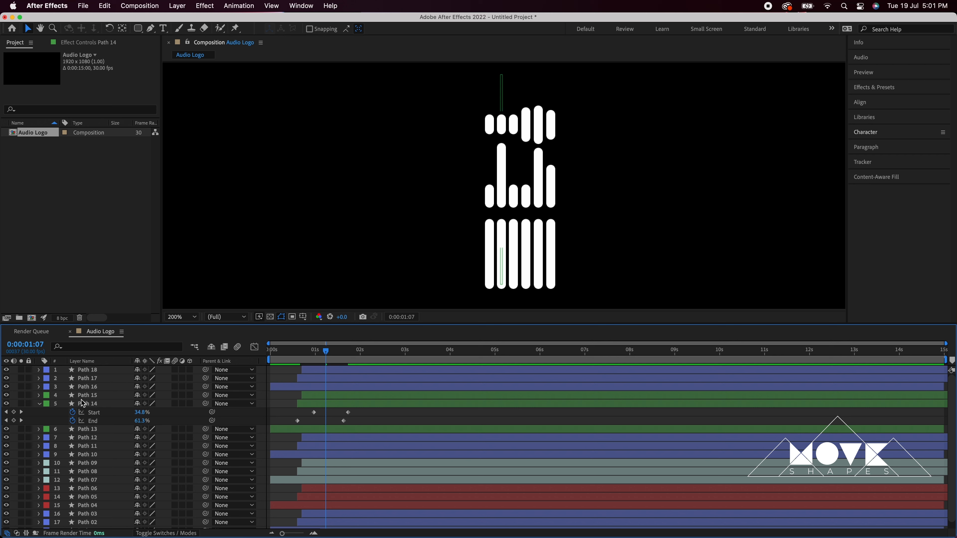
pyautogui.click(39, 404)
# Delay Path 17's first Trim Paths Start keyframe to about 0.8 seconds and collapse the layer.
pyautogui.click(326, 378)
pyautogui.press('u')
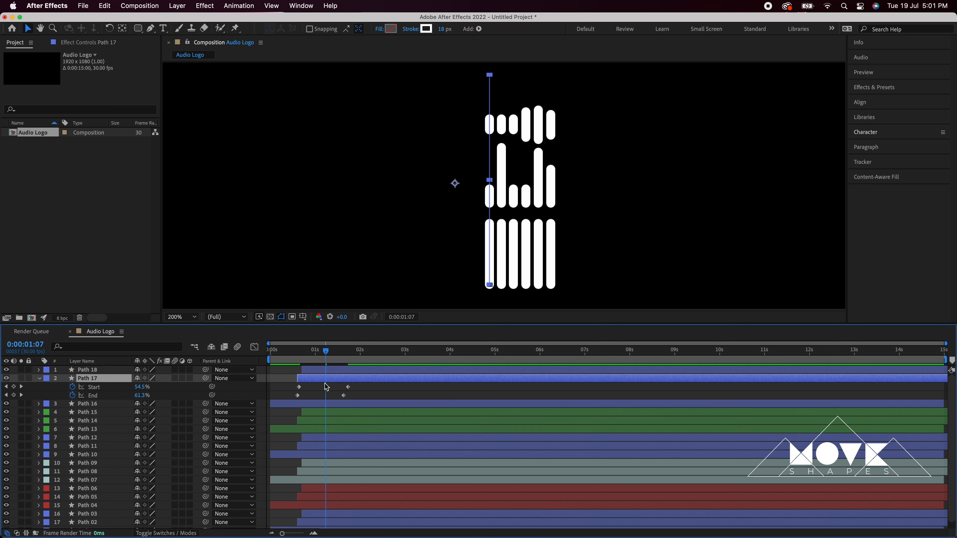
pyautogui.moveTo(300, 389); pyautogui.dragTo(309, 391)
pyautogui.click(320, 395)
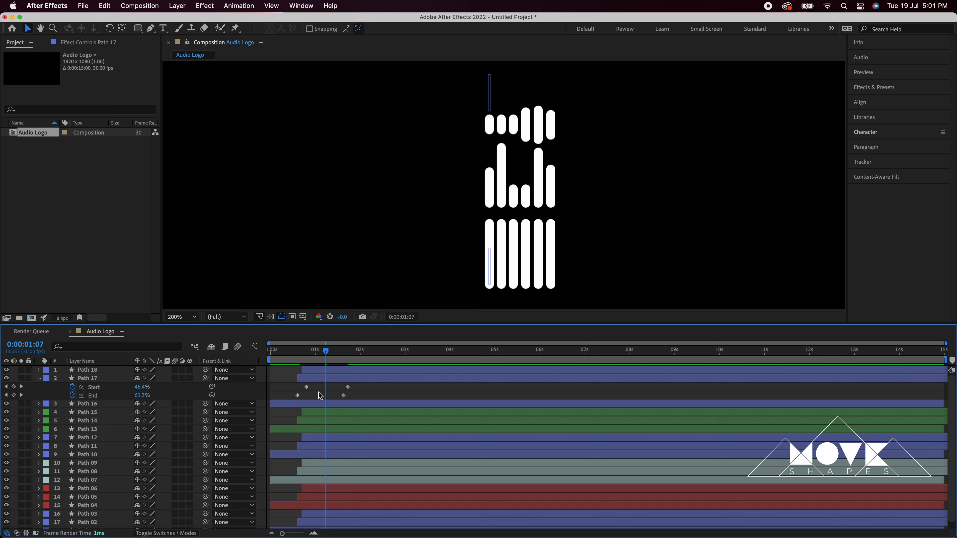
pyautogui.click(38, 378)
# Give the Path 16, Path 17 and Path 18 layers the Brown label colour and scrub to 0:00:02:14.
pyautogui.moveTo(326, 350); pyautogui.dragTo(359, 364)
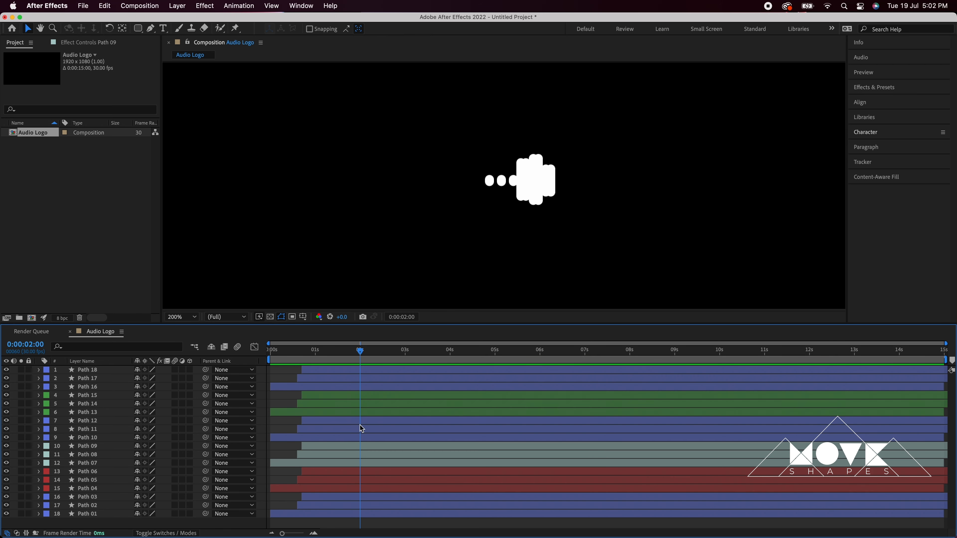
pyautogui.click(332, 373)
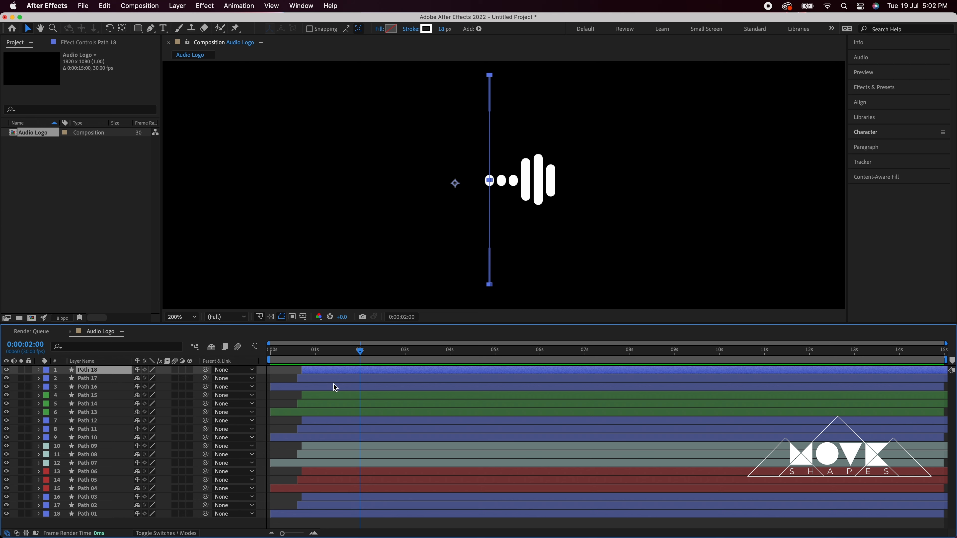
pyautogui.keyDown('shift'); pyautogui.click(334, 387); pyautogui.keyUp('shift')
pyautogui.click(50, 372)
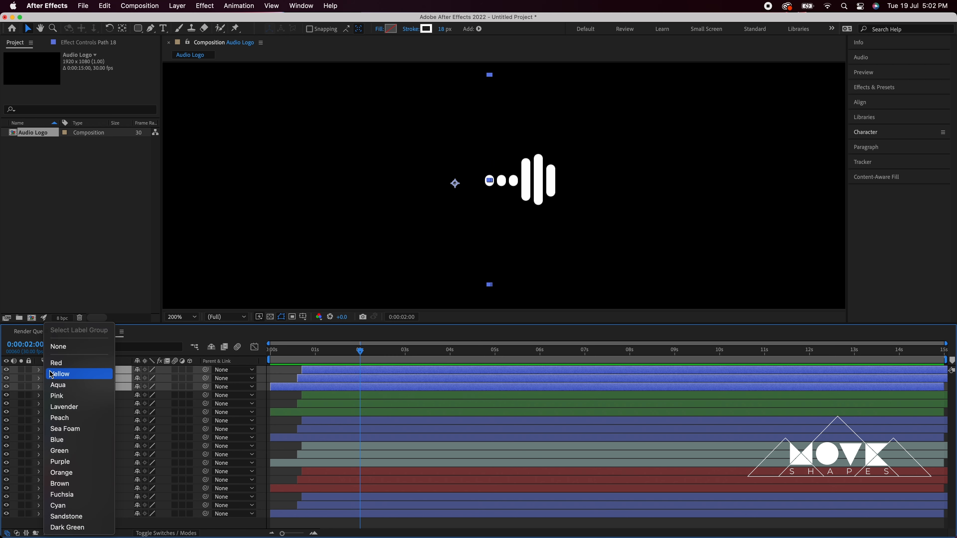
pyautogui.click(63, 484)
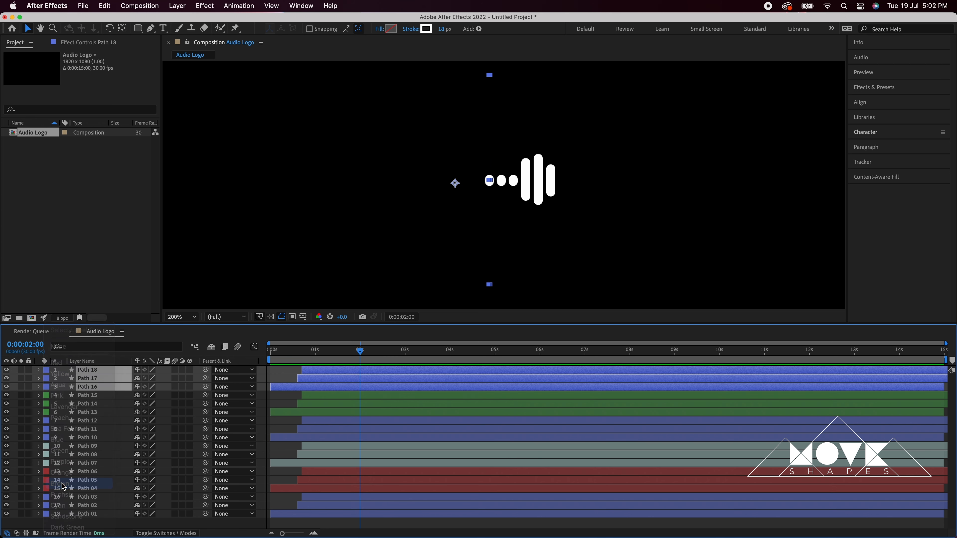
pyautogui.click(354, 356)
pyautogui.moveTo(353, 356); pyautogui.dragTo(381, 365)
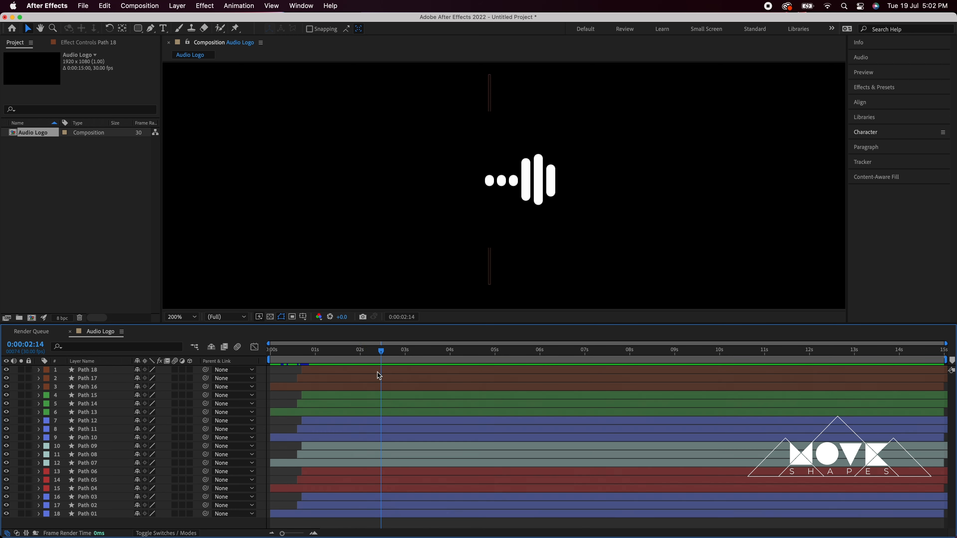
# Duplicate the Path 01 to Path 09 layers together and move the nine copies to the top of the layer stack.
pyautogui.click(88, 446)
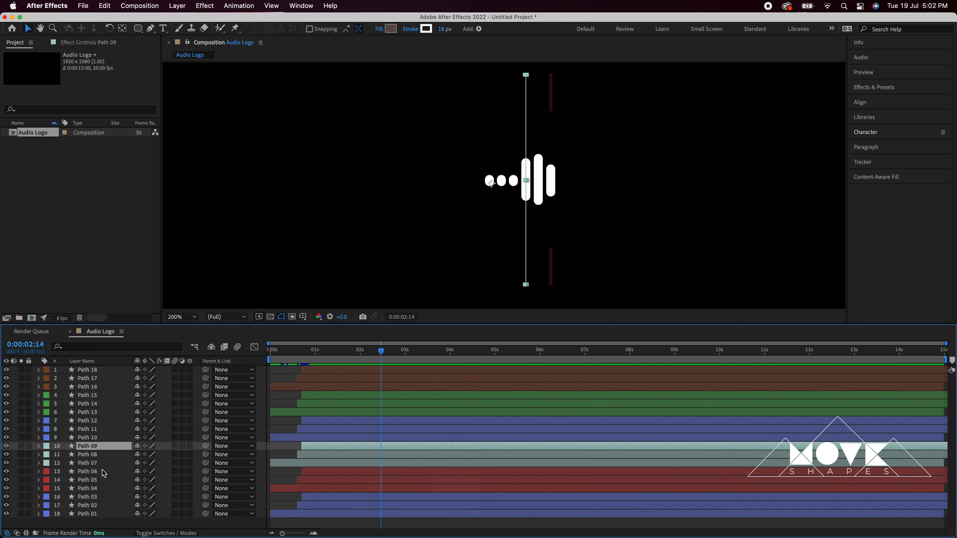
pyautogui.keyDown('shift'); pyautogui.click(89, 515); pyautogui.keyUp('shift')
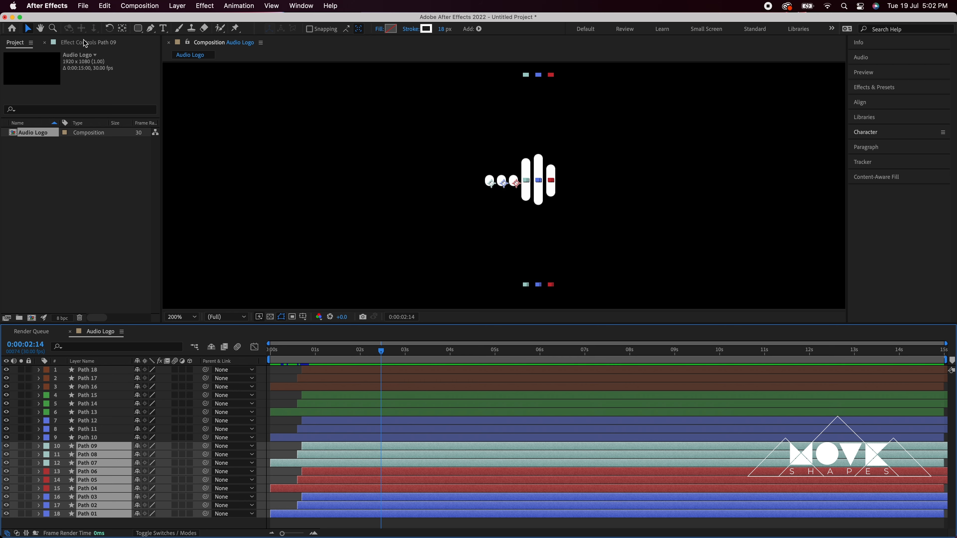
pyautogui.click(104, 5)
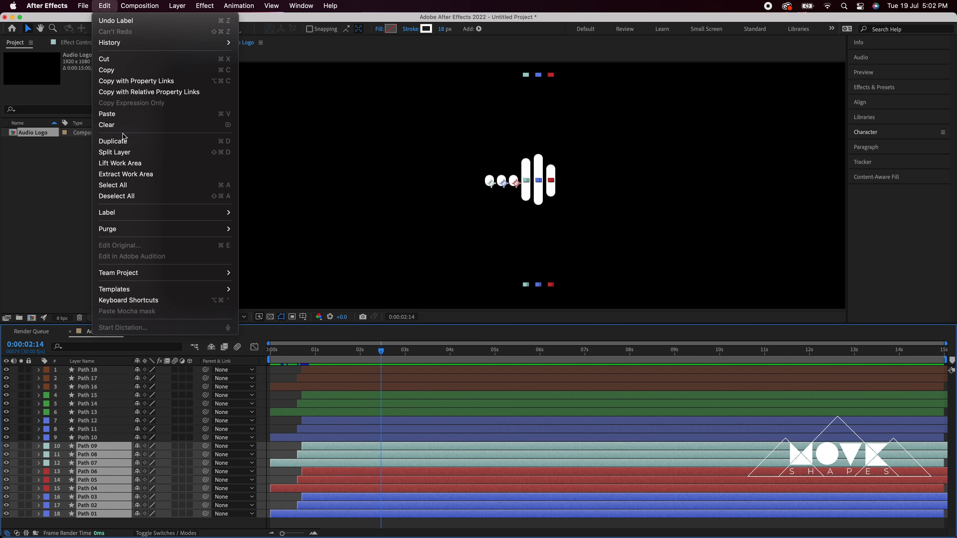
pyautogui.click(122, 142)
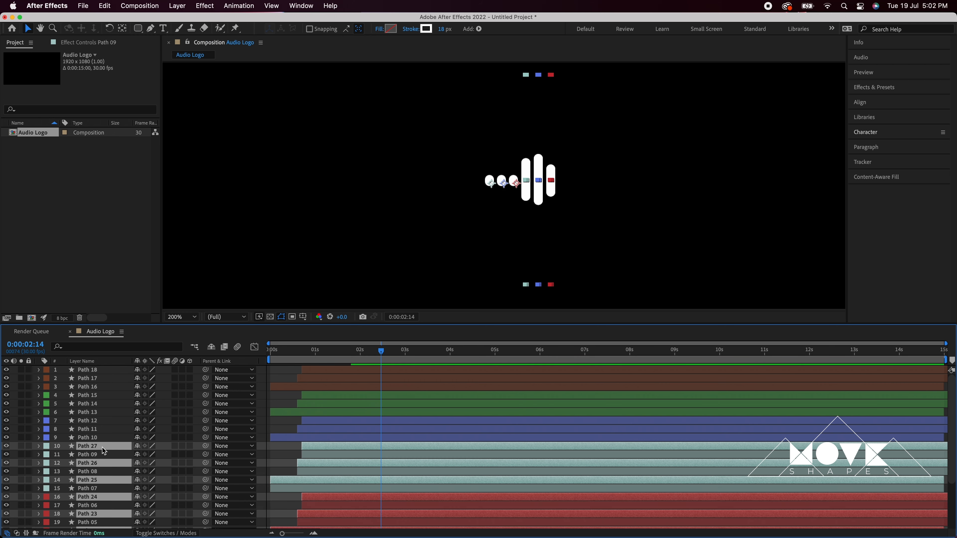
pyautogui.moveTo(104, 451); pyautogui.dragTo(107, 368)
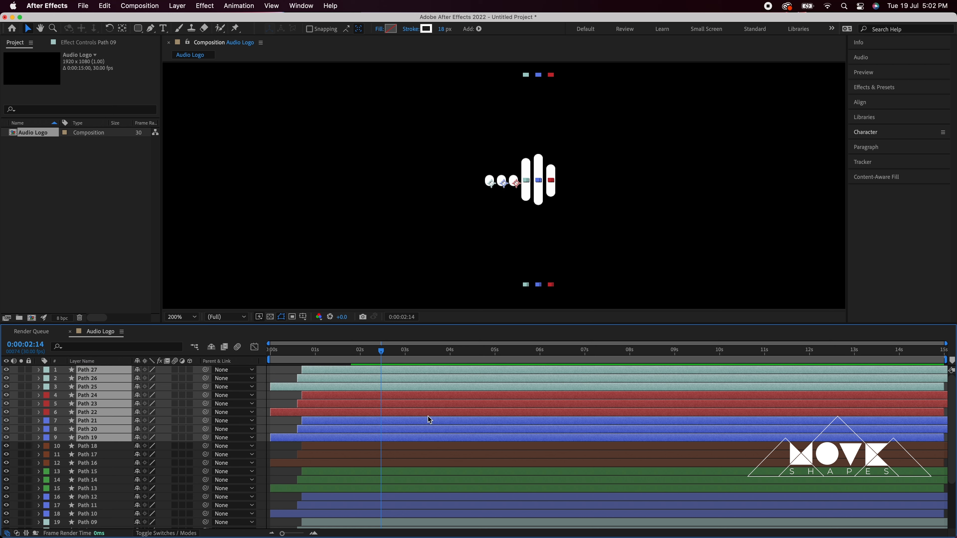
# Nudge the nine duplicated layers left past the three dots, keeping the same gap between lines.
pyautogui.hotkey('shift', 'Left')
pyautogui.hotkey('shift', 'Left')
pyautogui.hotkey('shift', 'Left')
pyautogui.hotkey('shift', 'Left')
pyautogui.hotkey('shift', 'Left')
pyautogui.hotkey('shift', 'Left')
pyautogui.hotkey('shift', 'Left')
pyautogui.hotkey('shift', 'Left')
pyautogui.hotkey('shift', 'Left')
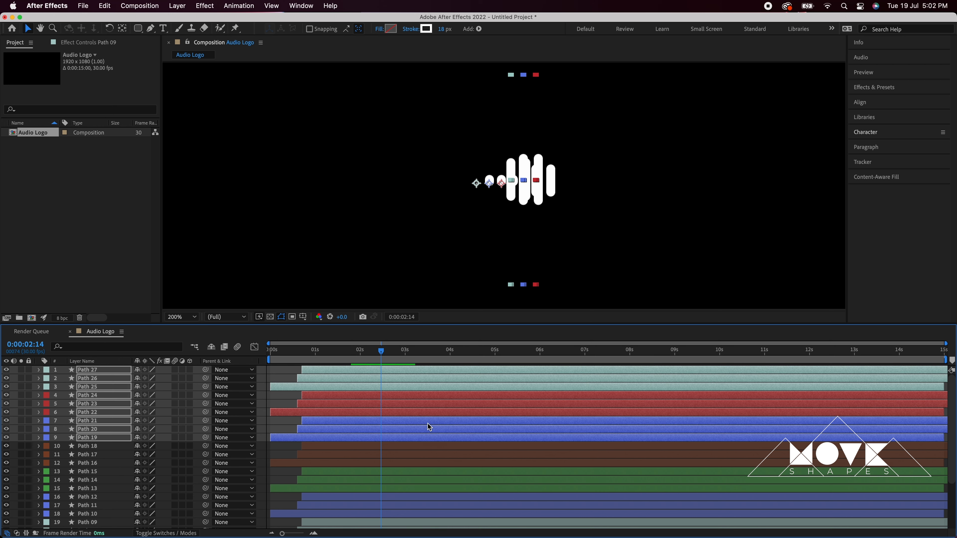
pyautogui.hotkey('shift', 'Left')
pyautogui.hotkey('shift', 'Left')
pyautogui.hotkey('shift', 'Left')
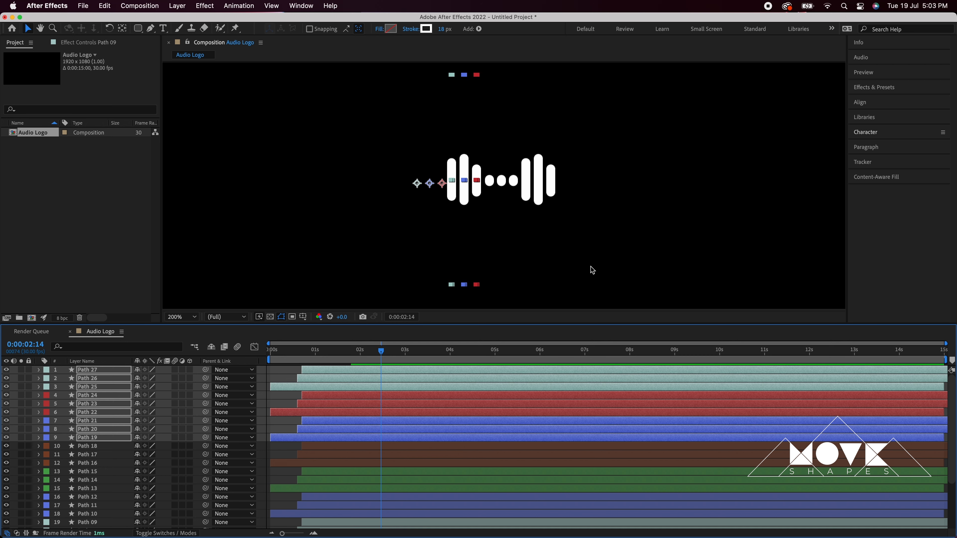
pyautogui.click(674, 214)
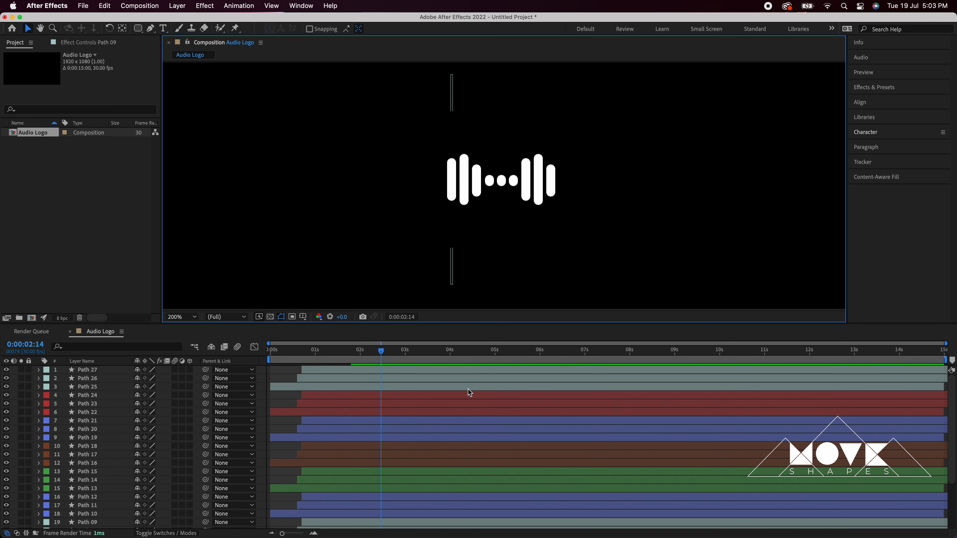
# Shift the duplicated aqua layers, Path 25 to Path 27, right into the line position beside the three dots.
pyautogui.click(452, 198)
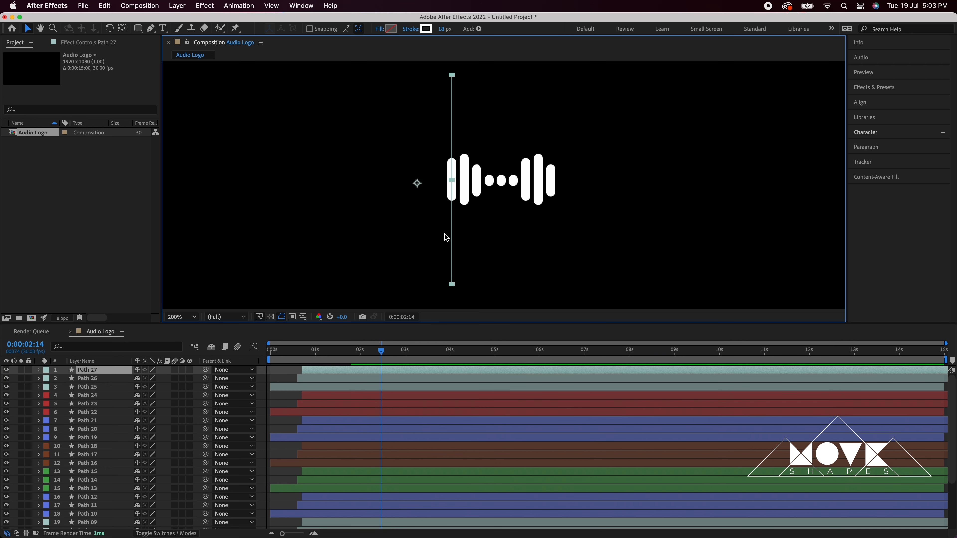
pyautogui.keyDown('shift'); pyautogui.click(320, 390); pyautogui.keyUp('shift')
pyautogui.hotkey('shift', 'Right')
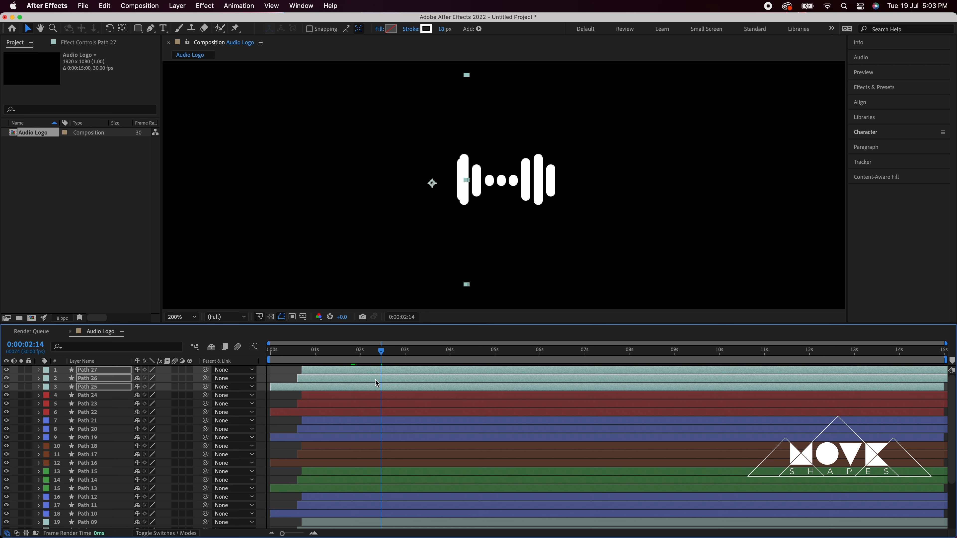
# Shift the duplicated red layers, Path 22 to Path 24, left to the outermost line position, mirroring the opposite side.
pyautogui.click(320, 394)
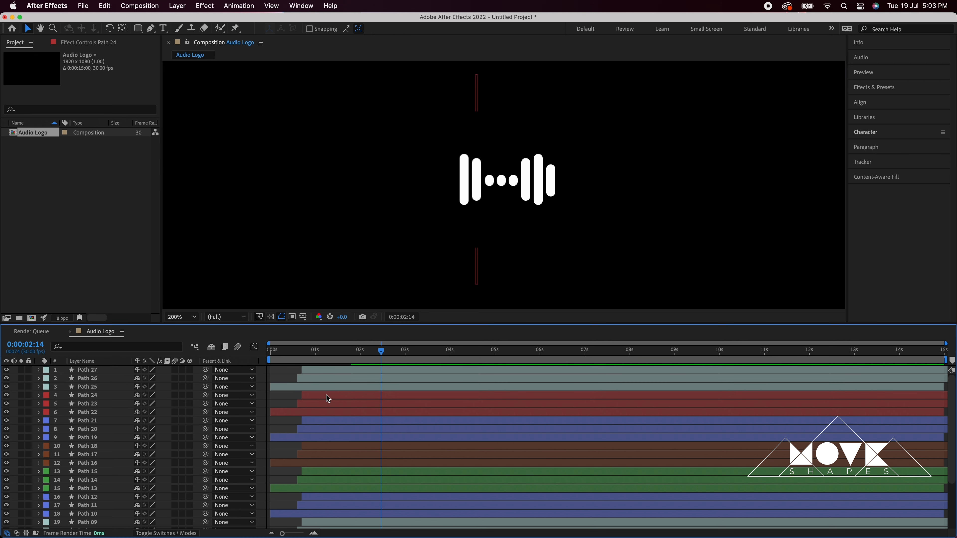
pyautogui.keyDown('shift'); pyautogui.click(329, 414); pyautogui.keyUp('shift')
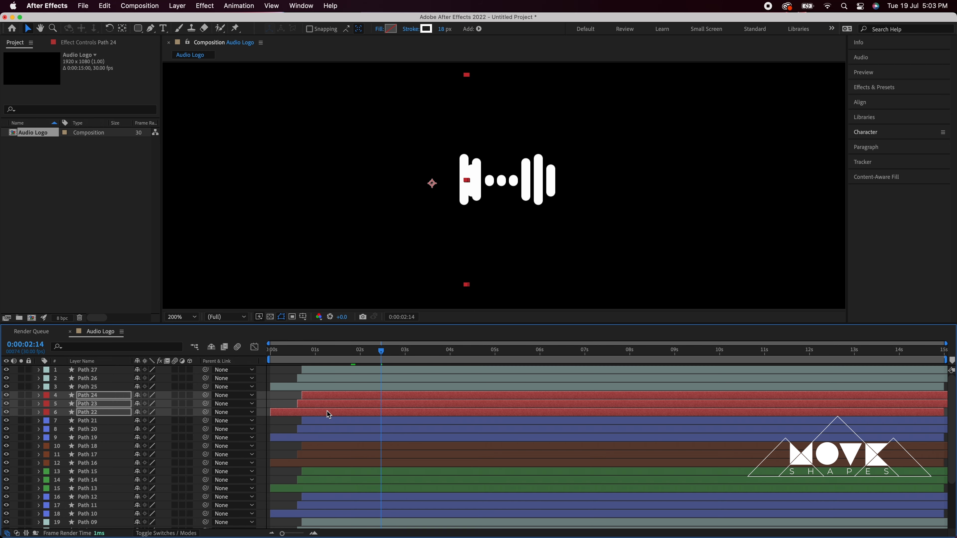
pyautogui.hotkey('shift', 'Left')
pyautogui.hotkey('shift', 'Left')
pyautogui.hotkey('shift', 'Left')
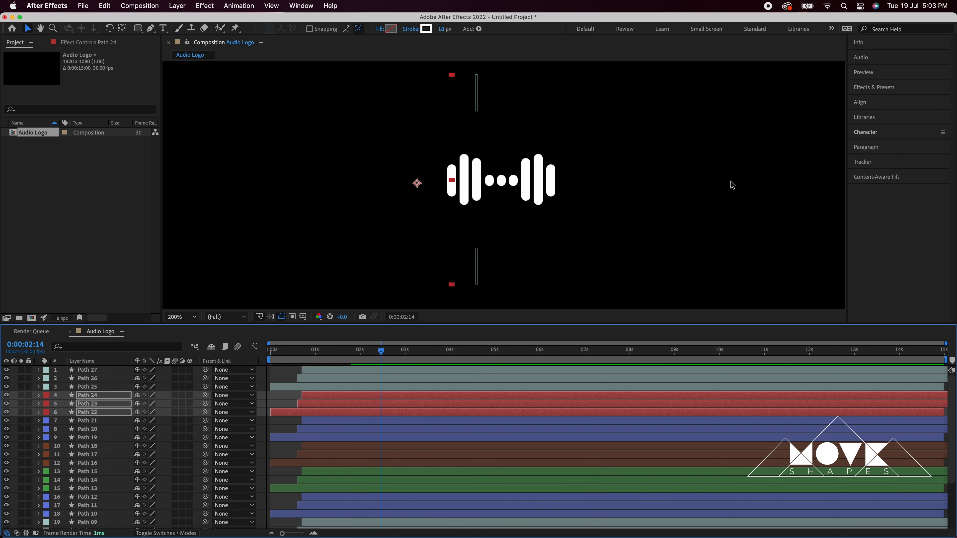
pyautogui.click(741, 175)
# Shift the red Path 04 to Path 06 layers about four frames later so they start after Path 01 to Path 03.
pyautogui.moveTo(274, 353); pyautogui.dragTo(299, 356)
pyautogui.scroll(-4, 316, 358)
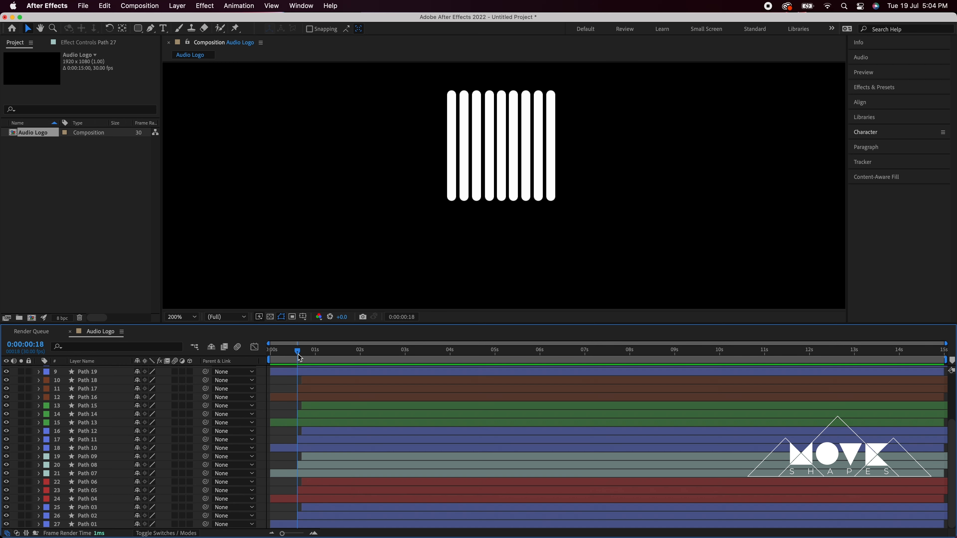
pyautogui.press('=')
pyautogui.moveTo(337, 536); pyautogui.dragTo(312, 534)
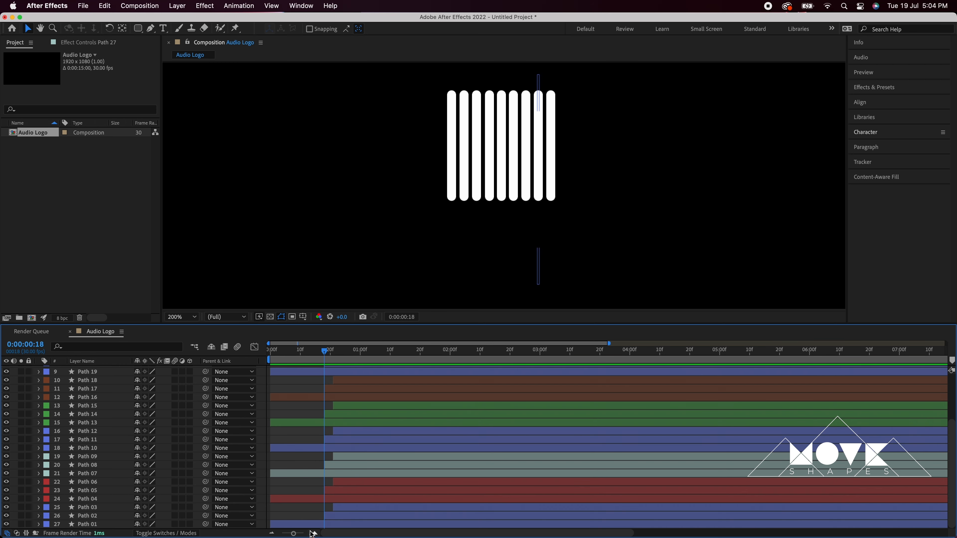
pyautogui.moveTo(307, 353); pyautogui.dragTo(364, 355)
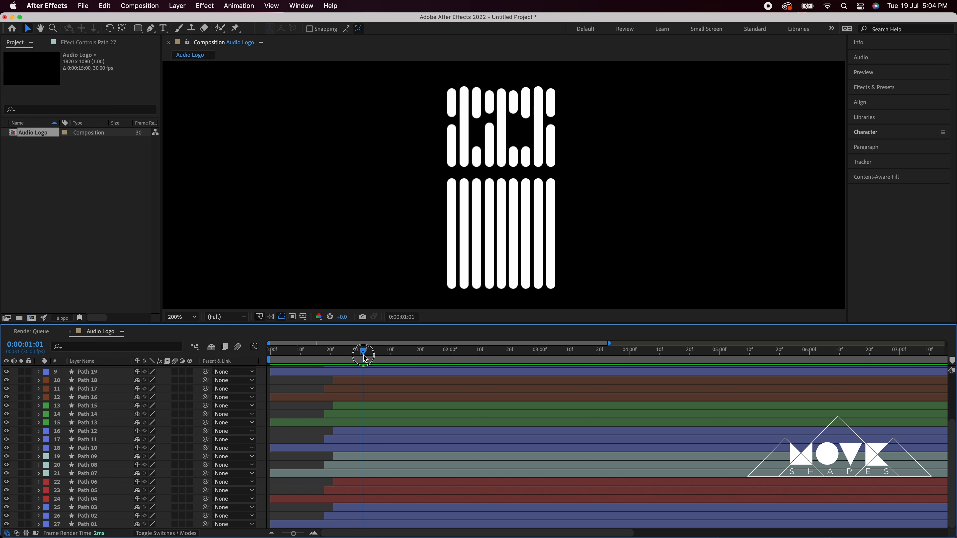
pyautogui.click(344, 483)
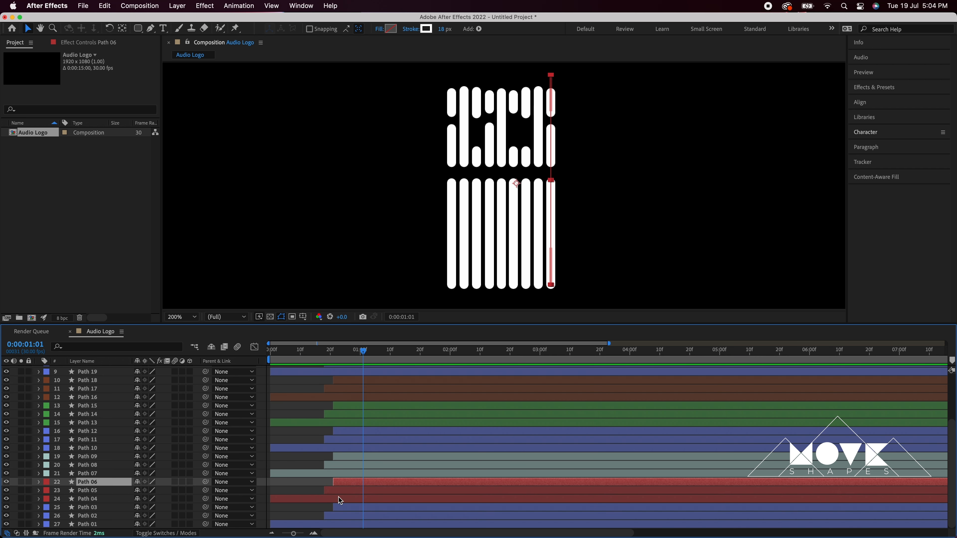
pyautogui.keyDown('shift'); pyautogui.click(340, 501); pyautogui.keyUp('shift')
pyautogui.moveTo(299, 501); pyautogui.dragTo(311, 502)
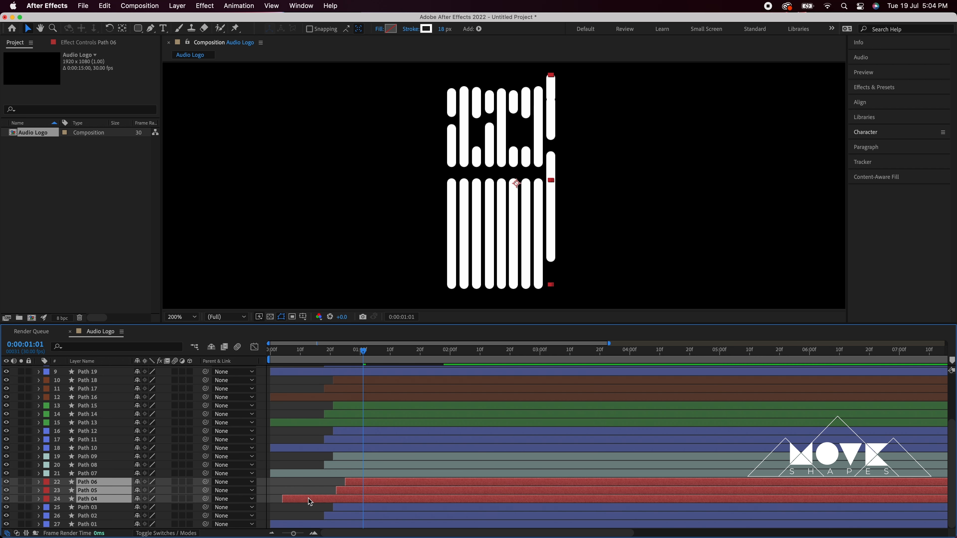
# Stagger the aqua Path 07 to Path 09 layers and the blue Path 10 to Path 12 layers, each group about four frames after the previous.
pyautogui.click(335, 457)
pyautogui.keyDown('shift'); pyautogui.click(330, 473); pyautogui.keyUp('shift')
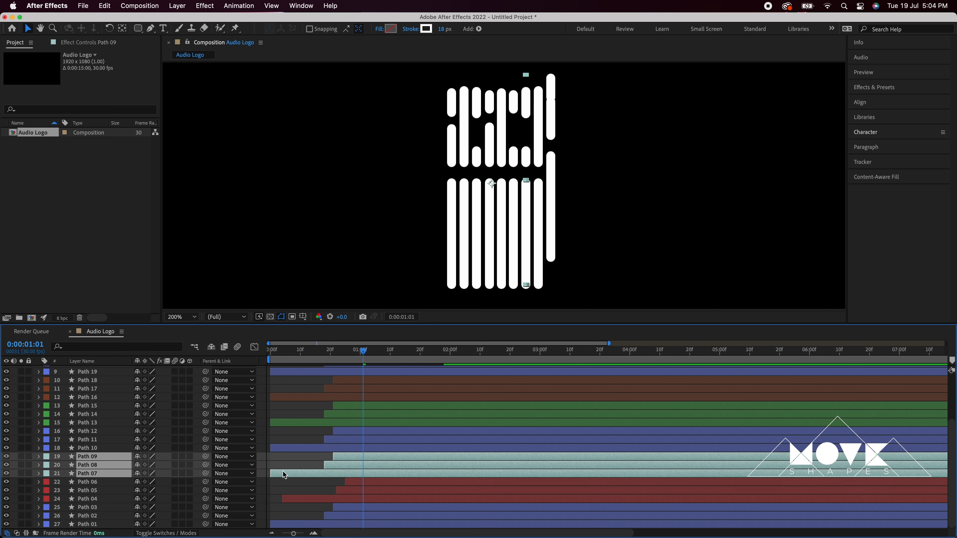
pyautogui.moveTo(282, 473); pyautogui.dragTo(306, 474)
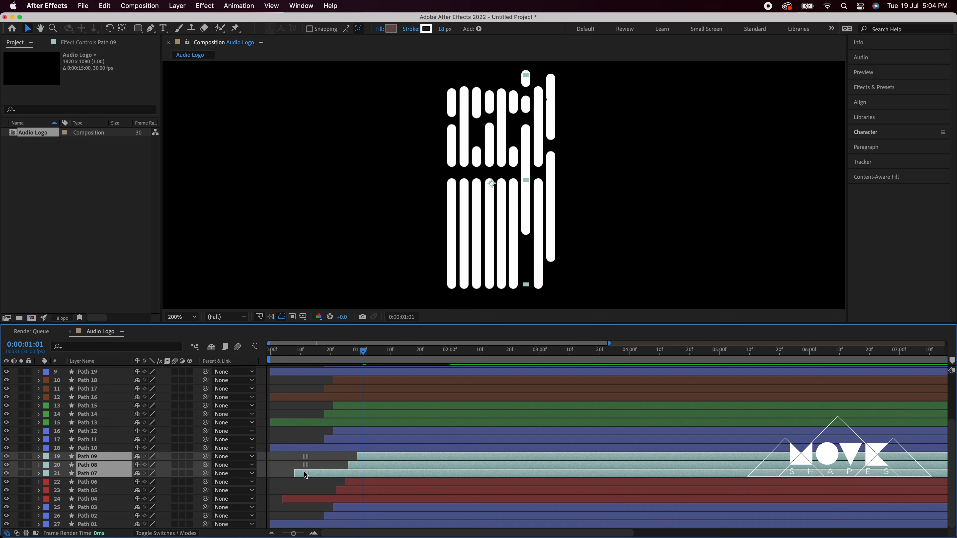
pyautogui.click(346, 432)
pyautogui.keyDown('shift'); pyautogui.click(341, 449); pyautogui.keyUp('shift')
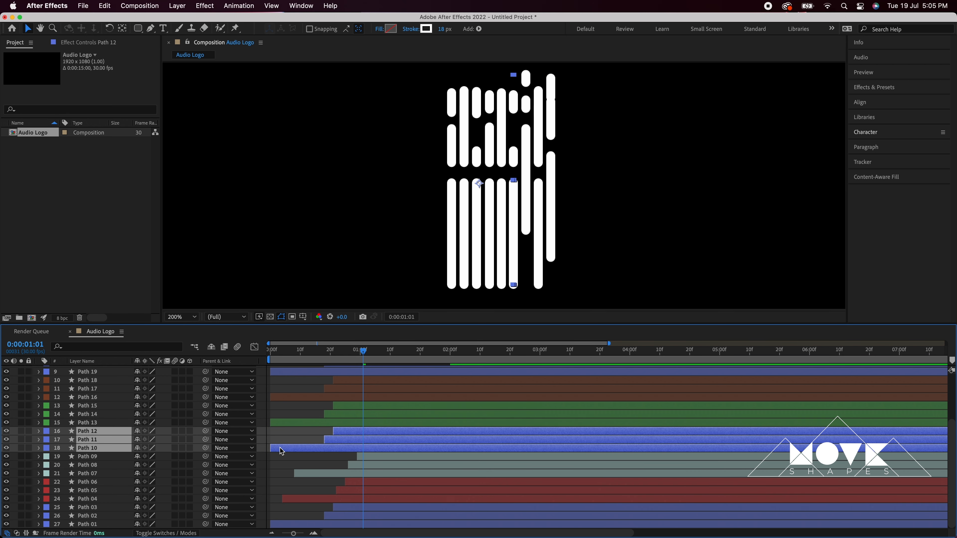
pyautogui.moveTo(283, 450); pyautogui.dragTo(337, 427)
# Shift the green Path 13 to Path 15 layers and the brown Path 16 to Path 18 layers later, each group staggered after the previous one.
pyautogui.click(340, 409)
pyautogui.keyDown('shift'); pyautogui.click(327, 424); pyautogui.keyUp('shift')
pyautogui.scroll(5, 335, 426)
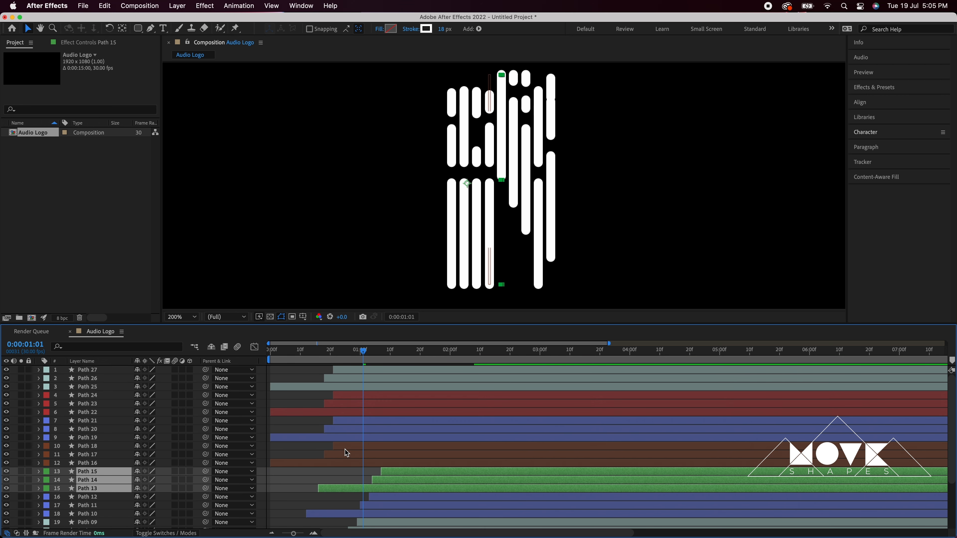
pyautogui.click(344, 447)
pyautogui.keyDown('shift'); pyautogui.click(323, 463); pyautogui.keyUp('shift')
pyautogui.moveTo(292, 467); pyautogui.dragTo(348, 462)
# Stagger the blue Path 19 to Path 21 layers and the red Path 22 to Path 24 layers, each group about four frames after the previous.
pyautogui.click(341, 421)
pyautogui.keyDown('shift'); pyautogui.click(348, 429); pyautogui.keyUp('shift')
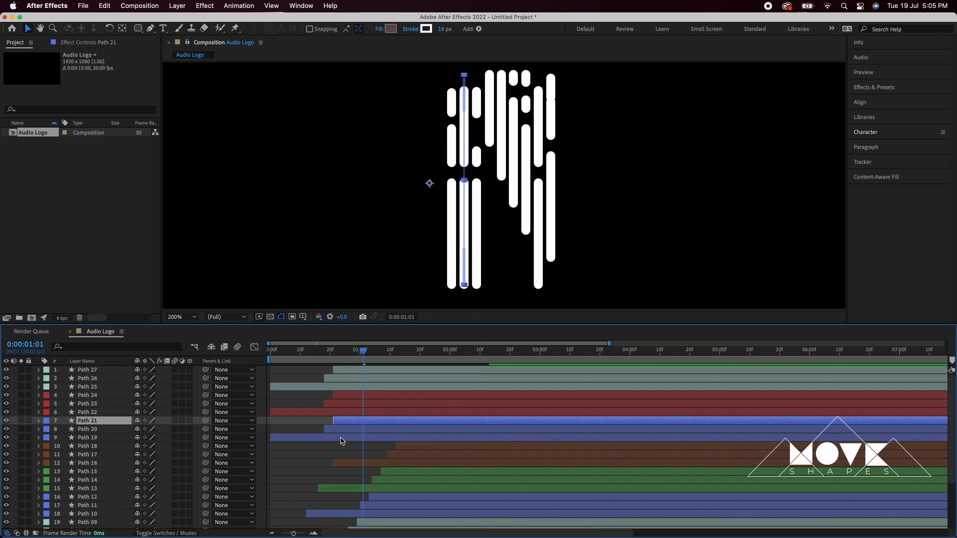
pyautogui.keyDown('shift'); pyautogui.click(305, 438); pyautogui.keyUp('shift')
pyautogui.moveTo(306, 438); pyautogui.dragTo(372, 443)
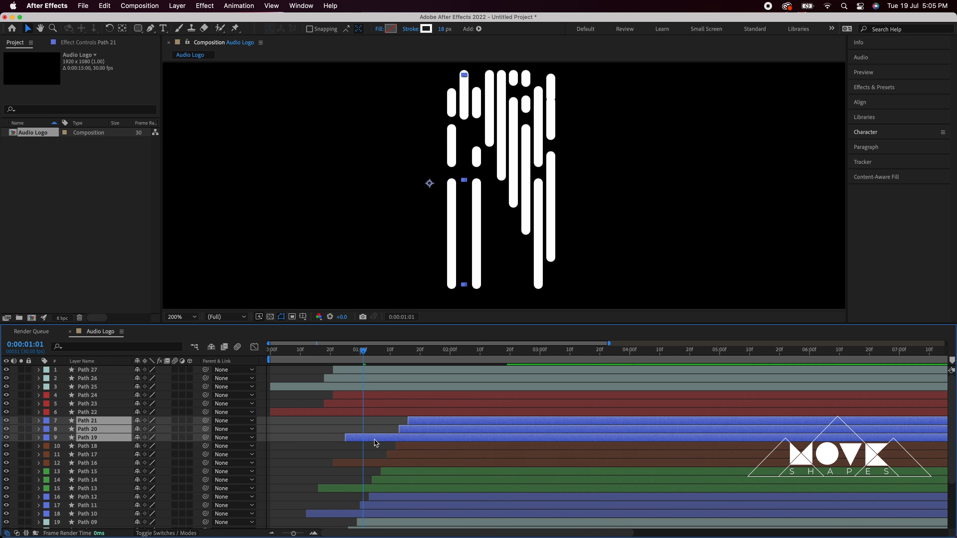
pyautogui.click(345, 396)
pyautogui.keyDown('shift'); pyautogui.click(333, 413); pyautogui.keyUp('shift')
pyautogui.moveTo(332, 414); pyautogui.dragTo(417, 414)
# Shift the aqua Path 25 to Path 27 layers about four frames past the red group and preview the animation from the start.
pyautogui.click(339, 371)
pyautogui.keyDown('shift'); pyautogui.click(339, 391); pyautogui.keyUp('shift')
pyautogui.moveTo(339, 390); pyautogui.dragTo(408, 394)
pyautogui.click(399, 395)
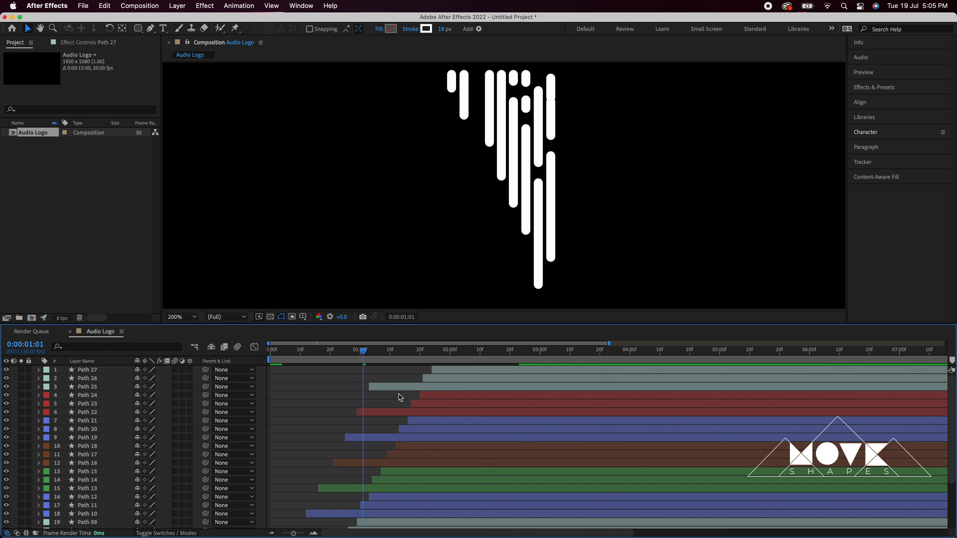
pyautogui.moveTo(363, 352); pyautogui.dragTo(259, 363)
pyautogui.press('space')
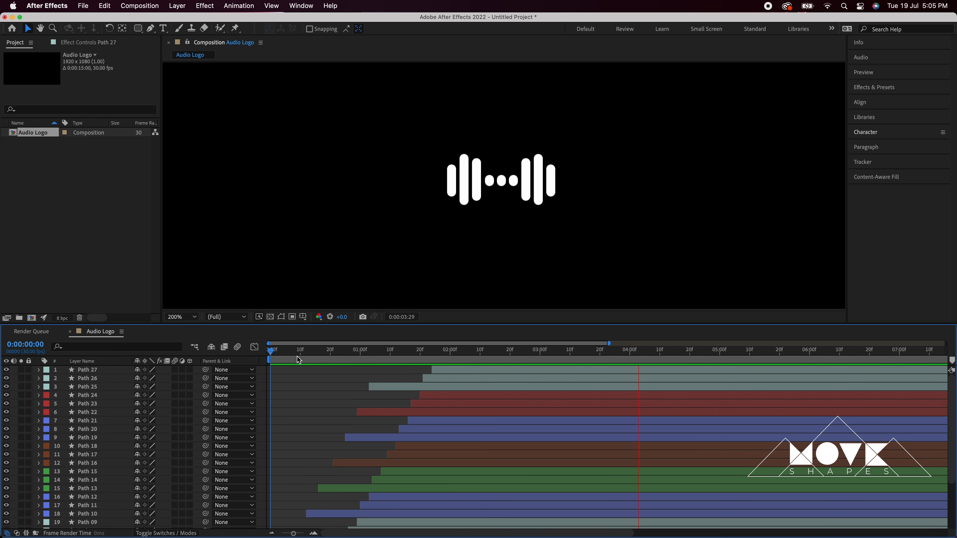
# Move the aqua Path 25 to Path 27 layers below the red Path 22 to Path 24 layers in the stack.
pyautogui.moveTo(331, 353); pyautogui.dragTo(552, 353)
pyautogui.click(439, 371)
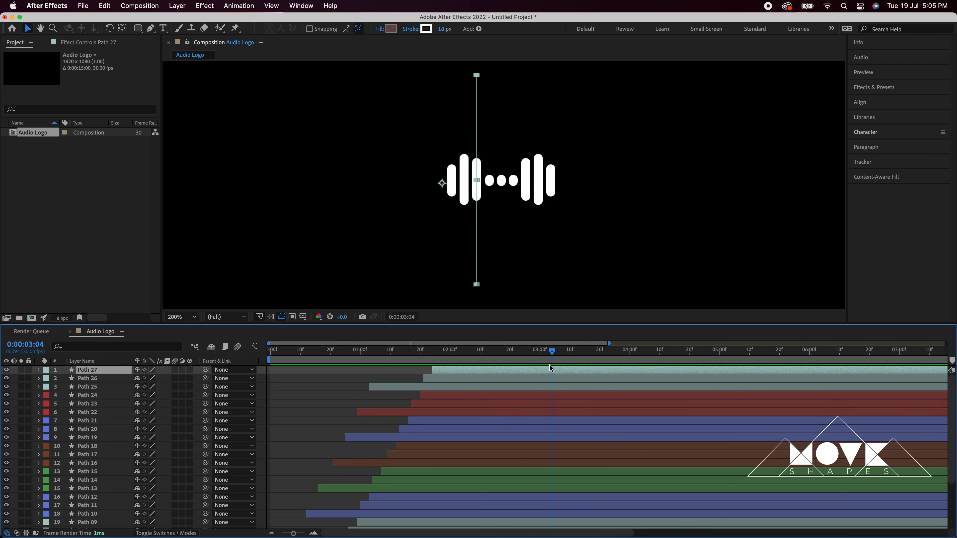
pyautogui.keyDown('shift'); pyautogui.click(444, 388); pyautogui.keyUp('shift')
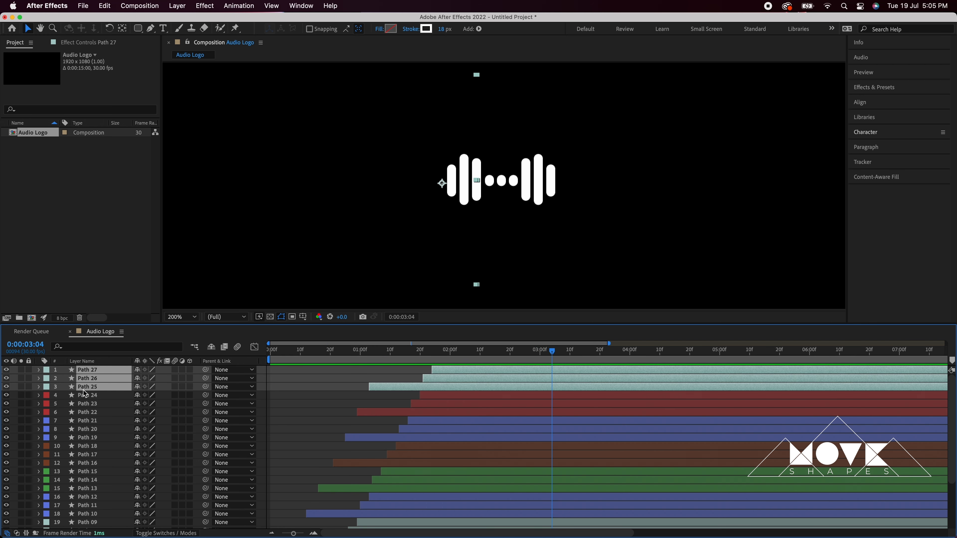
pyautogui.moveTo(77, 387); pyautogui.dragTo(86, 417)
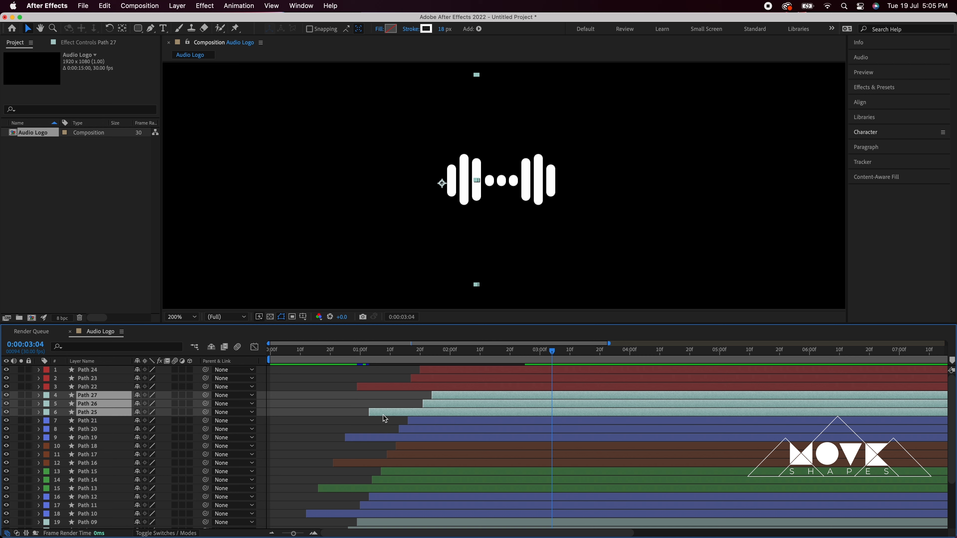
# Restagger Path 25 to Path 27 about four frames after the blue group and Path 22 to Path 24 about three frames after those, and preview.
pyautogui.moveTo(385, 415); pyautogui.dragTo(360, 417)
pyautogui.click(396, 388)
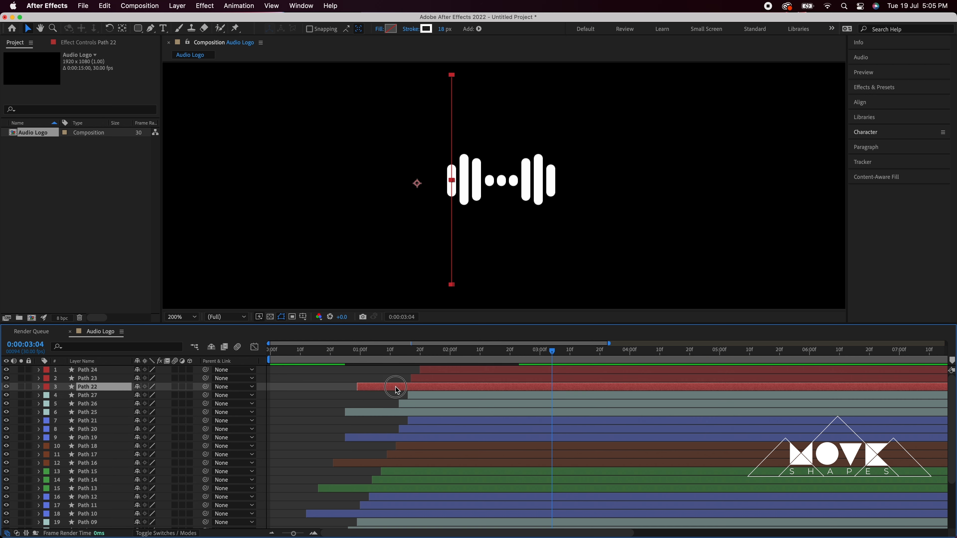
pyautogui.keyDown('shift'); pyautogui.click(429, 373); pyautogui.keyUp('shift')
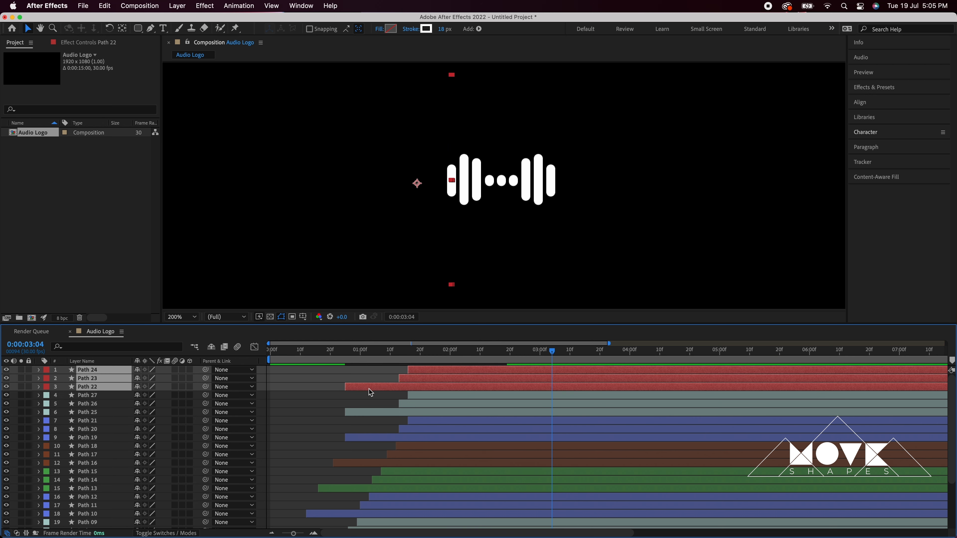
pyautogui.moveTo(372, 391)
pyautogui.mouseDown()
pyautogui.moveTo(391, 392)
pyautogui.moveTo(366, 389)
pyautogui.mouseUp()
pyautogui.keyDown('shift'); pyautogui.click(409, 412); pyautogui.keyUp('shift')
pyautogui.moveTo(405, 416); pyautogui.dragTo(417, 417)
pyautogui.click(372, 396)
pyautogui.moveTo(342, 358); pyautogui.dragTo(250, 364)
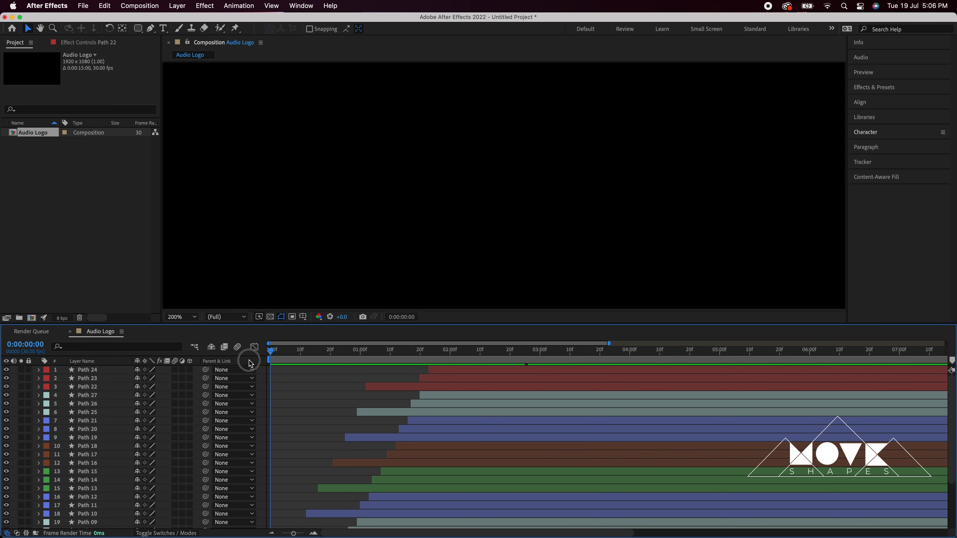
pyautogui.press('space')
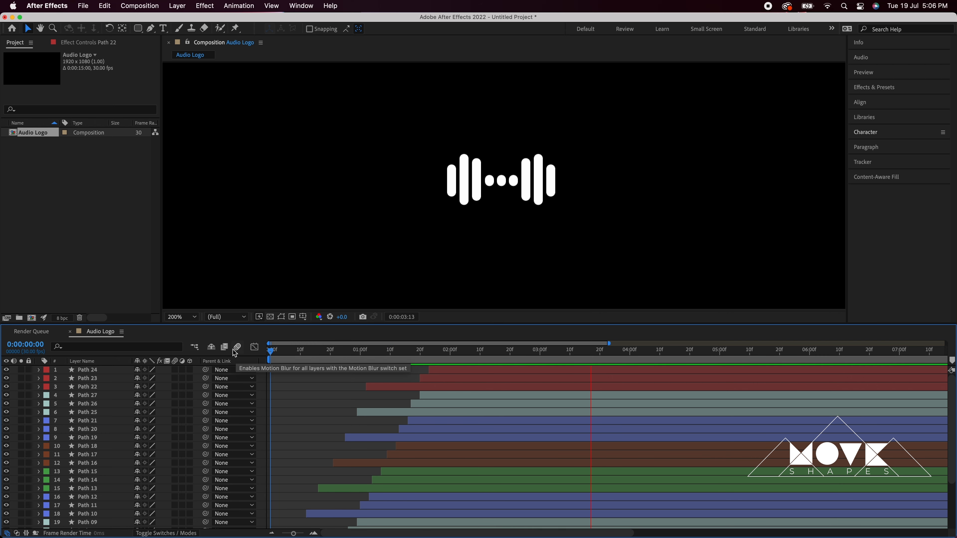
# Draw a rounded rectangle about 150 by 164 px at 0:00:02:29, spanning the two tallest lines and rising above the dots.
pyautogui.moveTo(361, 379); pyautogui.dragTo(537, 383)
pyautogui.scroll(-1, 533, 382)
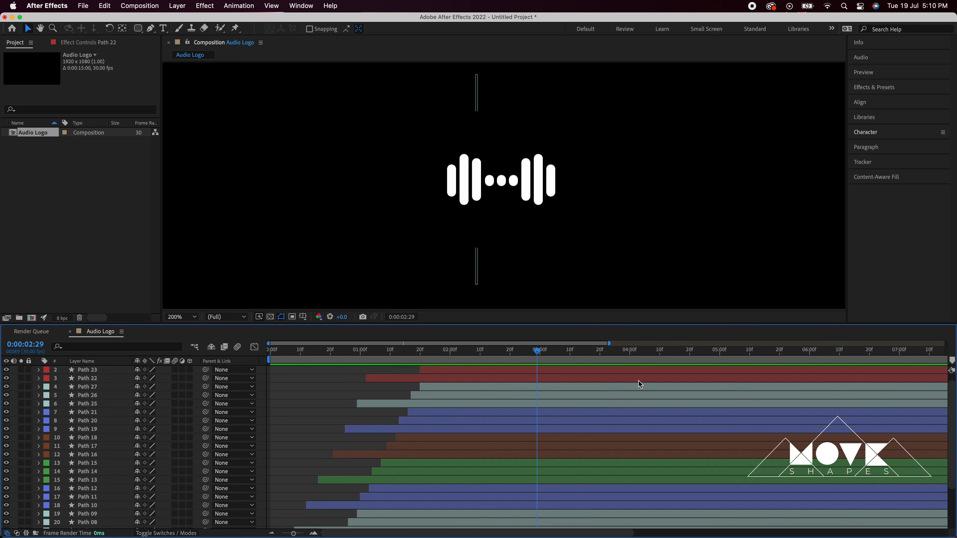
pyautogui.moveTo(139, 33); pyautogui.dragTo(192, 42)
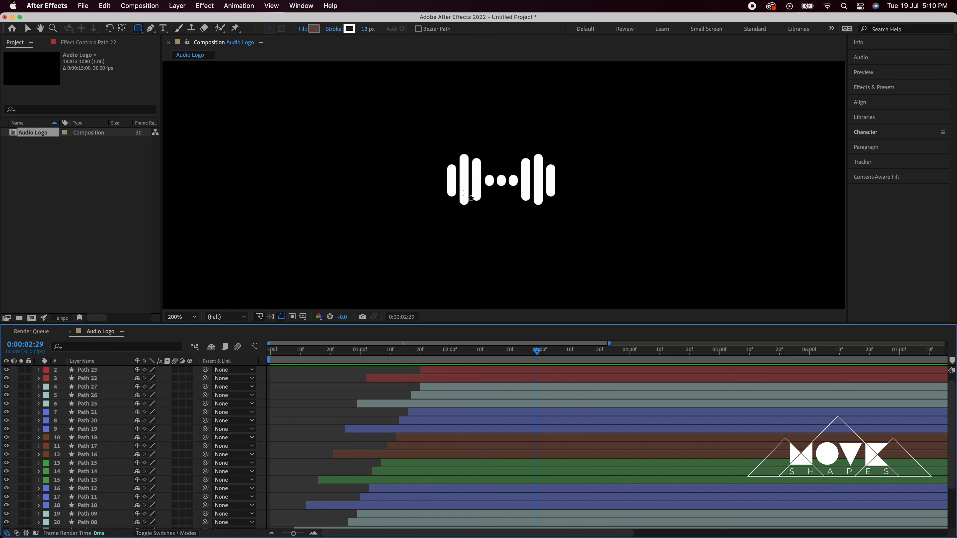
pyautogui.moveTo(464, 193); pyautogui.dragTo(538, 112)
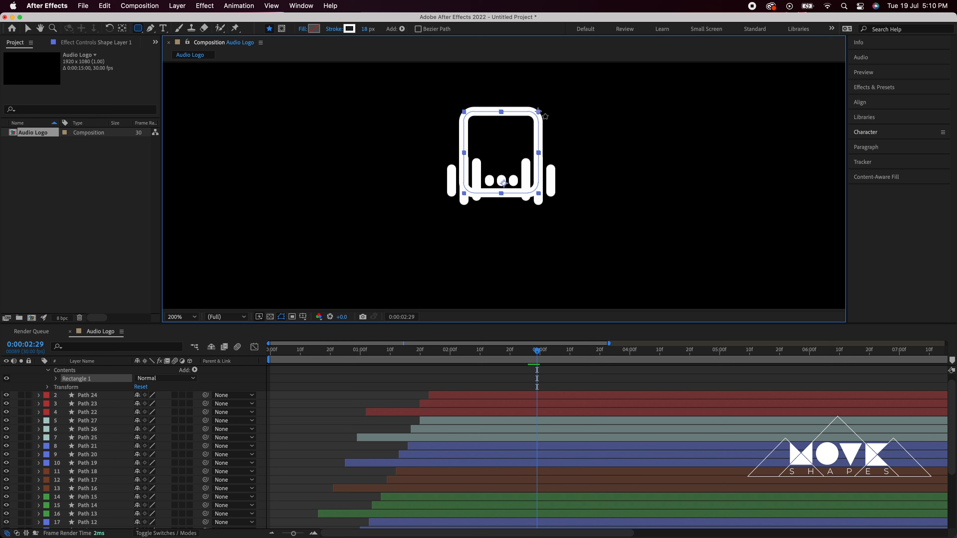
pyautogui.press('v')
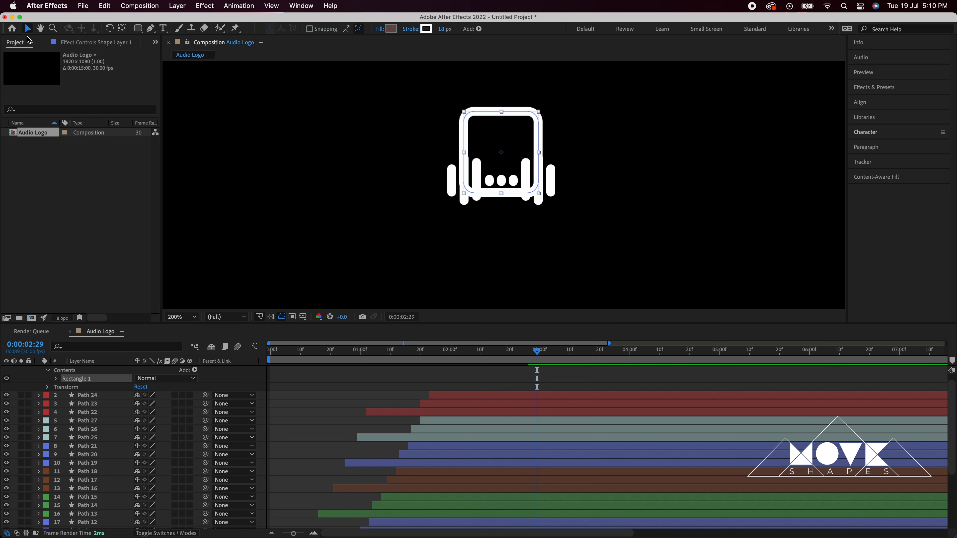
# Rename the new rectangle shape layer as Head Band.
pyautogui.scroll(1, 48, 378)
pyautogui.click(40, 371)
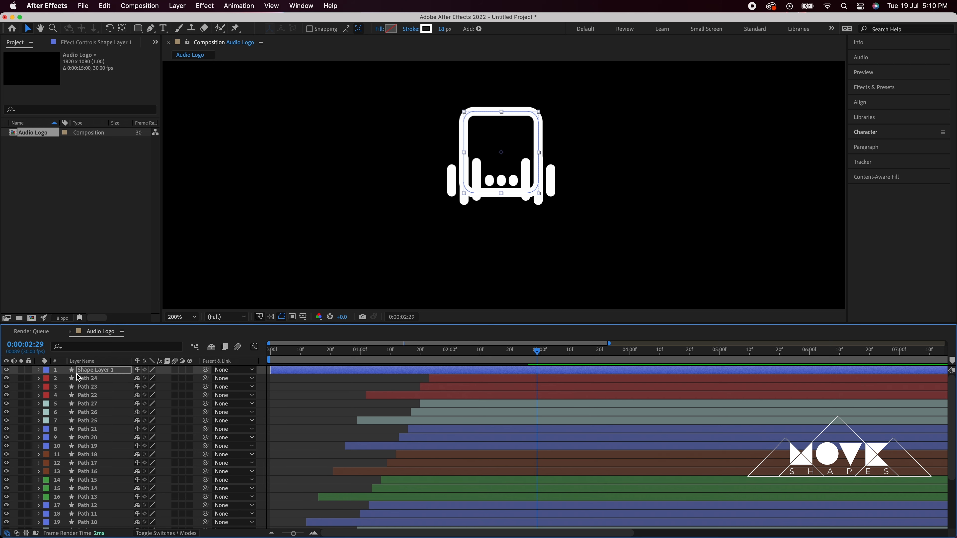
pyautogui.rightClick(88, 371)
pyautogui.click(127, 506)
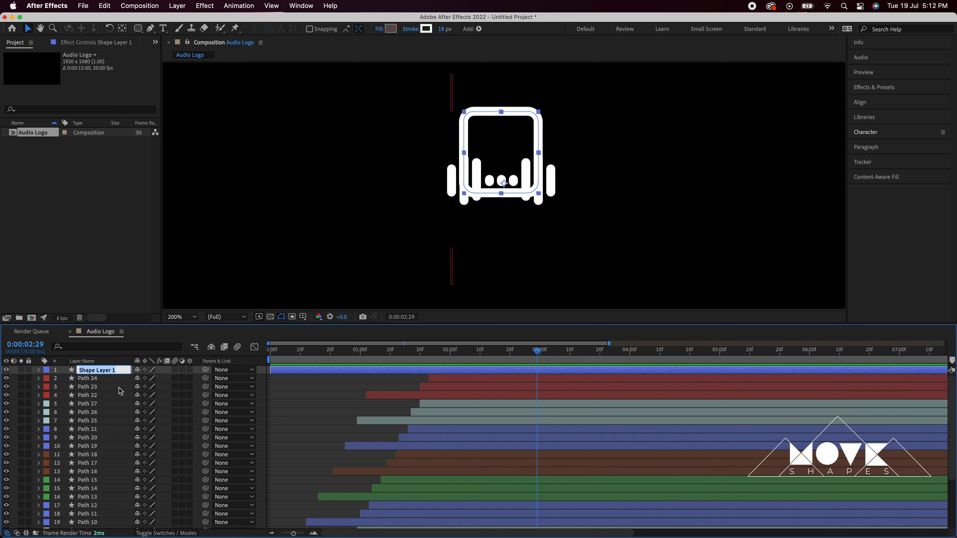
pyautogui.write('Head Band')
pyautogui.press('Return')
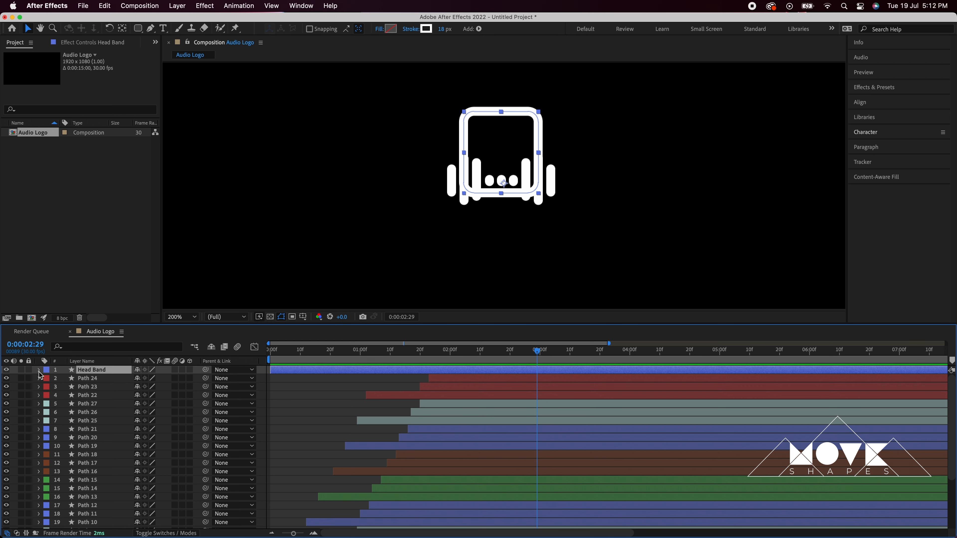
# Set the roundness of the Head Band rectangle path to 80.
pyautogui.click(39, 370)
pyautogui.click(56, 387)
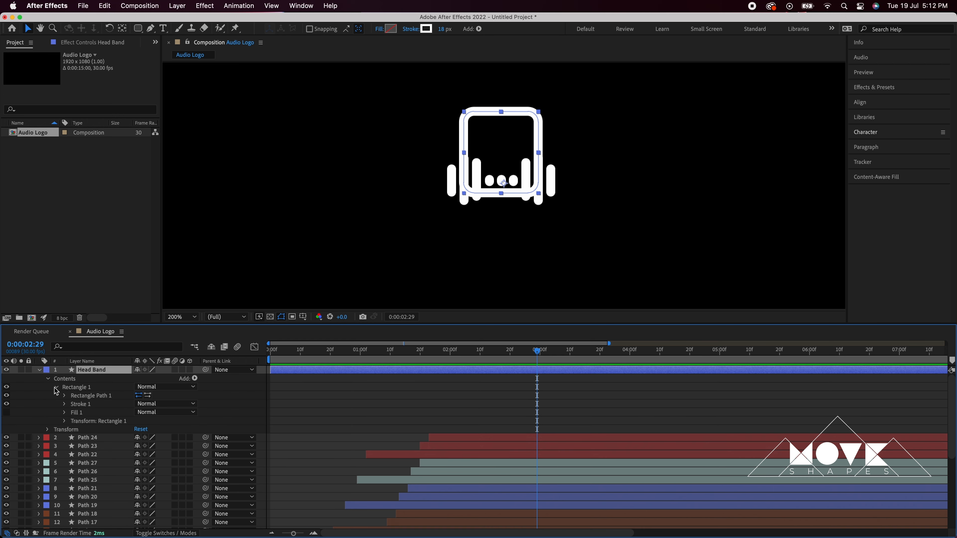
pyautogui.click(64, 396)
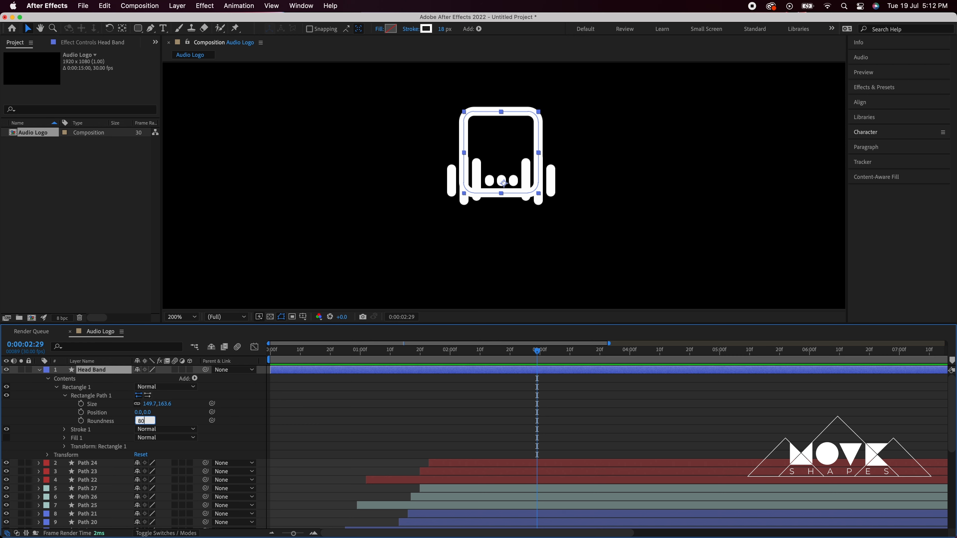
pyautogui.press('Return')
pyautogui.click(314, 417)
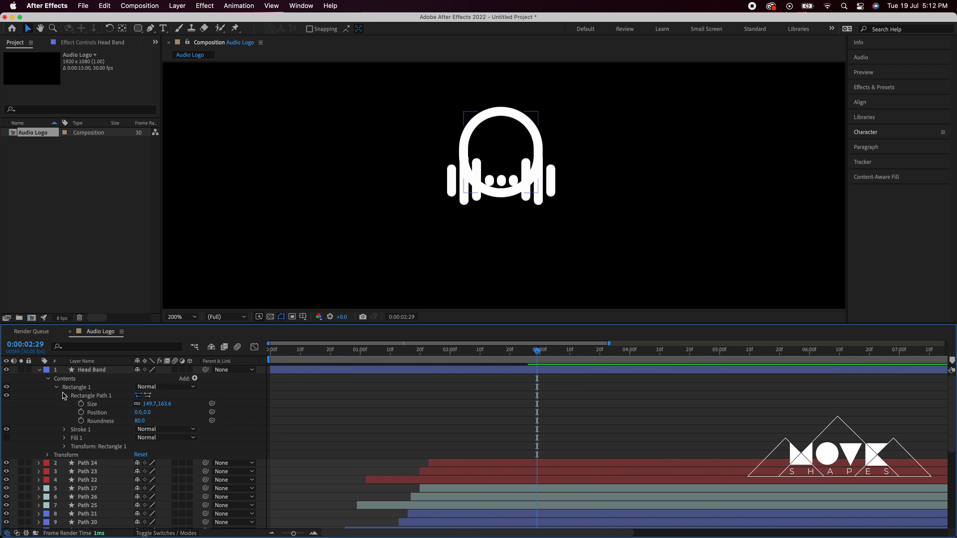
# Add Trim Paths to the Head Band layer and reveal its settings.
pyautogui.click(56, 387)
pyautogui.click(194, 378)
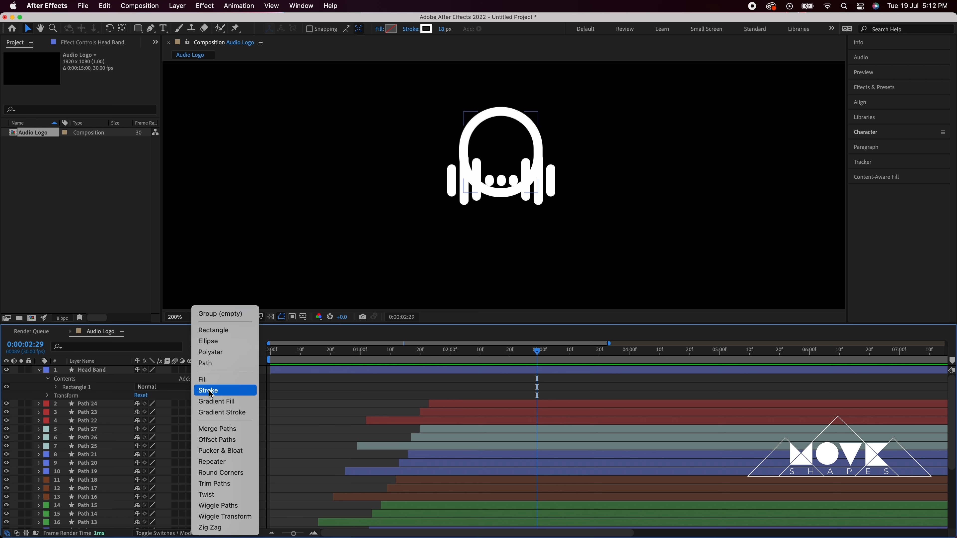
pyautogui.click(212, 484)
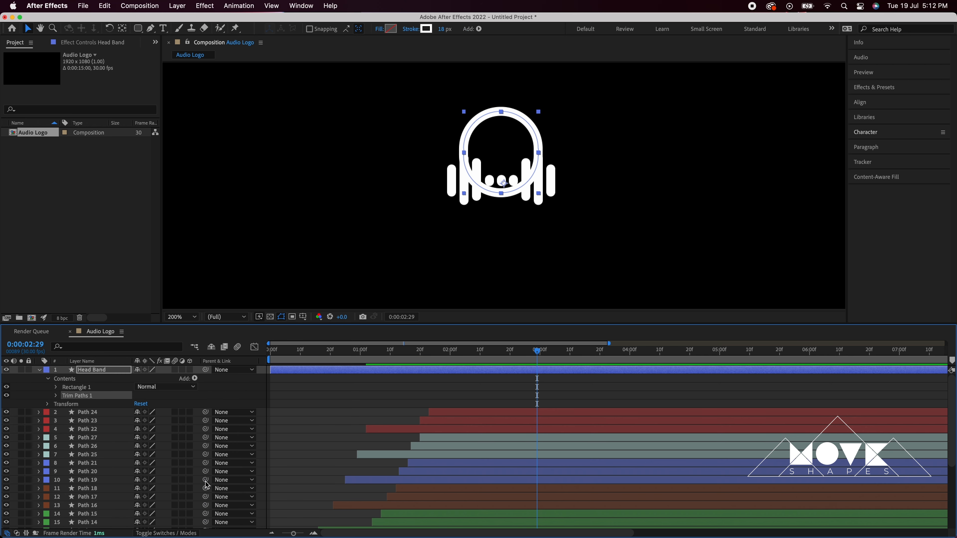
pyautogui.click(56, 396)
# Move the Head Band layer's start to 0:00:02:29 and set its Trim Paths Start to 53%.
pyautogui.moveTo(277, 371); pyautogui.dragTo(541, 409)
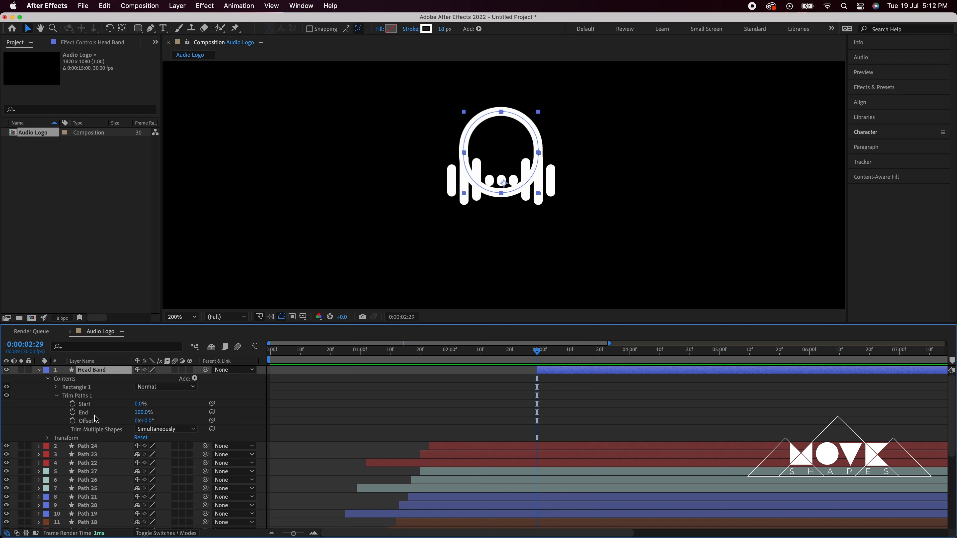
pyautogui.moveTo(140, 405); pyautogui.dragTo(169, 407)
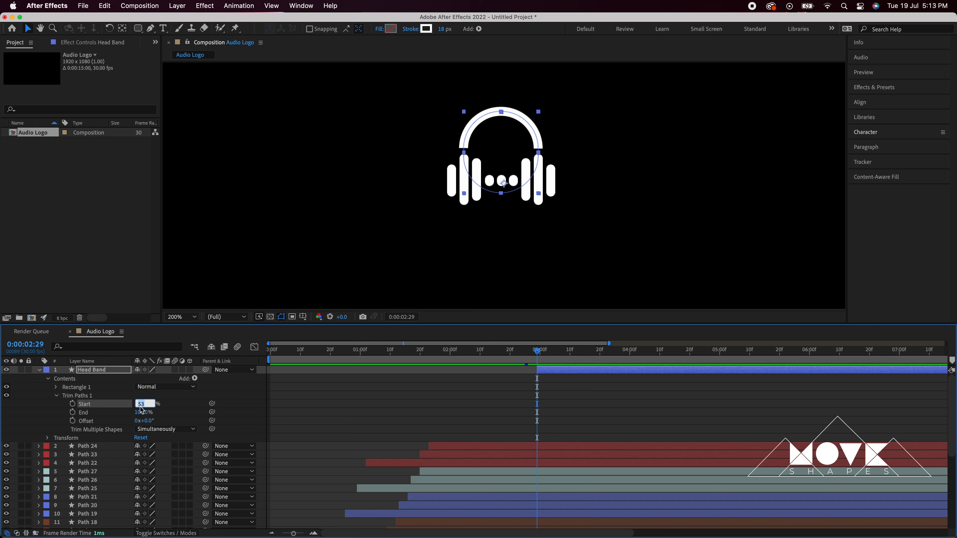
pyautogui.click(467, 410)
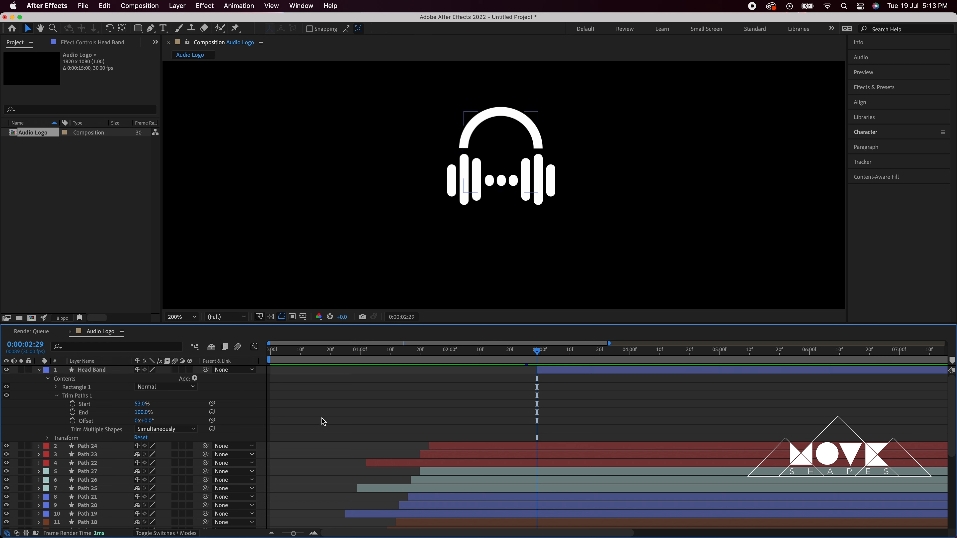
# Keyframe the Head Band's Trim Paths Start at 53% at 0:00:04:00 and animate End from 53% at 0:00:02:29 to 100%, then preview it.
pyautogui.moveTo(535, 351)
pyautogui.mouseDown()
pyautogui.moveTo(630, 356)
pyautogui.moveTo(537, 355)
pyautogui.mouseUp()
pyautogui.click(72, 404)
pyautogui.click(72, 413)
pyautogui.click(551, 383)
pyautogui.moveTo(140, 407); pyautogui.dragTo(120, 413)
pyautogui.press('super+z')
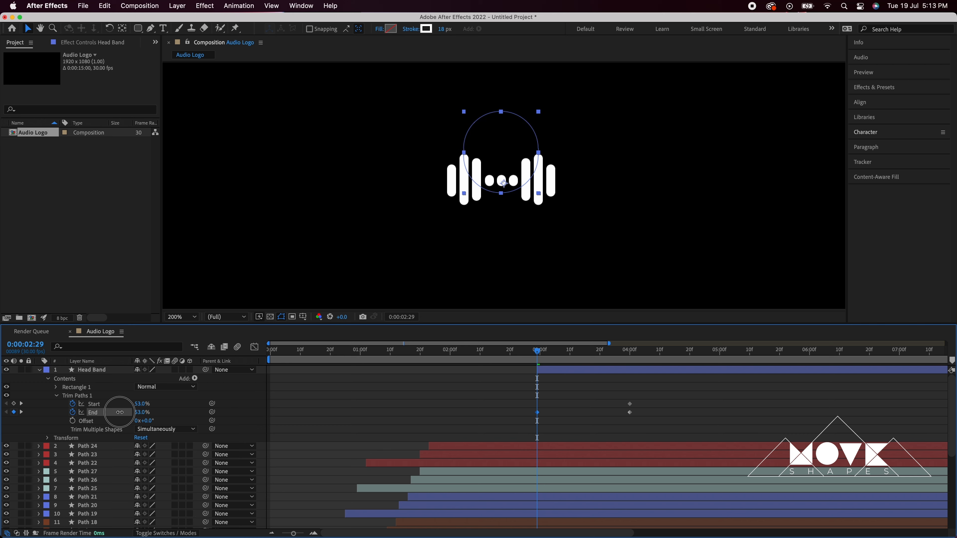
pyautogui.press('space')
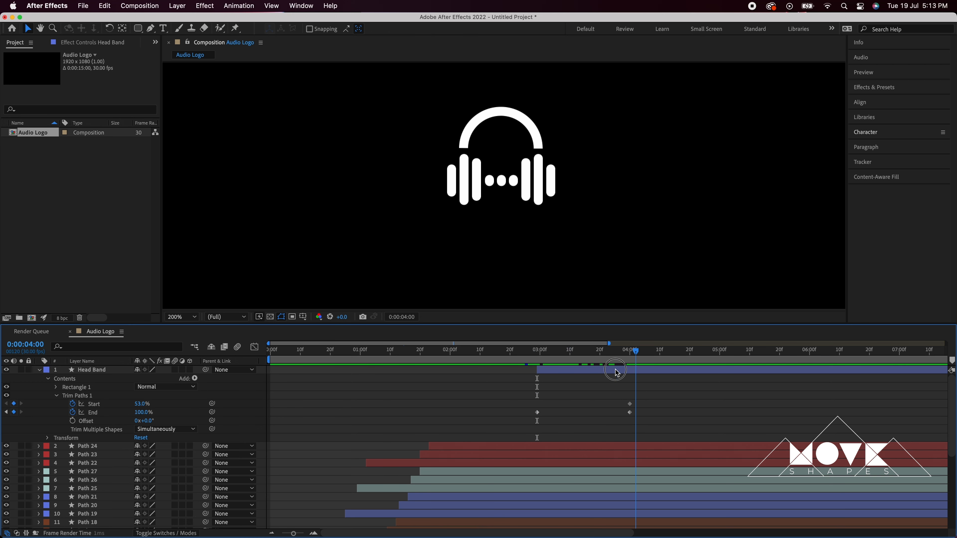
# Set the Head Band rectangle's stroke to Round Cap line ends and Round Join corners.
pyautogui.click(632, 376)
pyautogui.hscroll(2, 603, 385)
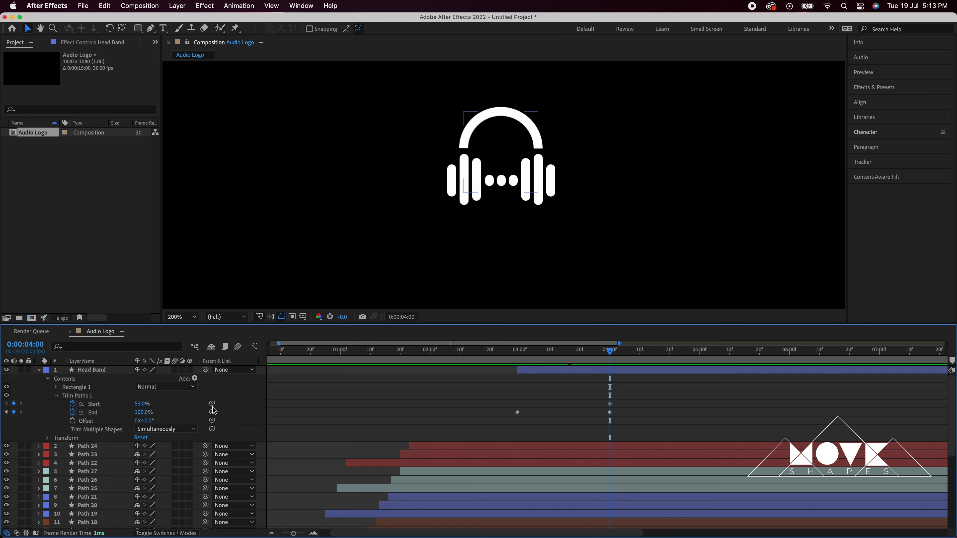
pyautogui.click(55, 395)
pyautogui.click(55, 387)
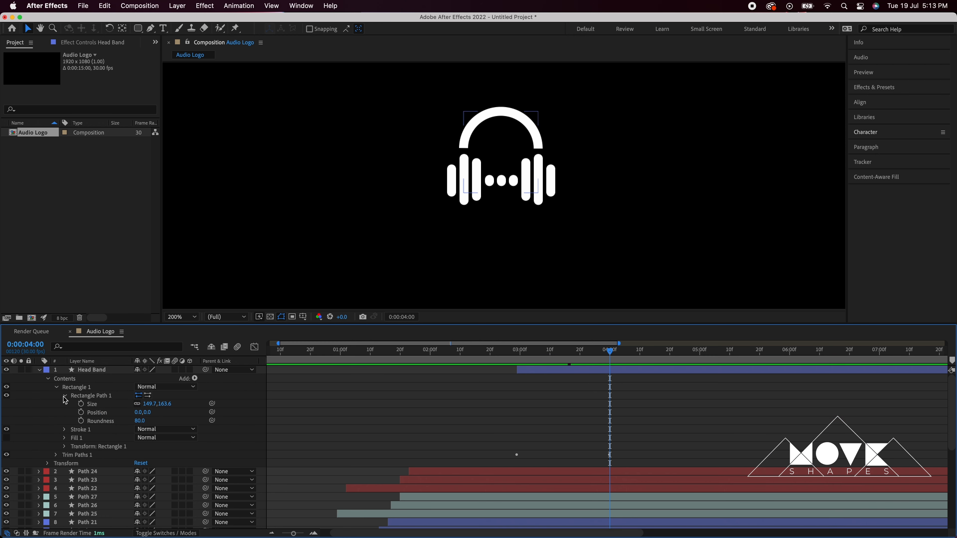
pyautogui.click(64, 396)
pyautogui.click(64, 404)
pyautogui.click(162, 447)
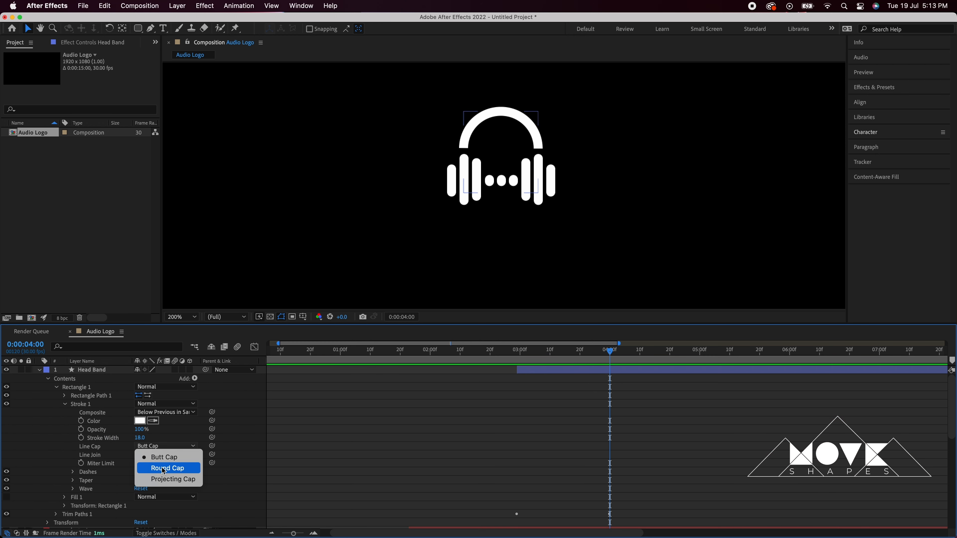
pyautogui.click(164, 468)
pyautogui.click(163, 455)
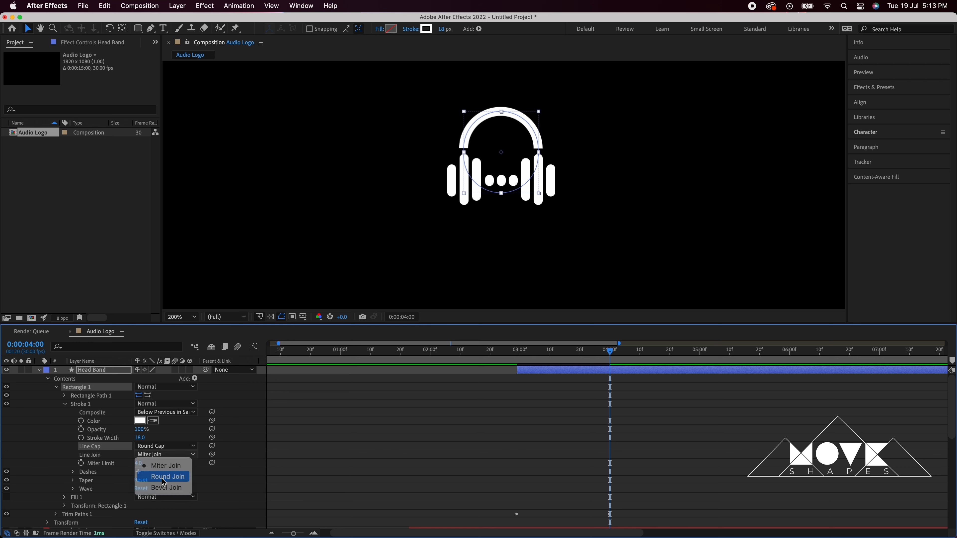
pyautogui.click(163, 478)
pyautogui.click(460, 439)
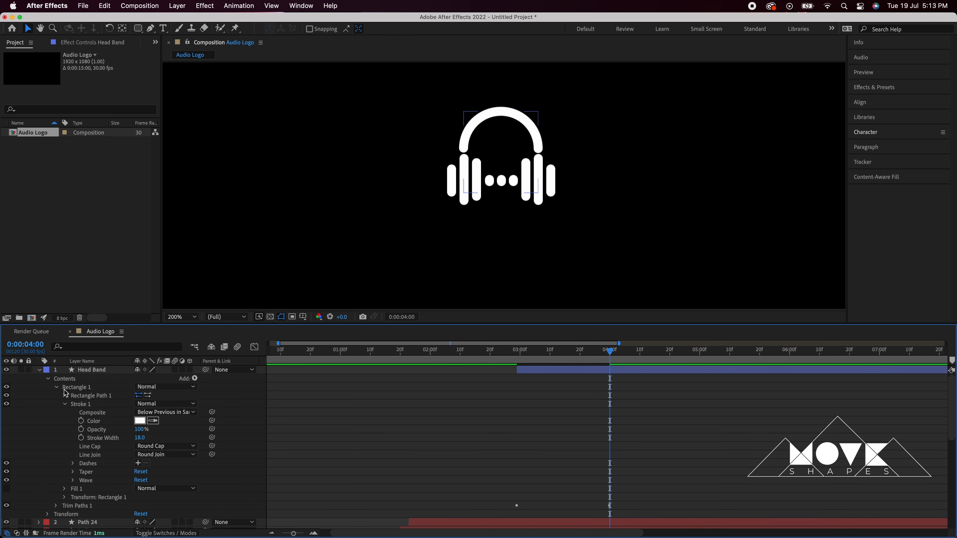
# Collapse the Head Band layer and nudge it slightly upward, away from the vertical bars.
pyautogui.click(40, 371)
pyautogui.click(97, 371)
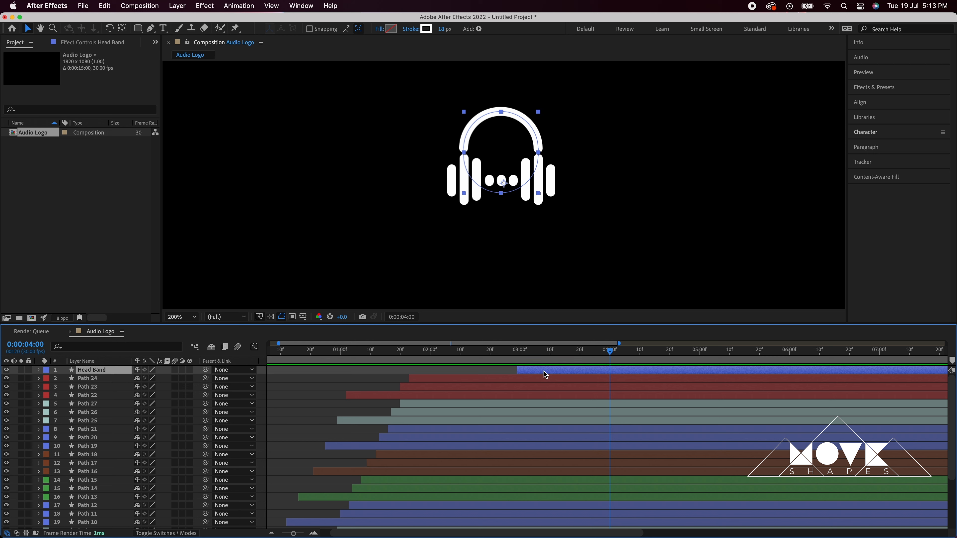
pyautogui.press('Return')
pyautogui.click(647, 145)
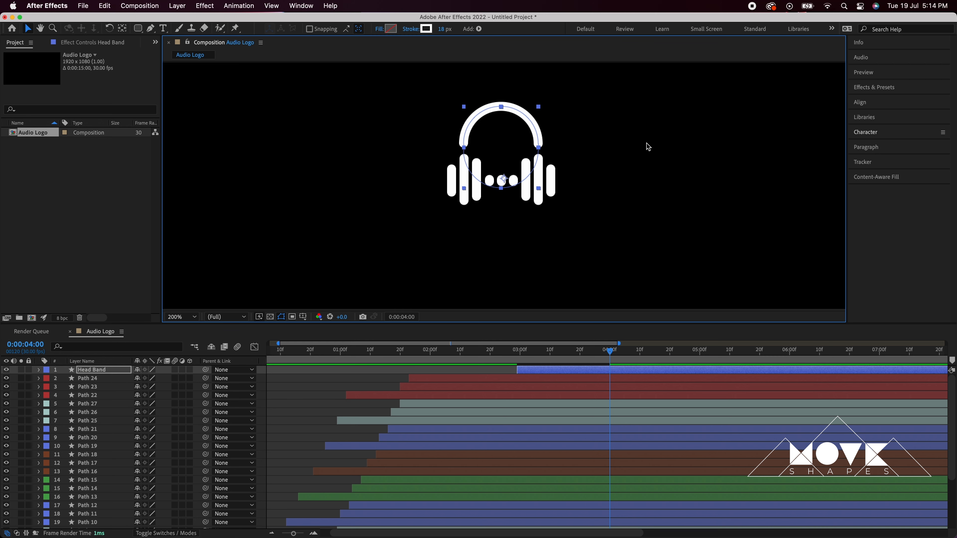
# Duplicate the Head Band layer and rename the copy as Head Cup.
pyautogui.click(538, 371)
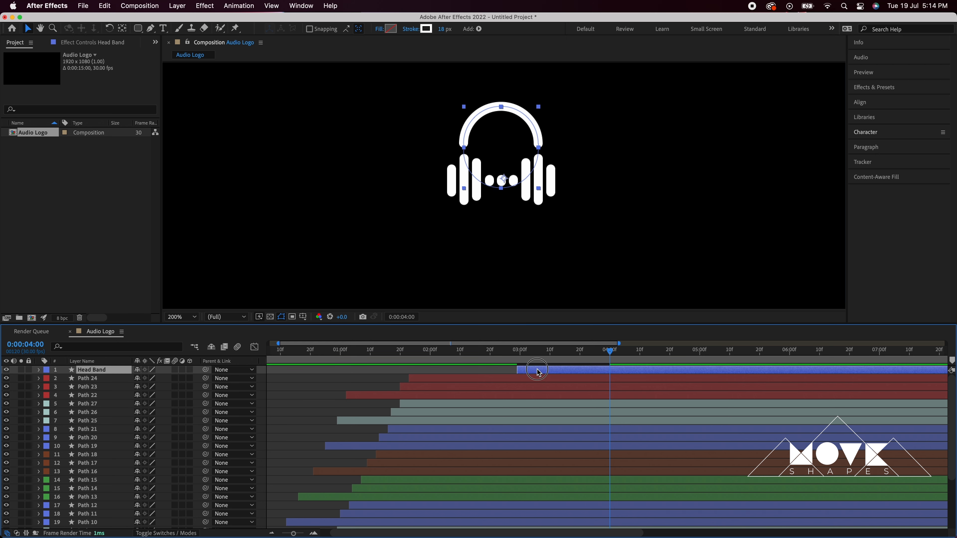
pyautogui.click(104, 6)
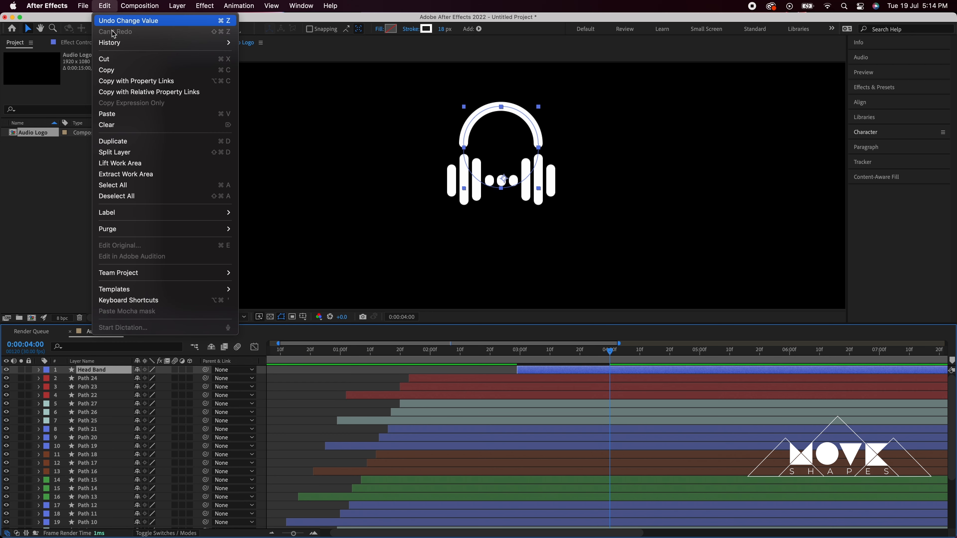
pyautogui.click(124, 141)
pyautogui.rightClick(105, 375)
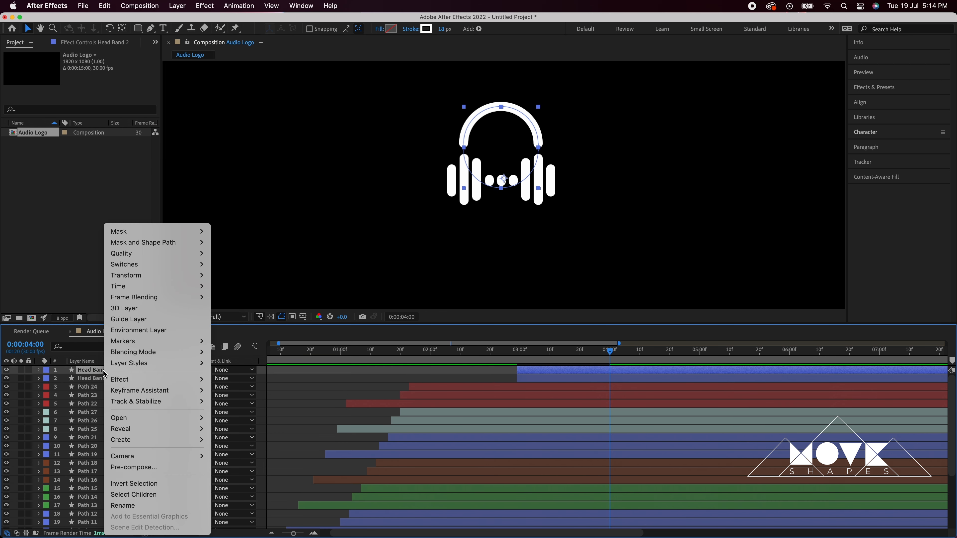
pyautogui.click(151, 504)
pyautogui.click(98, 371)
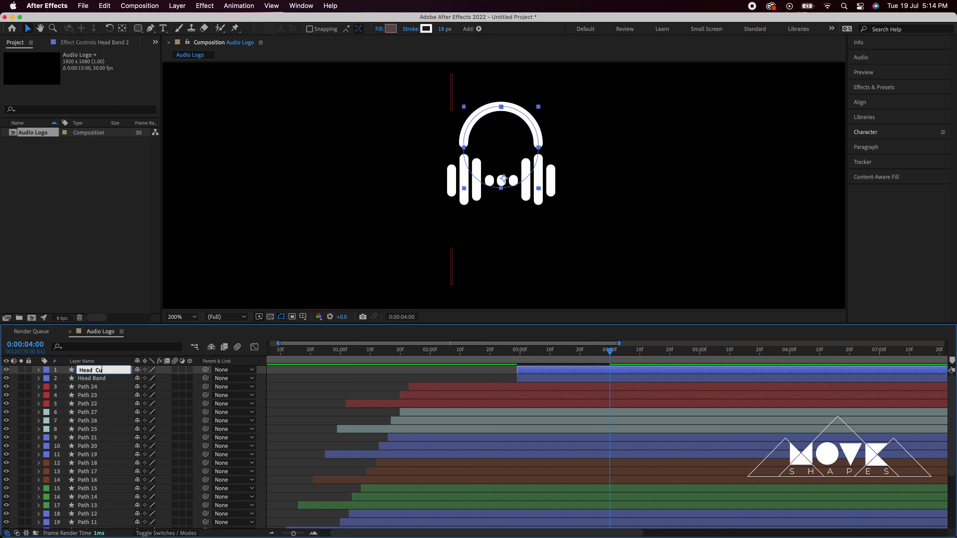
pyautogui.press('Return')
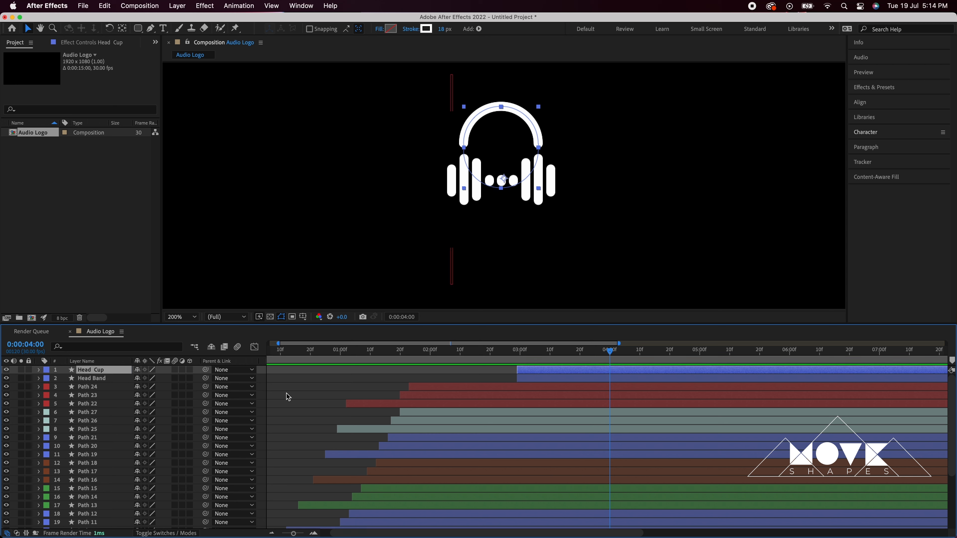
# Set the Head Cup's rectangle path size to 95.7 by 163.6 and its position to 0.0, 25.0.
pyautogui.click(39, 370)
pyautogui.click(47, 379)
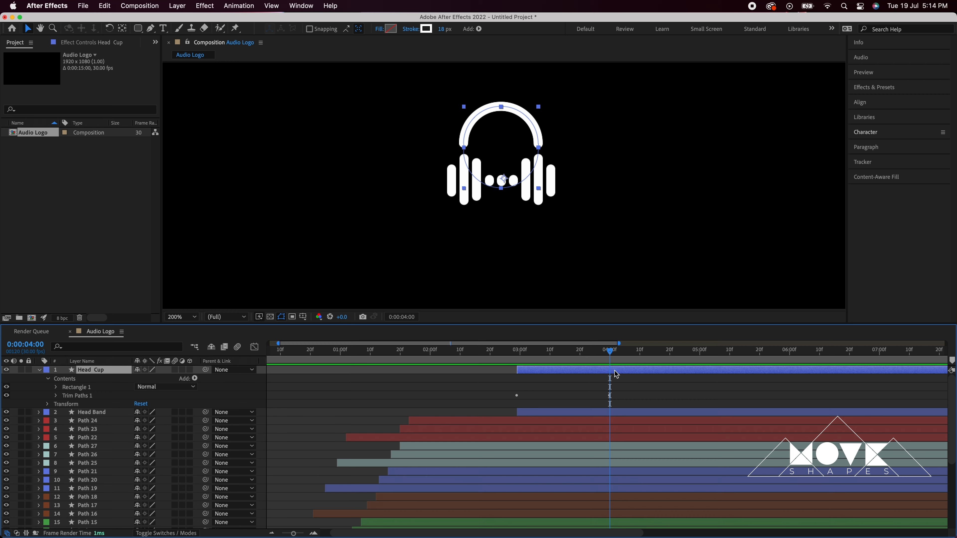
pyautogui.press('u')
pyautogui.click(518, 358)
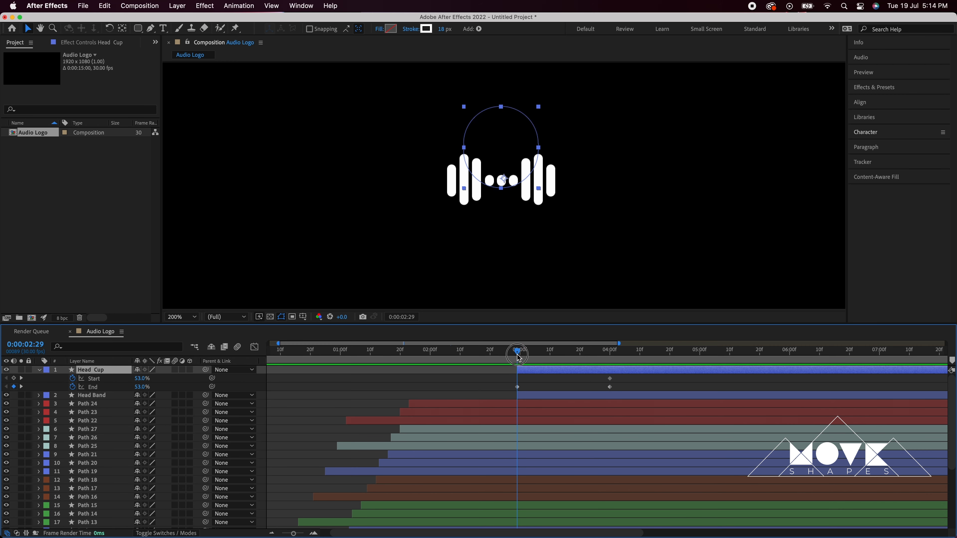
pyautogui.moveTo(518, 357); pyautogui.dragTo(613, 362)
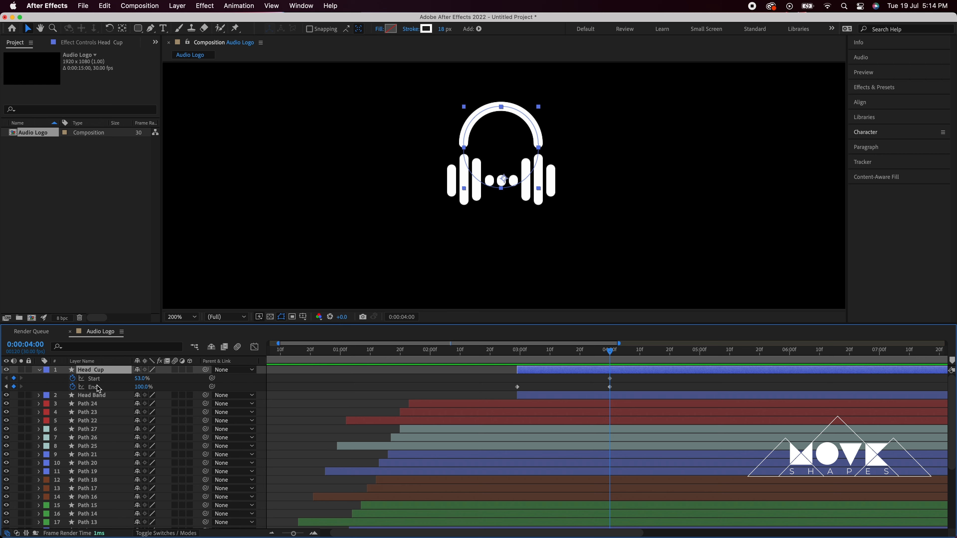
pyautogui.click(40, 370)
pyautogui.click(39, 370)
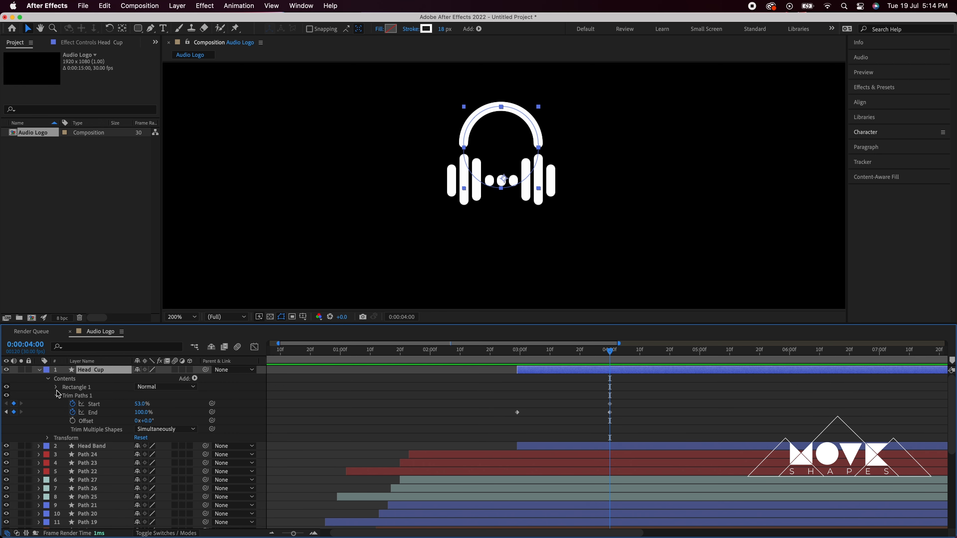
pyautogui.click(56, 396)
pyautogui.click(56, 387)
pyautogui.click(65, 395)
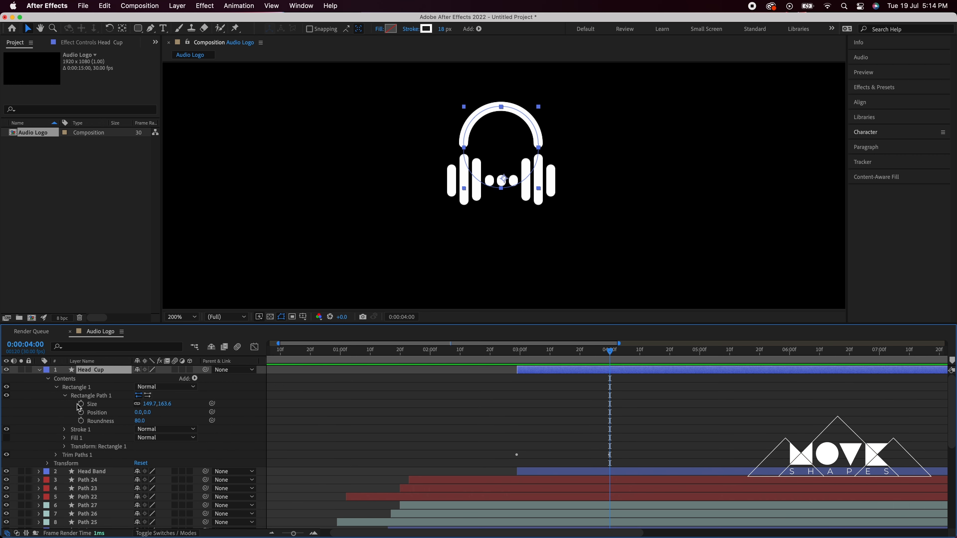
pyautogui.moveTo(154, 409)
pyautogui.mouseDown()
pyautogui.moveTo(125, 405)
pyautogui.moveTo(169, 414)
pyautogui.mouseUp()
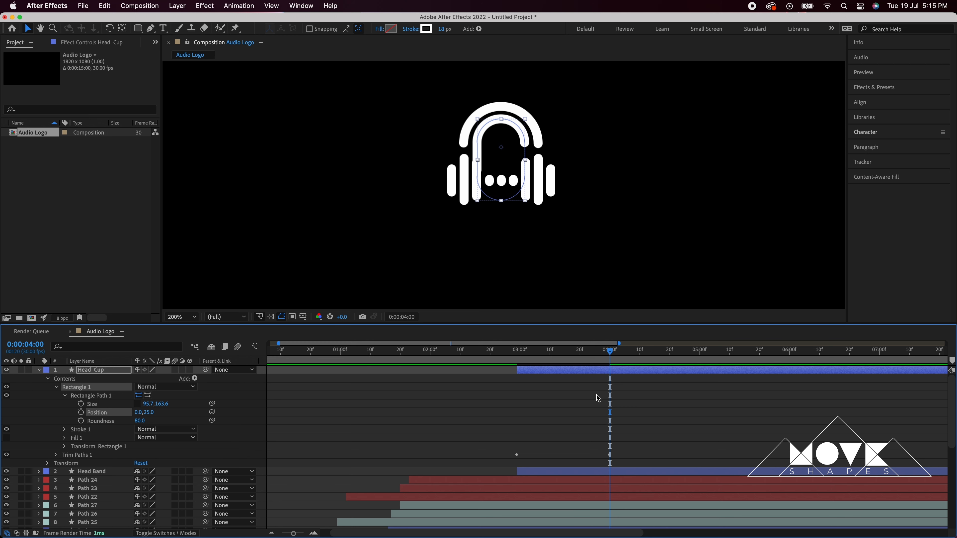
# Set the Head Cup's Trim Paths Start to 75% and End to 91% at 0:00:04:00.
pyautogui.click(57, 388)
pyautogui.click(48, 379)
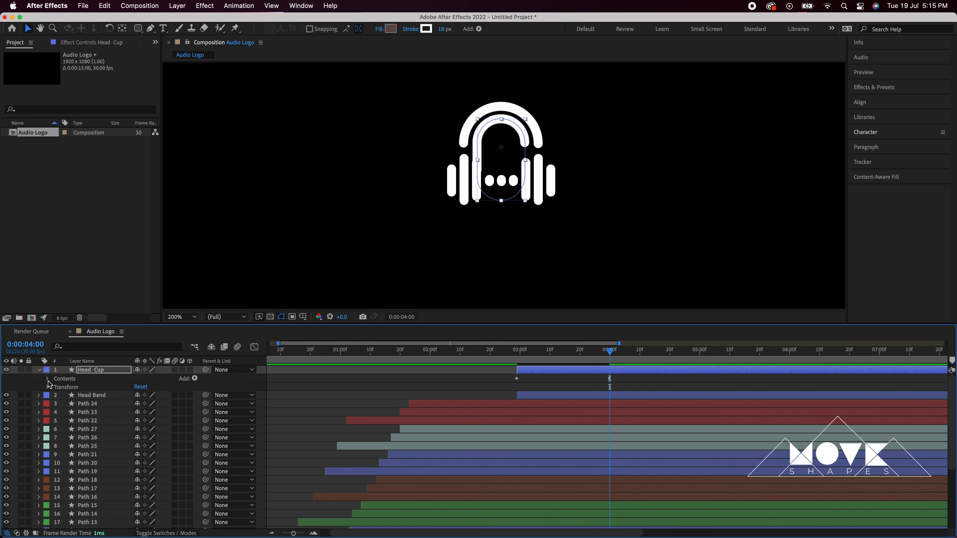
pyautogui.click(48, 379)
pyautogui.click(56, 396)
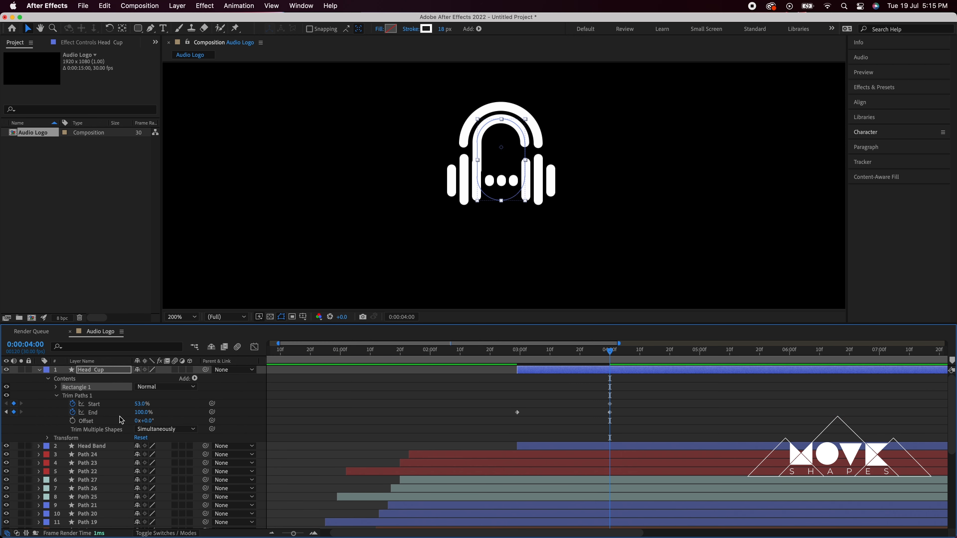
pyautogui.moveTo(142, 415)
pyautogui.mouseDown()
pyautogui.moveTo(140, 404)
pyautogui.moveTo(150, 403)
pyautogui.mouseUp()
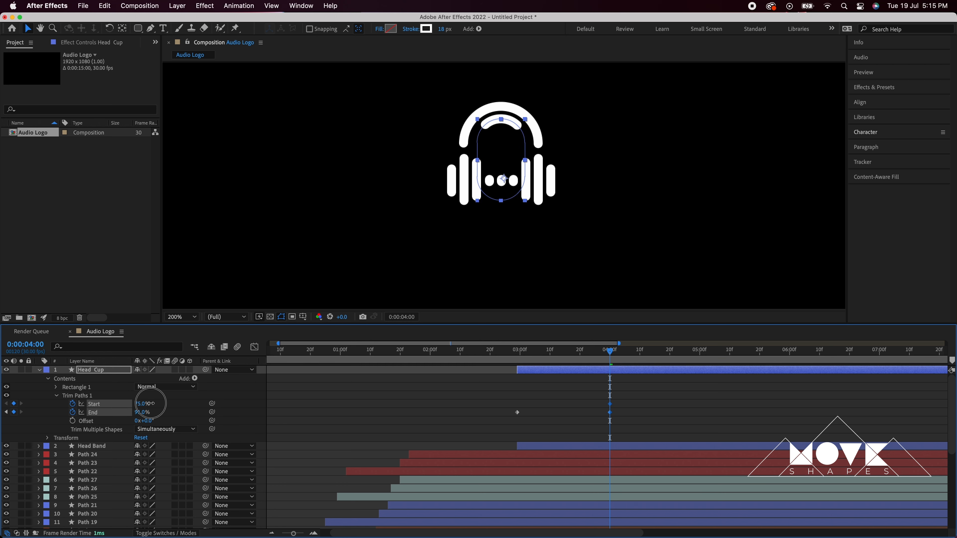
pyautogui.click(622, 389)
# Set the Head Cup's Trim Paths Start to 53% at 0:00:02:29 and check the motion up to 0:00:04:02.
pyautogui.moveTo(609, 350); pyautogui.dragTo(498, 362)
pyautogui.click(143, 404)
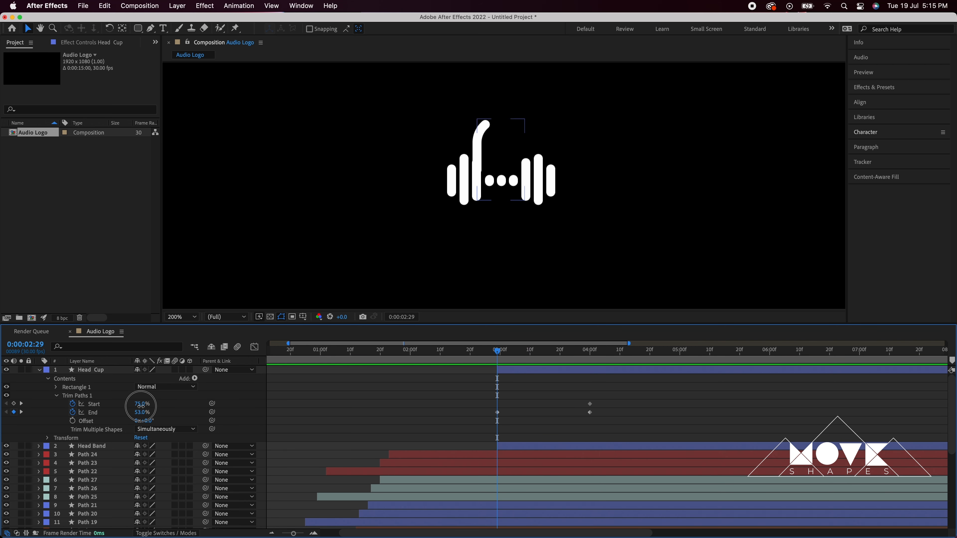
pyautogui.press('Return')
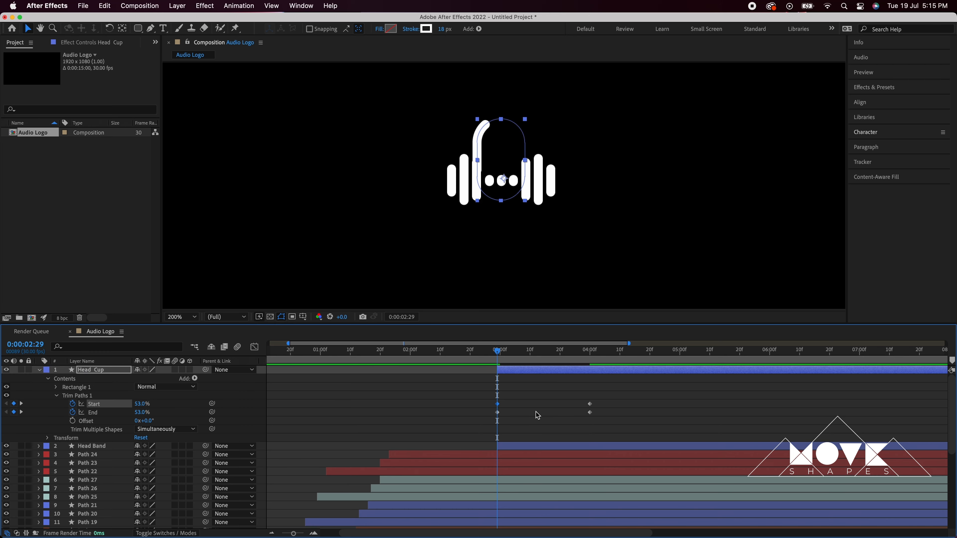
pyautogui.moveTo(498, 358)
pyautogui.mouseDown()
pyautogui.moveTo(605, 360)
pyautogui.moveTo(490, 363)
pyautogui.moveTo(596, 372)
pyautogui.mouseUp()
# Flip the Head Cup layer horizontally.
pyautogui.click(578, 373)
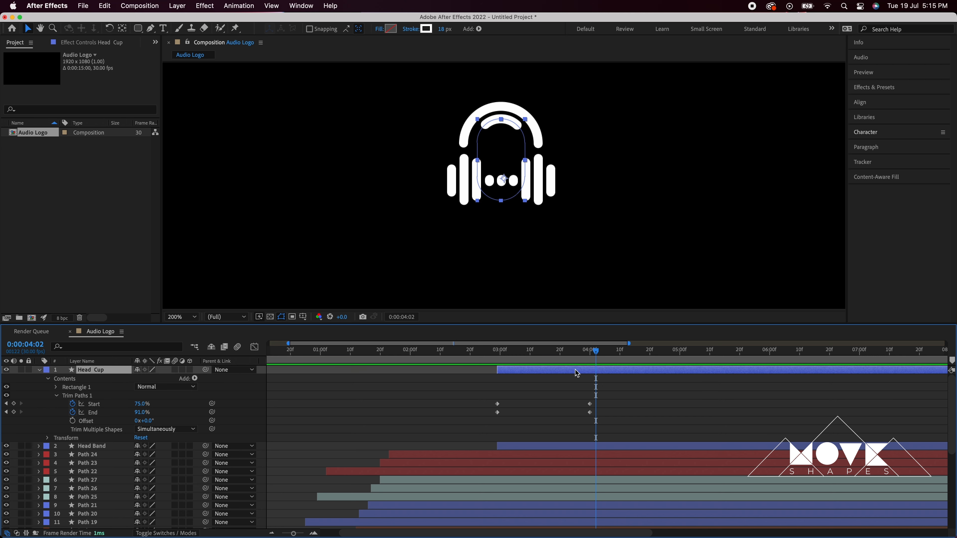
pyautogui.rightClick(577, 373)
pyautogui.moveTo(603, 275)
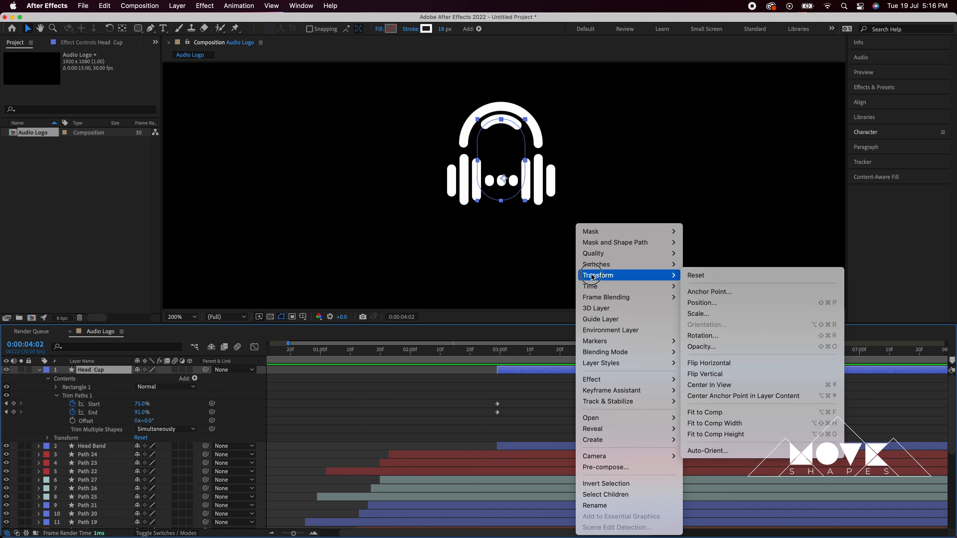
pyautogui.click(720, 362)
pyautogui.click(627, 391)
pyautogui.click(597, 376)
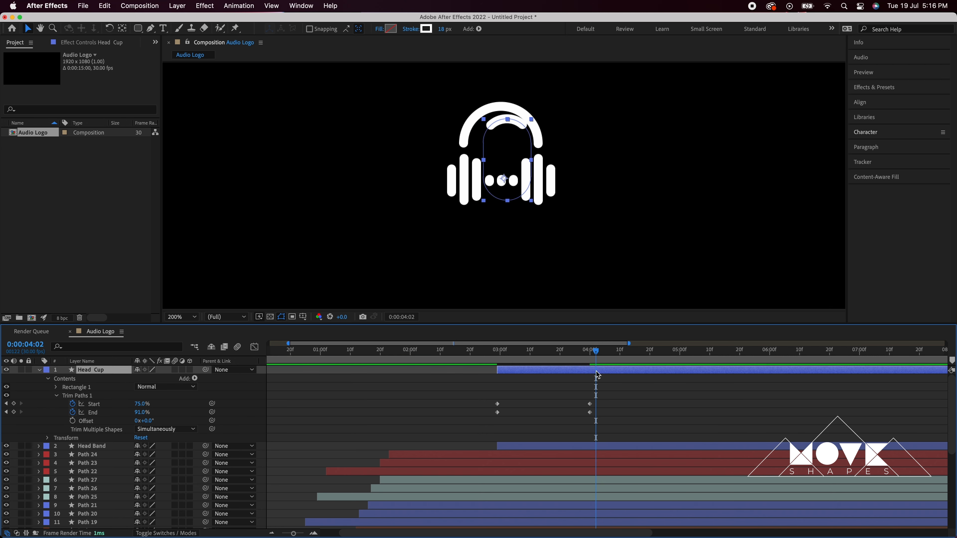
# Collapse the Head Cup layer and nudge it left until its arc is centred under the head band.
pyautogui.click(56, 395)
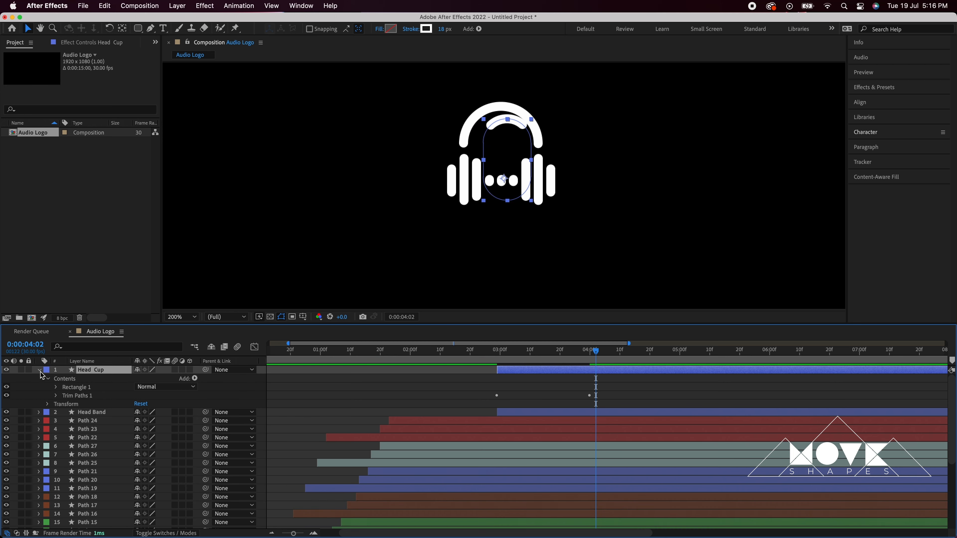
pyautogui.click(39, 370)
pyautogui.hotkey('shift', 'Left')
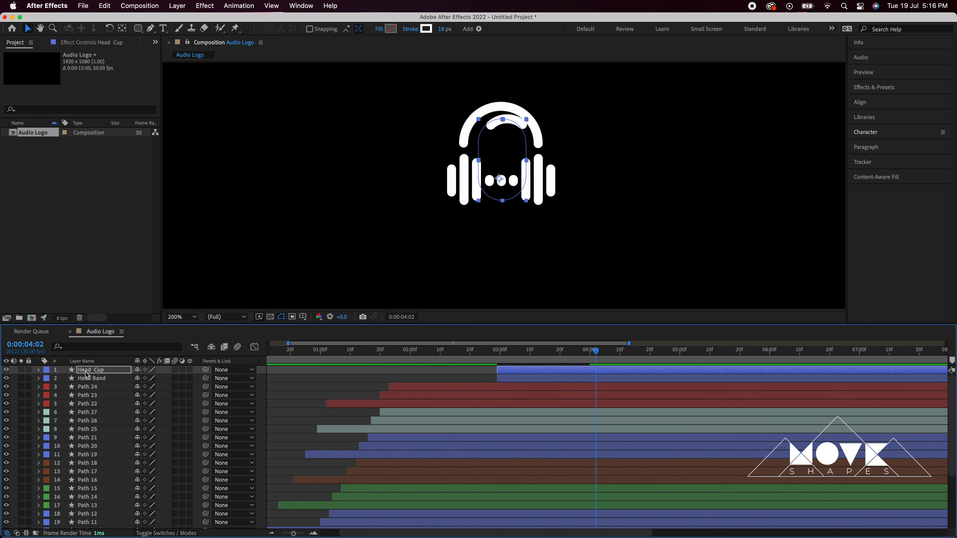
pyautogui.press('Left')
pyautogui.press('Left')
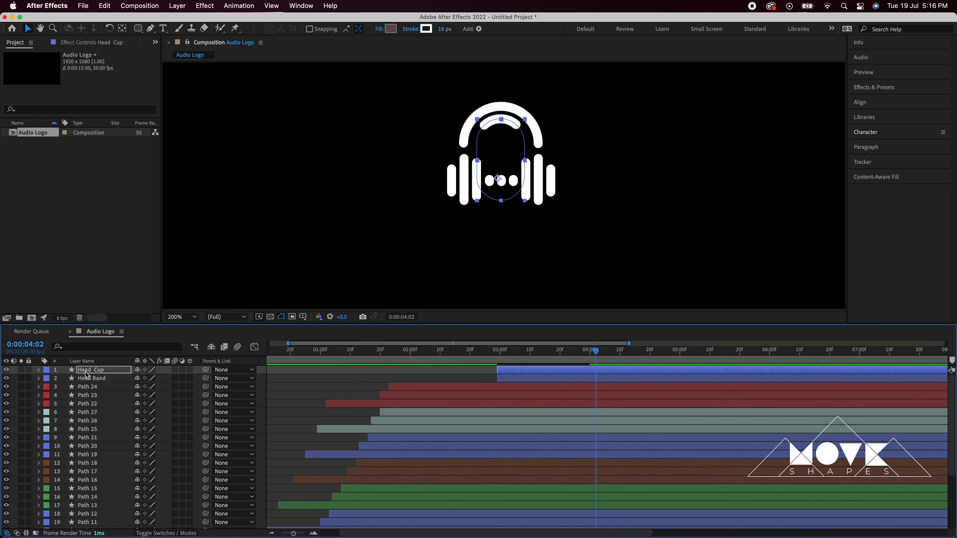
pyautogui.click(486, 374)
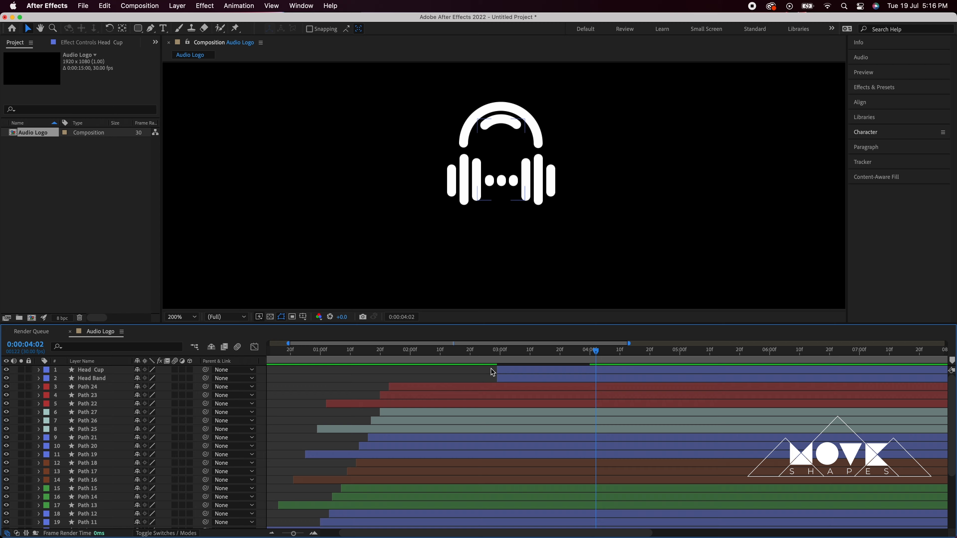
# Move the Head Cup layer's start to 0:00:02:24 and the Head Band's to 0:00:02:20, and preview the animation.
pyautogui.moveTo(484, 353)
pyautogui.mouseDown()
pyautogui.moveTo(360, 364)
pyautogui.moveTo(587, 372)
pyautogui.moveTo(449, 369)
pyautogui.moveTo(483, 372)
pyautogui.mouseUp()
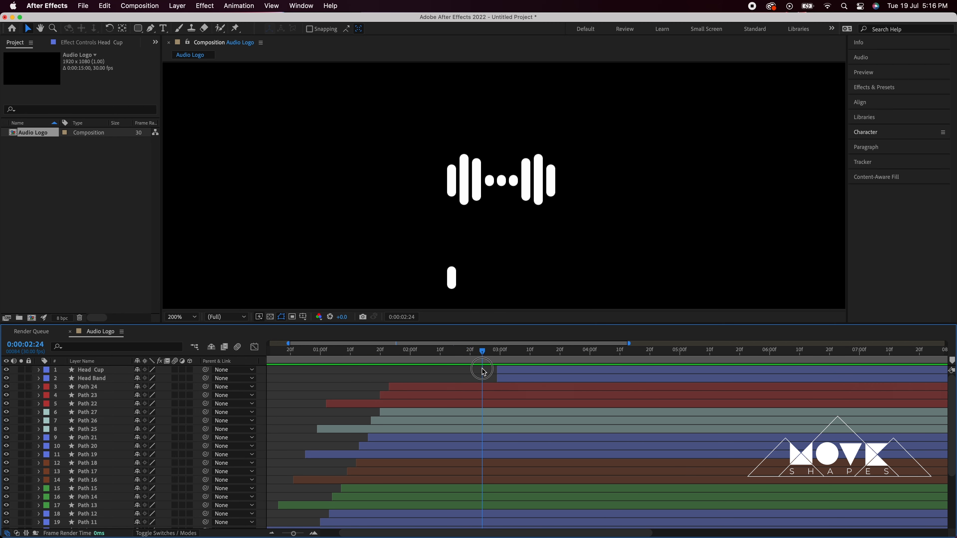
pyautogui.click(517, 371)
pyautogui.moveTo(506, 376); pyautogui.dragTo(480, 378)
pyautogui.click(456, 375)
pyautogui.click(471, 362)
pyautogui.click(485, 378)
pyautogui.click(463, 376)
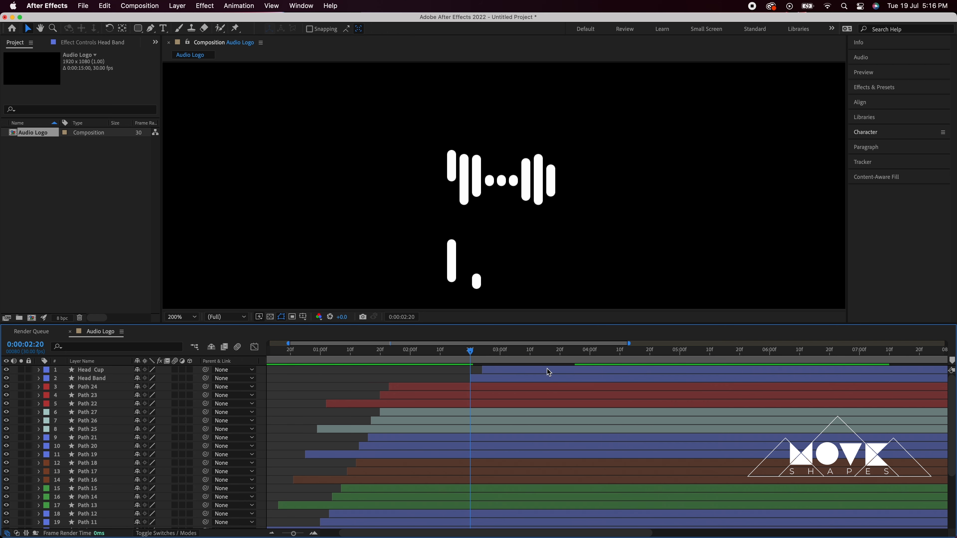
pyautogui.press('space')
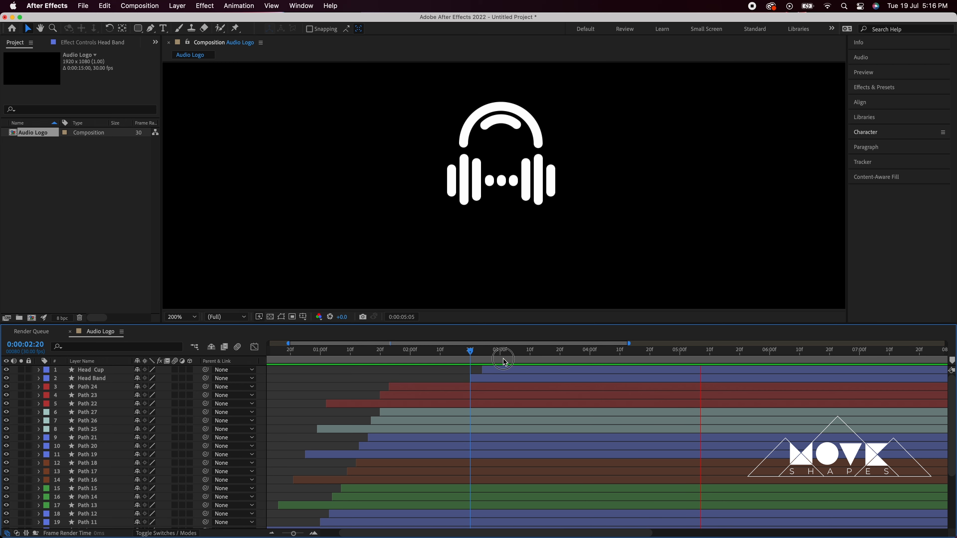
# Apply Easy Ease to all Trim Paths Start and End keyframes of the Head Cup and Head Band layers.
pyautogui.click(499, 370)
pyautogui.keyDown('shift'); pyautogui.click(495, 381); pyautogui.keyUp('shift')
pyautogui.press('u')
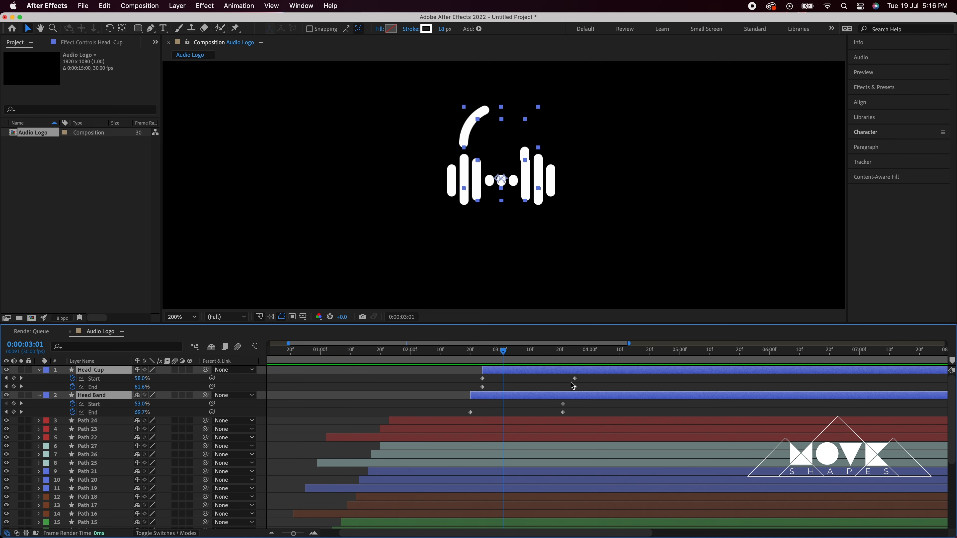
pyautogui.rightClick(471, 413)
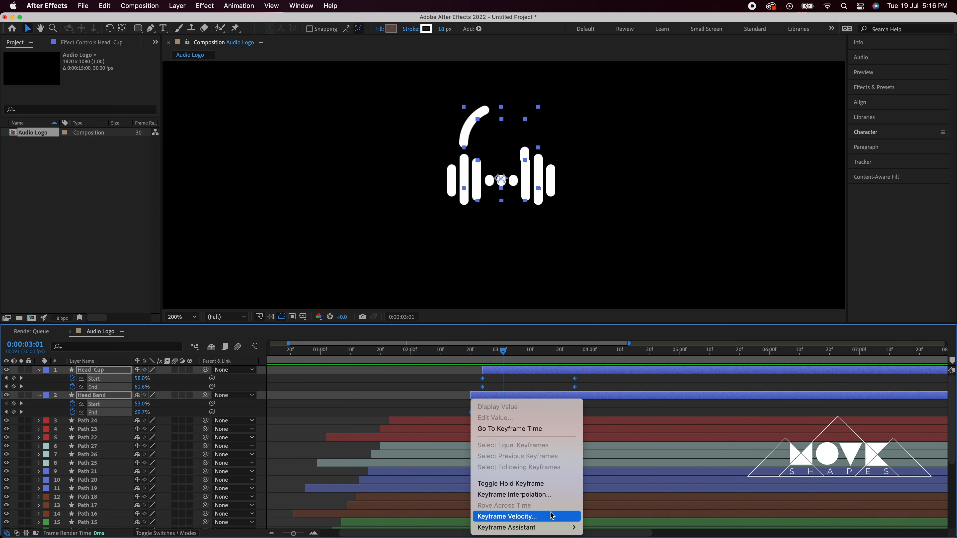
pyautogui.moveTo(527, 528)
pyautogui.click(627, 463)
pyautogui.click(537, 410)
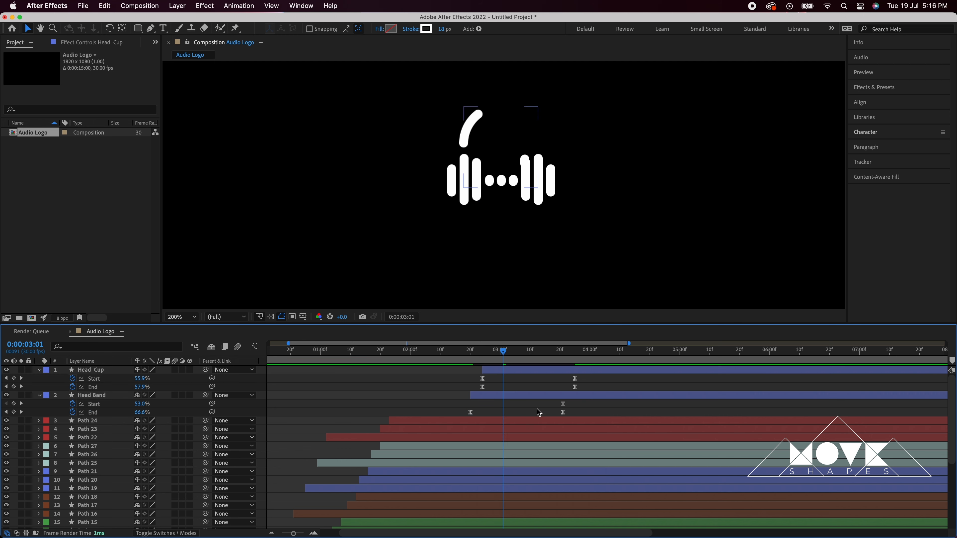
# Collapse the Head Cup and Head Band layers and preview the eased motion from 0:00:02:14.
pyautogui.press('u')
pyautogui.moveTo(503, 352); pyautogui.dragTo(453, 354)
pyautogui.press('space')
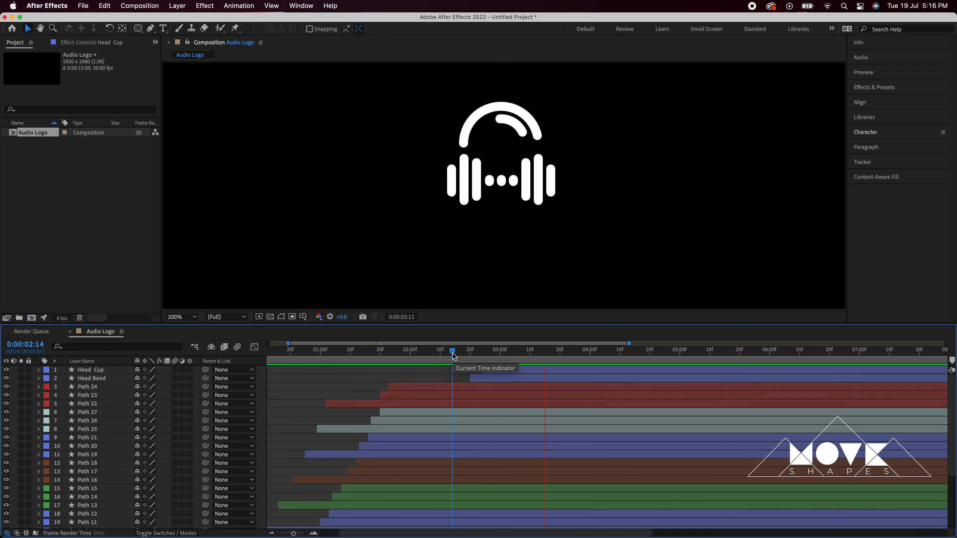
pyautogui.press('space')
# Enlarge the timeline to show all the layers, recentre the logo in the viewer and scrub to 0:00:03:27.
pyautogui.press('u')
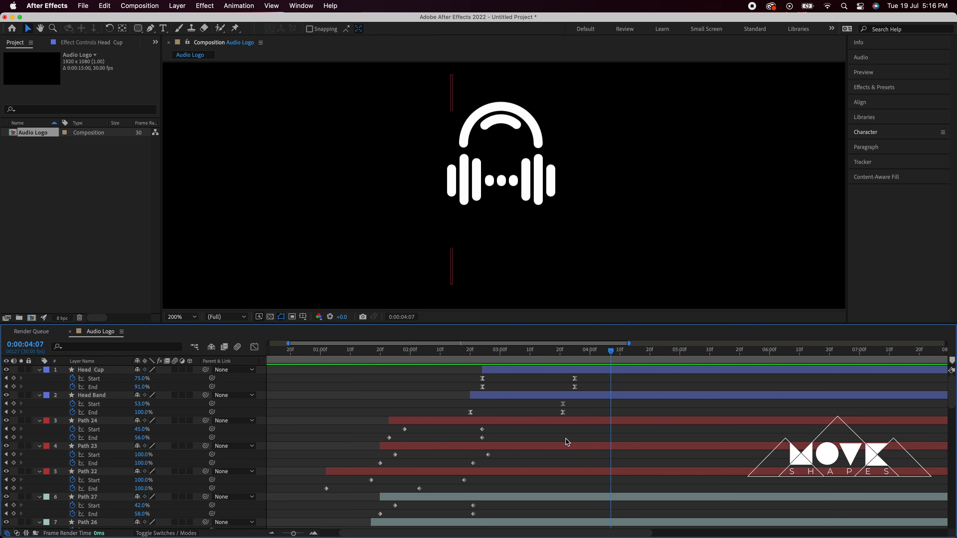
pyautogui.press('u')
pyautogui.hscroll(2, 551, 436)
pyautogui.moveTo(548, 324); pyautogui.dragTo(549, 235)
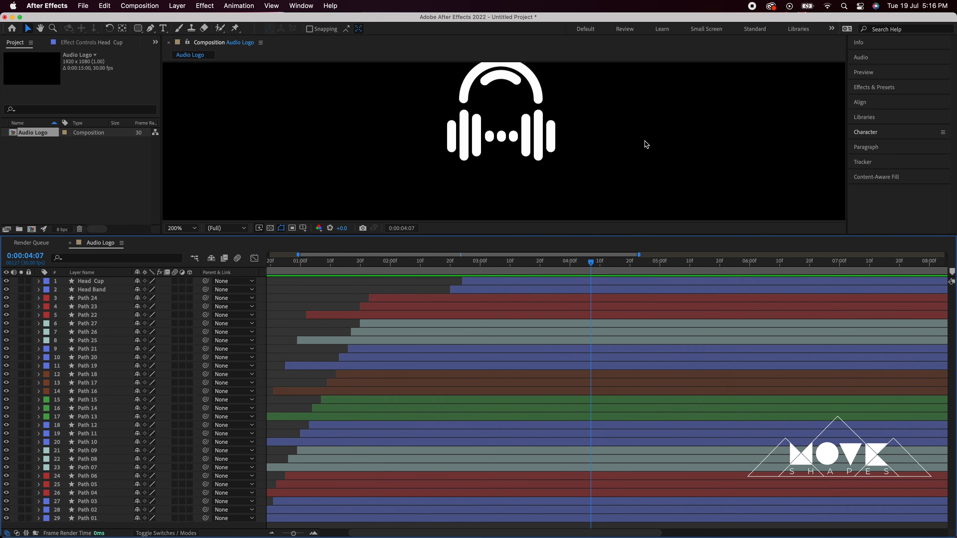
pyautogui.moveTo(645, 145); pyautogui.dragTo(639, 173)
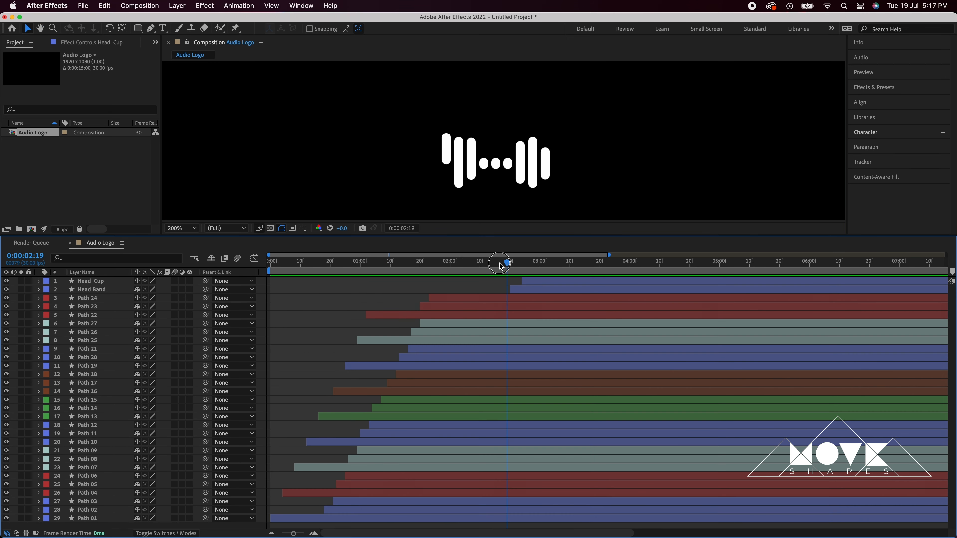
pyautogui.moveTo(502, 266); pyautogui.dragTo(620, 283)
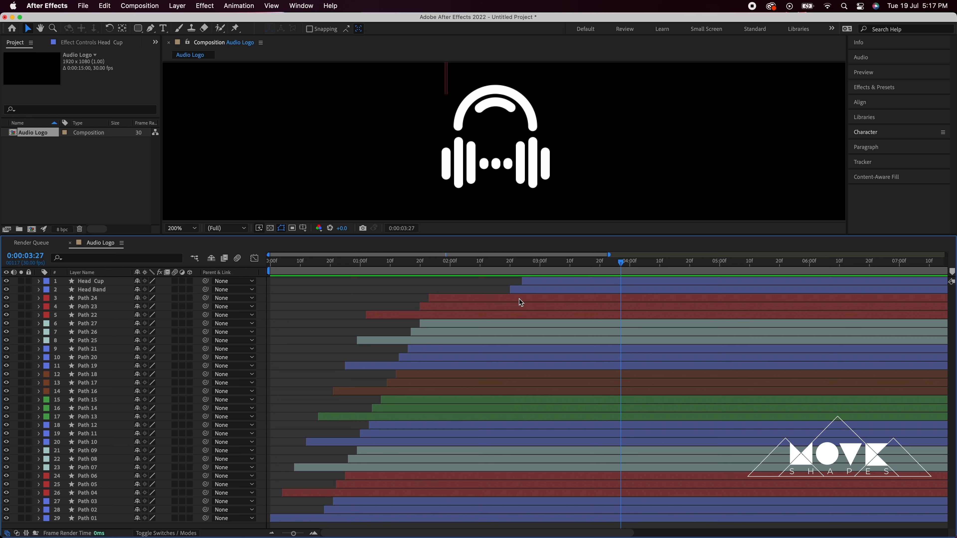
# Apply Easy Ease to the Trim Paths keyframes of every layer from Path 24 down to Path 01, and collapse the layers.
pyautogui.click(507, 302)
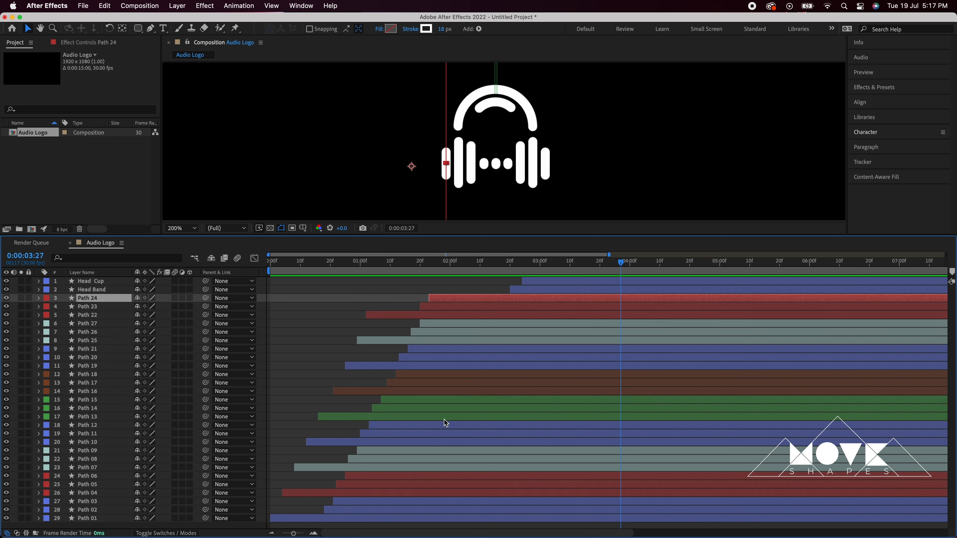
pyautogui.keyDown('shift'); pyautogui.click(330, 520); pyautogui.keyUp('shift')
pyautogui.press('u')
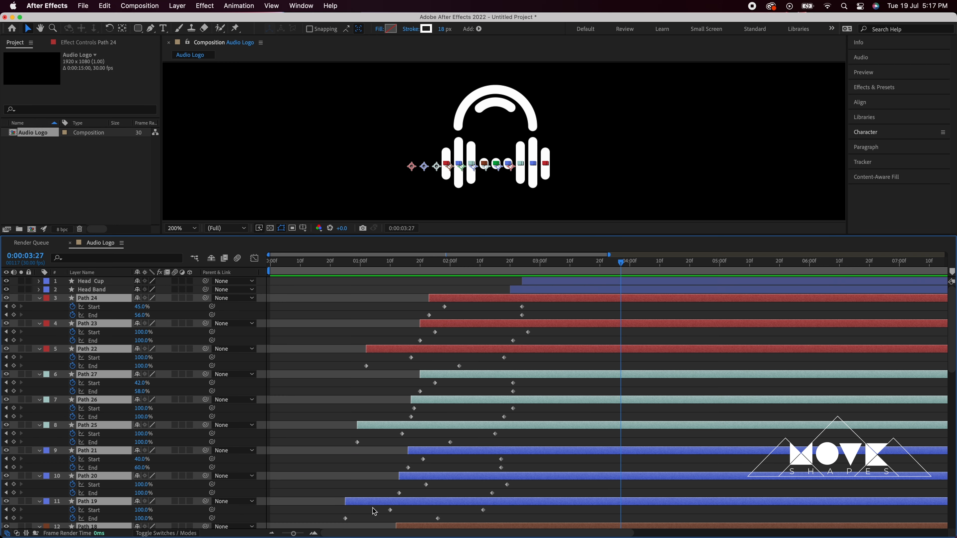
pyautogui.moveTo(550, 303); pyautogui.dragTo(273, 533)
pyautogui.rightClick(433, 491)
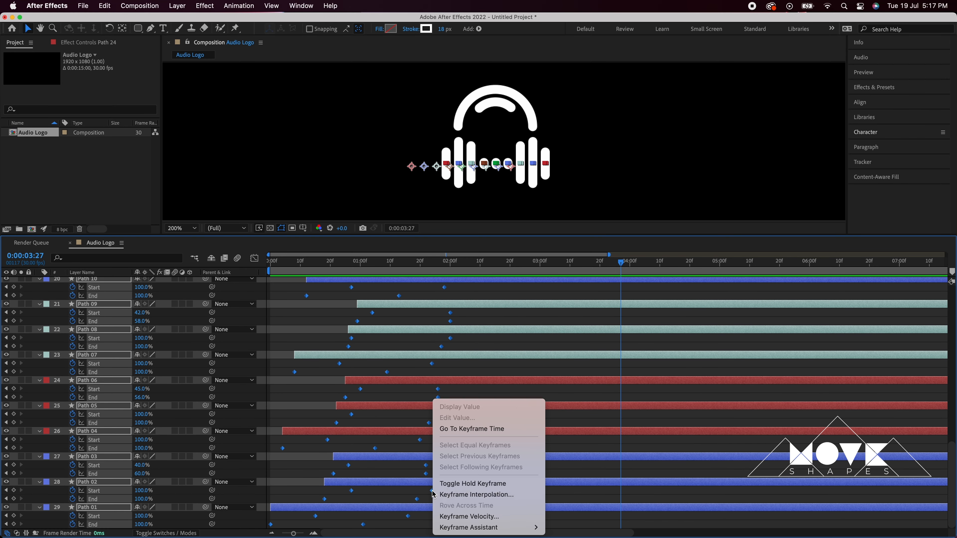
pyautogui.moveTo(486, 527)
pyautogui.click(617, 467)
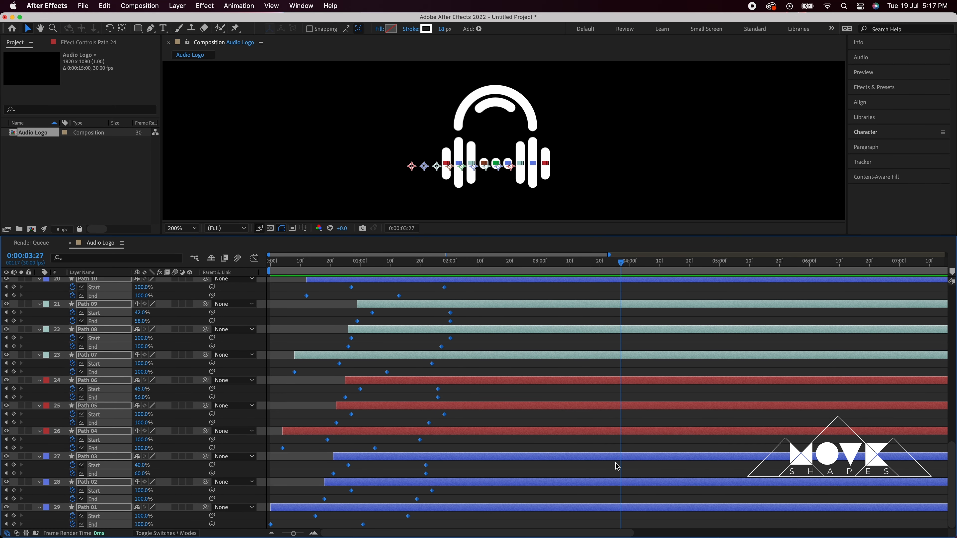
pyautogui.click(517, 446)
pyautogui.press('u')
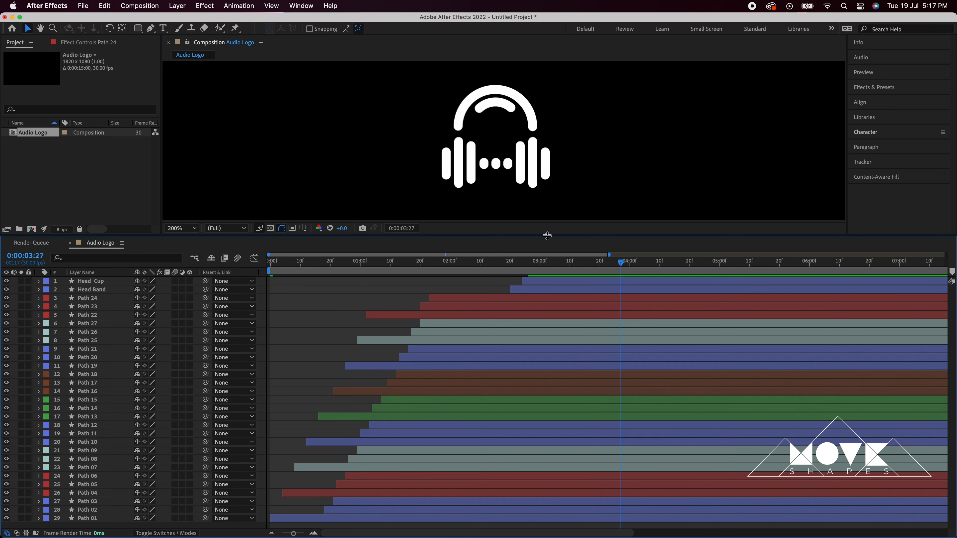
# Shrink the timeline to enlarge the viewer, play the animation from 0:00:00:00 and scrub to 0:00:03:10.
pyautogui.moveTo(547, 236); pyautogui.dragTo(547, 313)
pyautogui.press('Home')
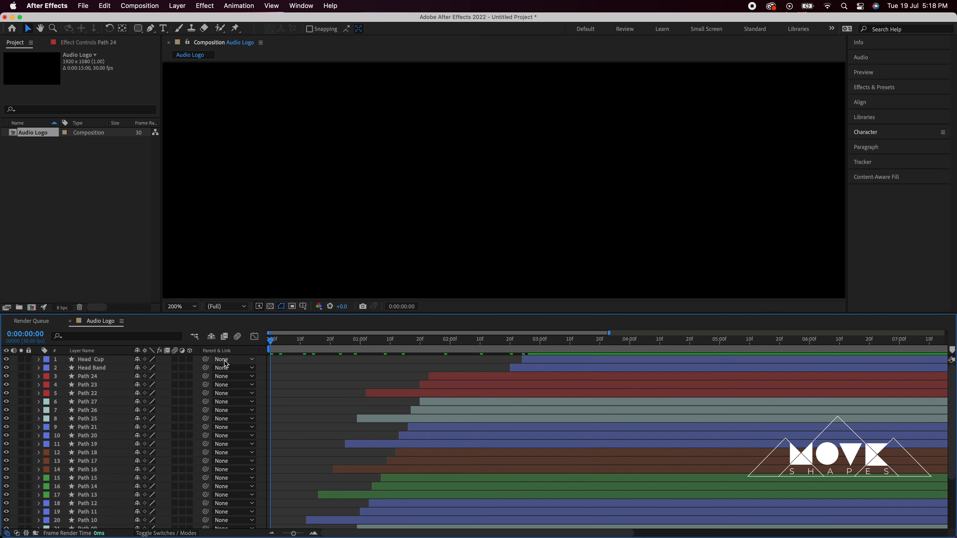
pyautogui.press('space')
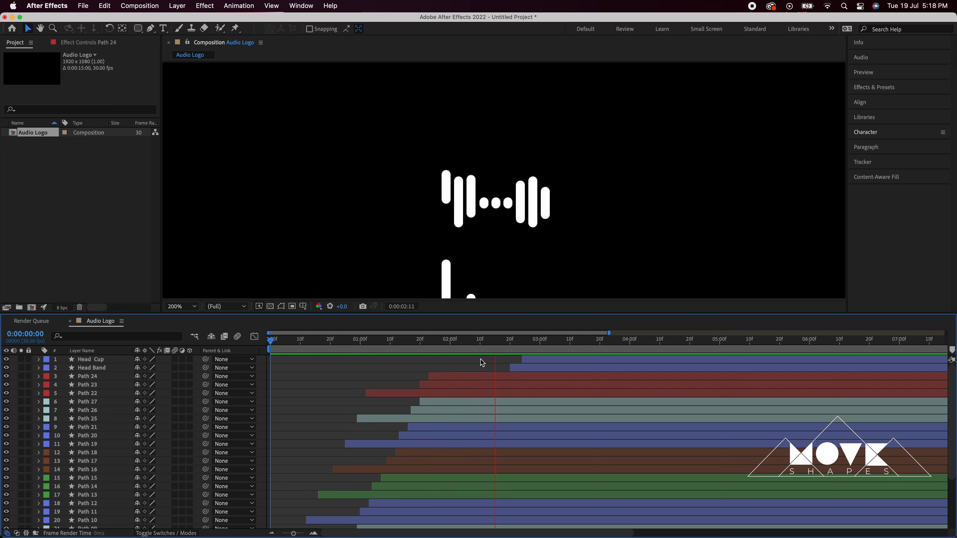
pyautogui.moveTo(477, 345); pyautogui.dragTo(571, 354)
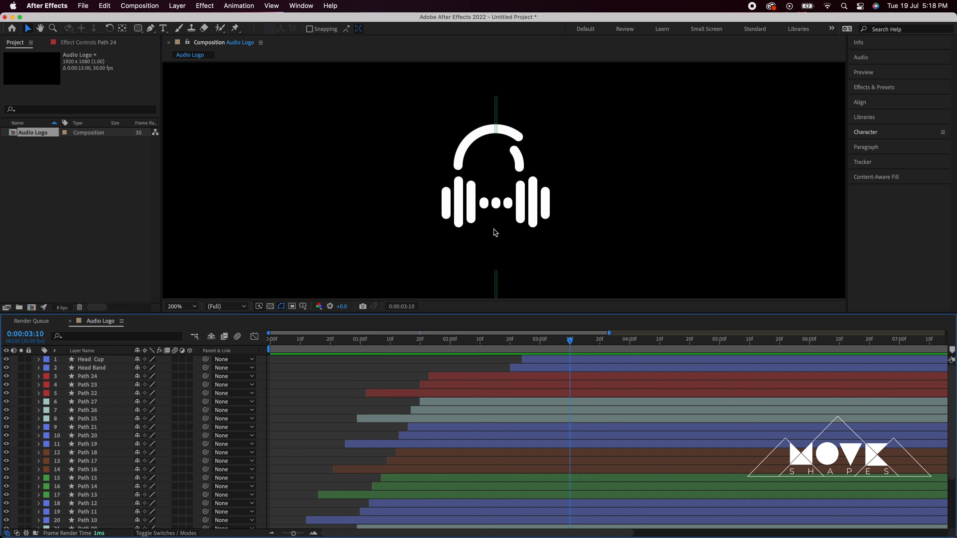
# Lock the Head Cup and Head Band layers, and reveal the keyframes of the three centre dot layers Path 18, Path 15 and Path 12.
pyautogui.moveTo(29, 359); pyautogui.dragTo(29, 368)
pyautogui.click(486, 207)
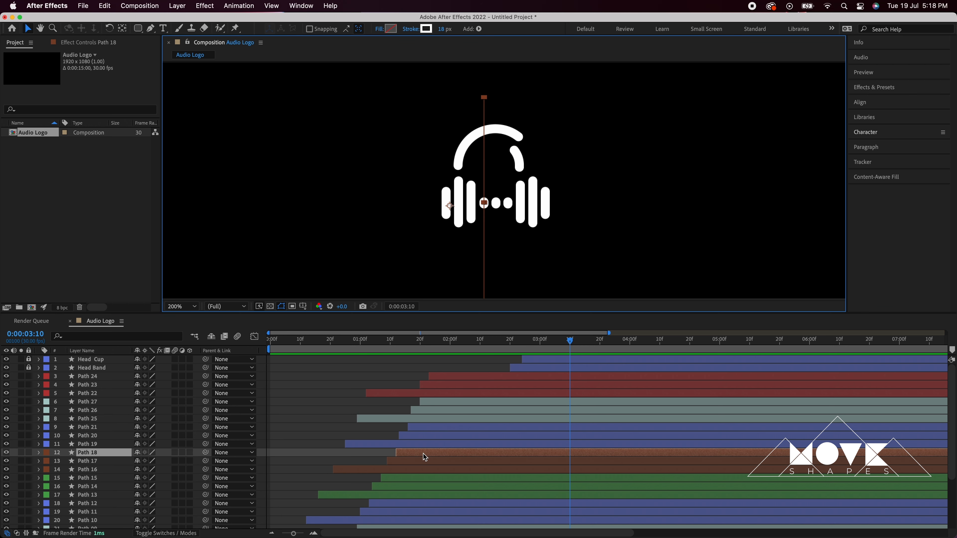
pyautogui.scroll(-4, 425, 458)
pyautogui.keyDown('super'); pyautogui.click(412, 445); pyautogui.keyUp('super')
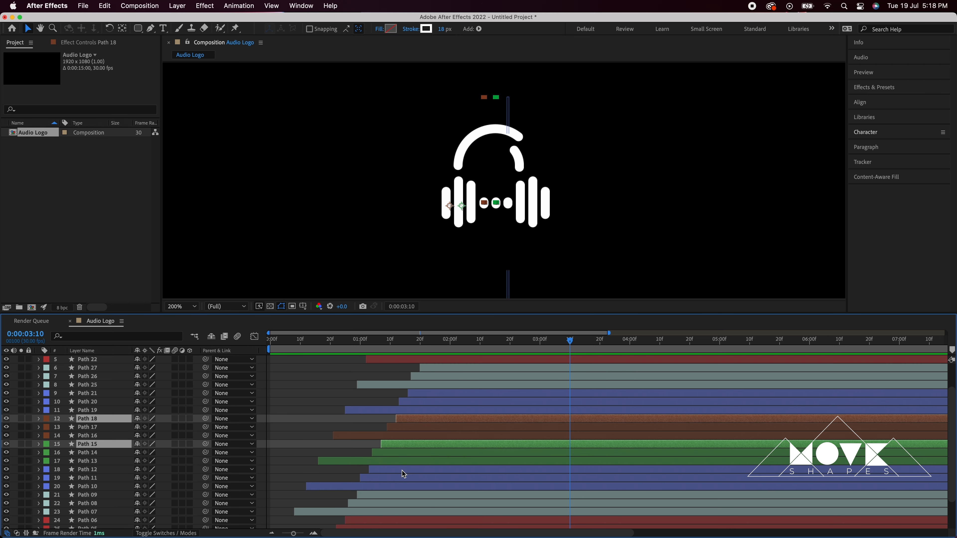
pyautogui.keyDown('super'); pyautogui.click(471, 471); pyautogui.keyUp('super')
pyautogui.press('u')
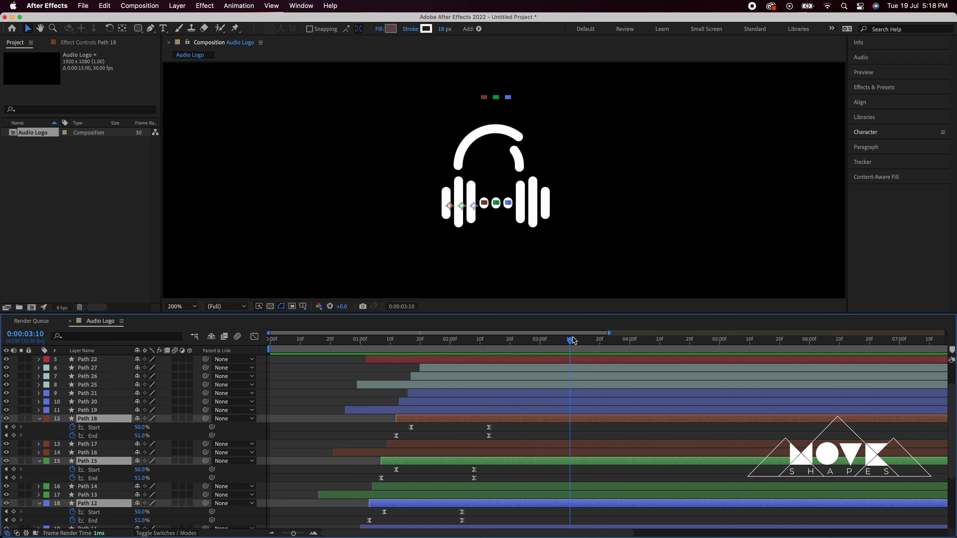
# Add Trim Paths Start and End keyframes to Path 18, Path 15 and Path 12 at 0:00:03:15 and 0:00:03:28.
pyautogui.moveTo(573, 340)
pyautogui.mouseDown()
pyautogui.moveTo(538, 341)
pyautogui.moveTo(583, 349)
pyautogui.mouseUp()
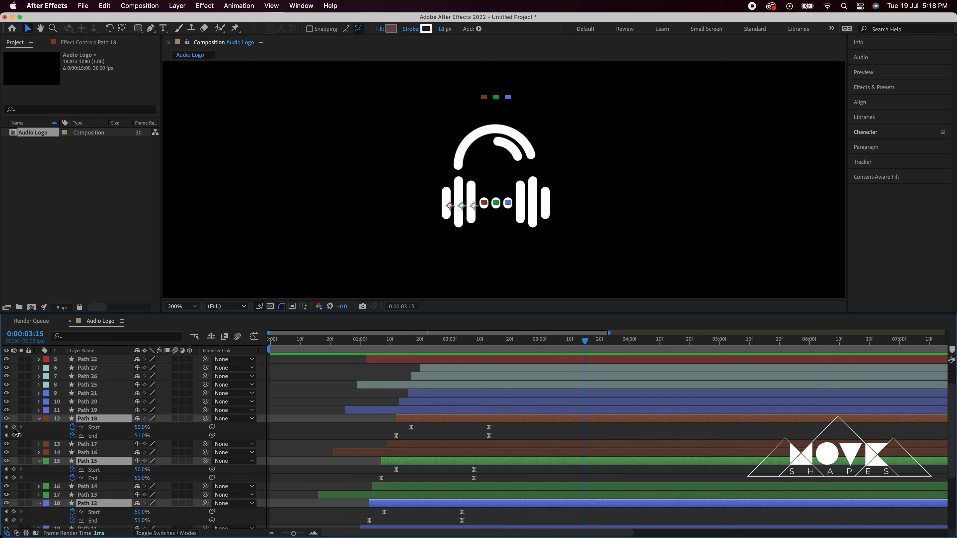
pyautogui.moveTo(15, 430); pyautogui.dragTo(22, 522)
pyautogui.scroll(-2, 649, 442)
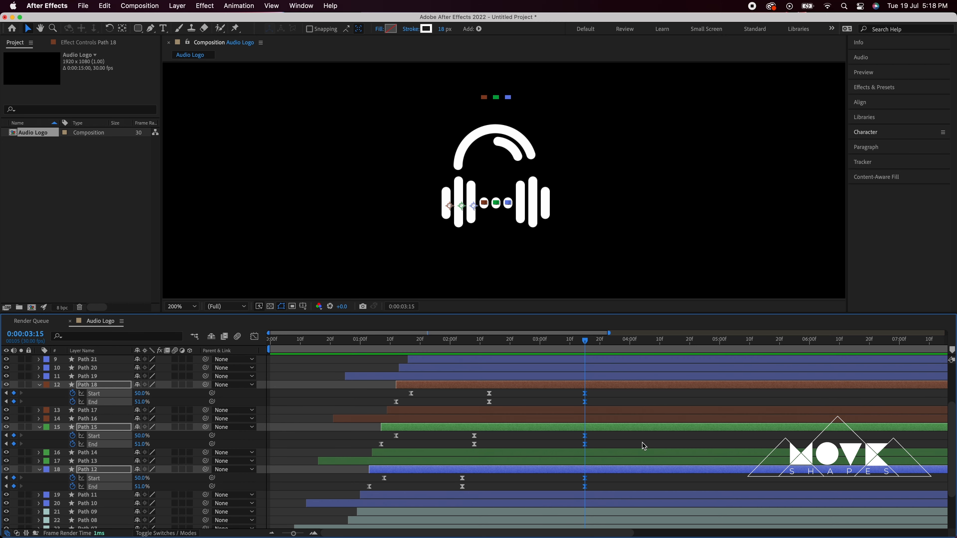
pyautogui.click(612, 400)
pyautogui.moveTo(589, 343); pyautogui.dragTo(628, 345)
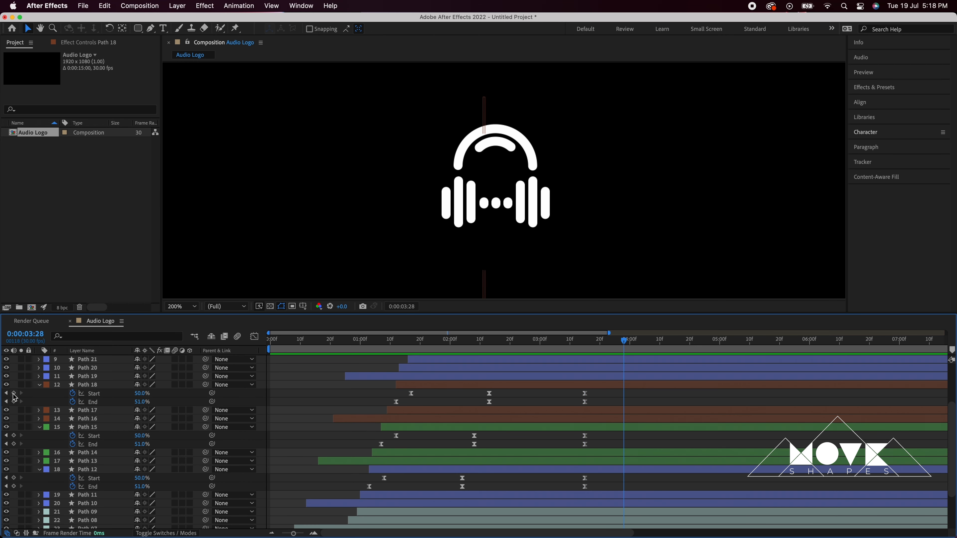
pyautogui.moveTo(14, 394); pyautogui.dragTo(13, 490)
# Set Path 18's Trim Paths Start to 46% and End to 55% at 0:00:03:22.
pyautogui.moveTo(623, 343); pyautogui.dragTo(606, 343)
pyautogui.click(619, 395)
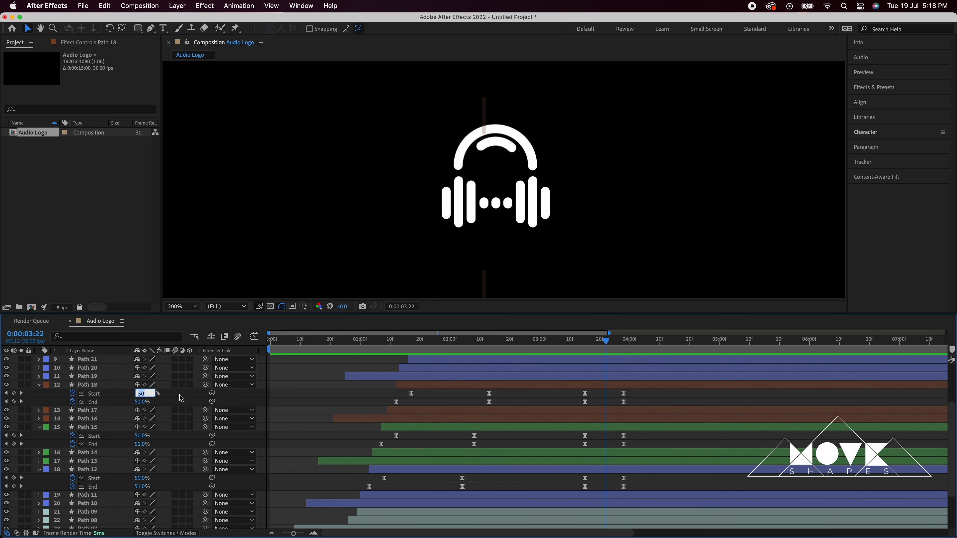
pyautogui.press('Up')
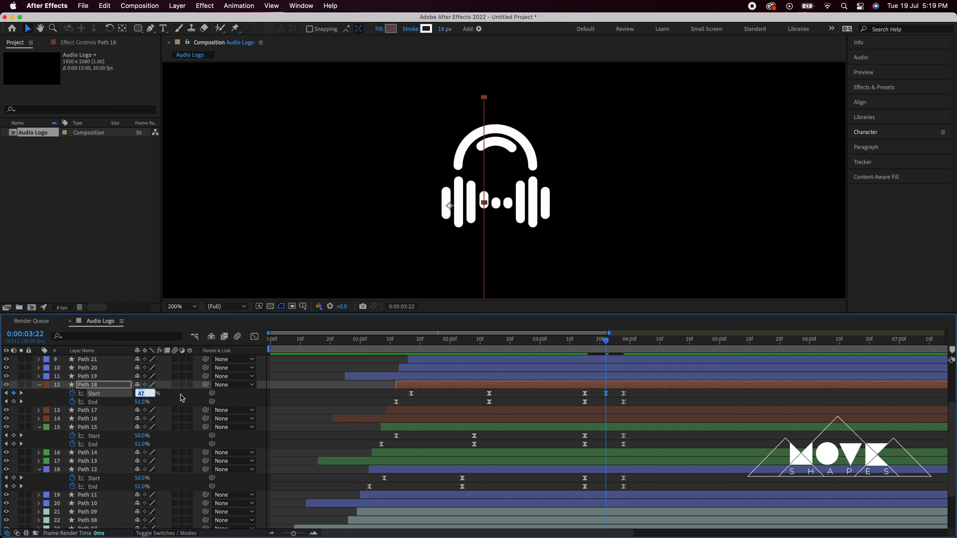
pyautogui.click(146, 402)
pyautogui.press('Up')
pyautogui.press('Up')
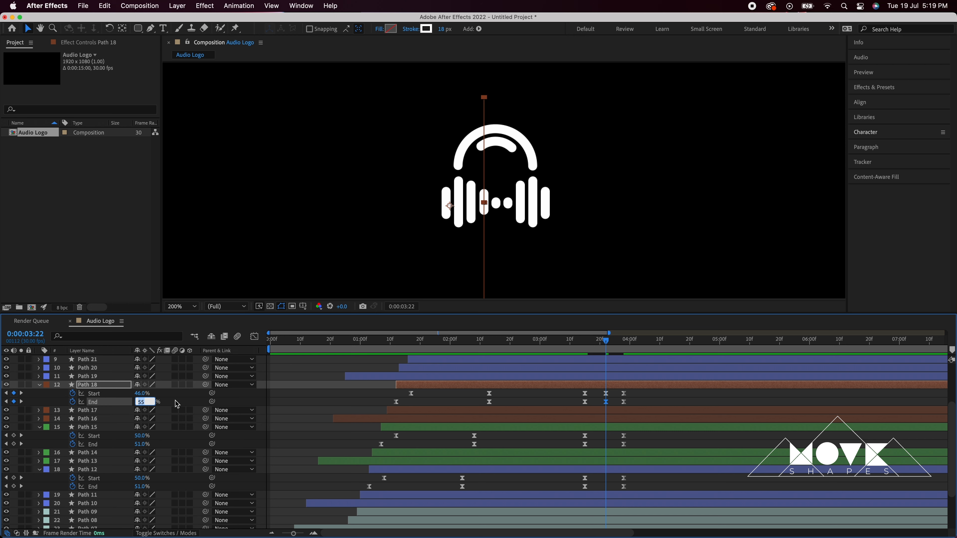
pyautogui.click(177, 404)
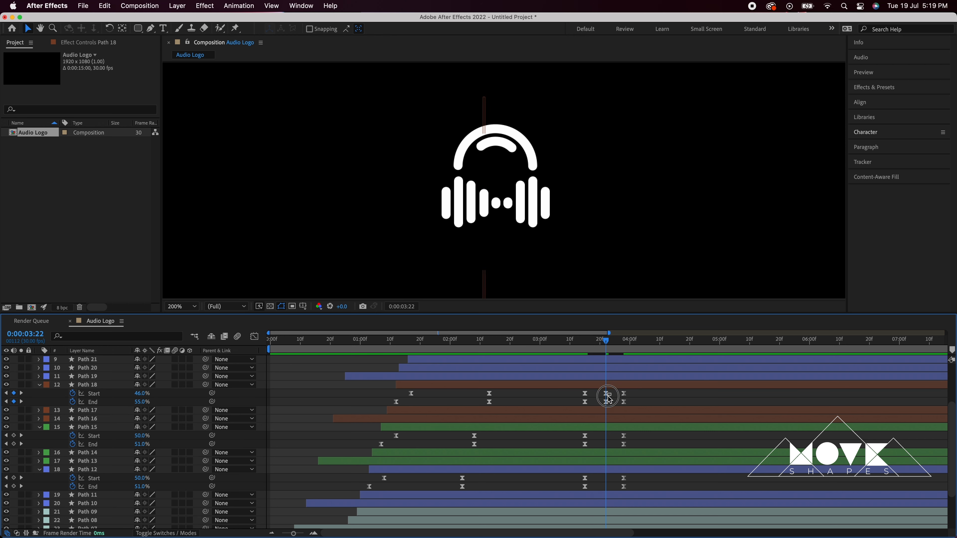
# Copy Path 18's Start and End keyframes at 0:00:03:22 and paste them into Path 15 at the same time.
pyautogui.moveTo(609, 399); pyautogui.dragTo(601, 407)
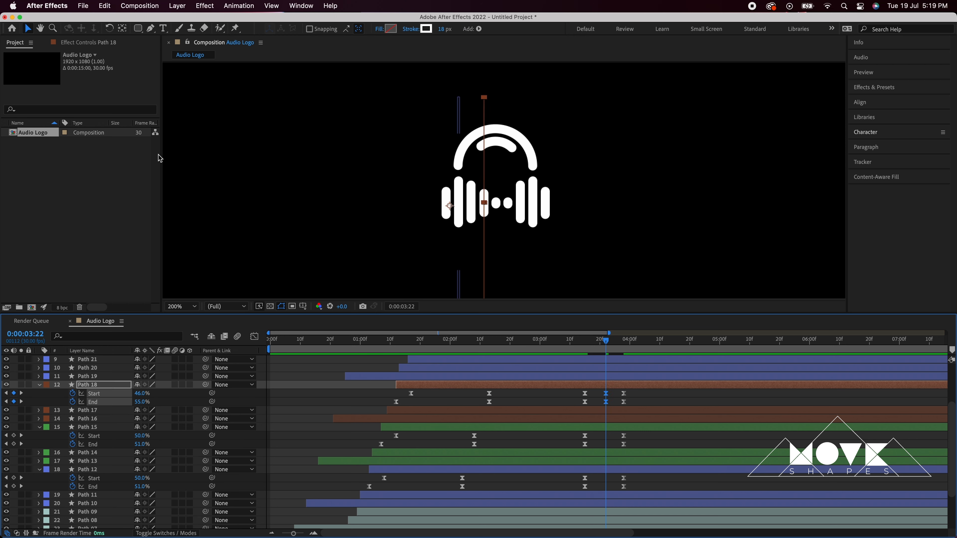
pyautogui.click(105, 6)
pyautogui.click(109, 69)
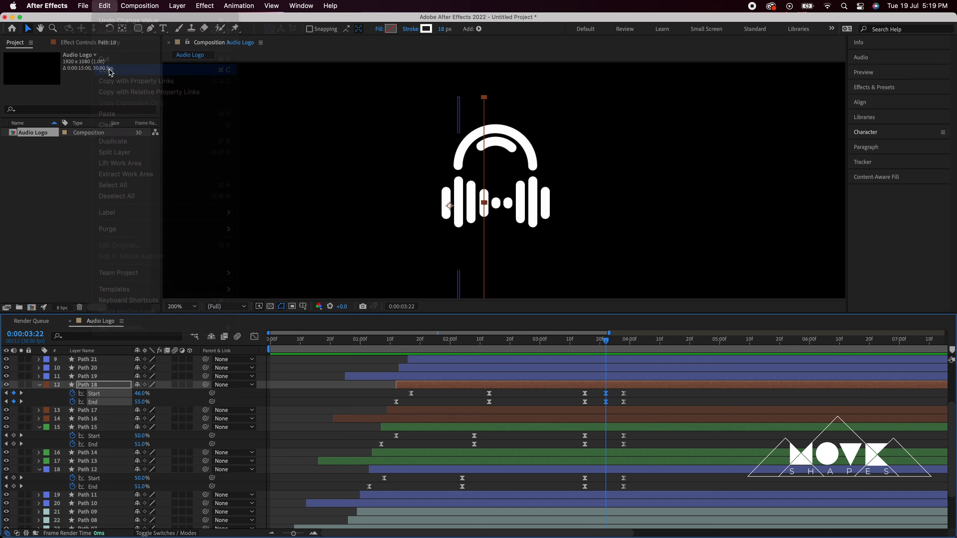
pyautogui.moveTo(599, 431); pyautogui.dragTo(569, 456)
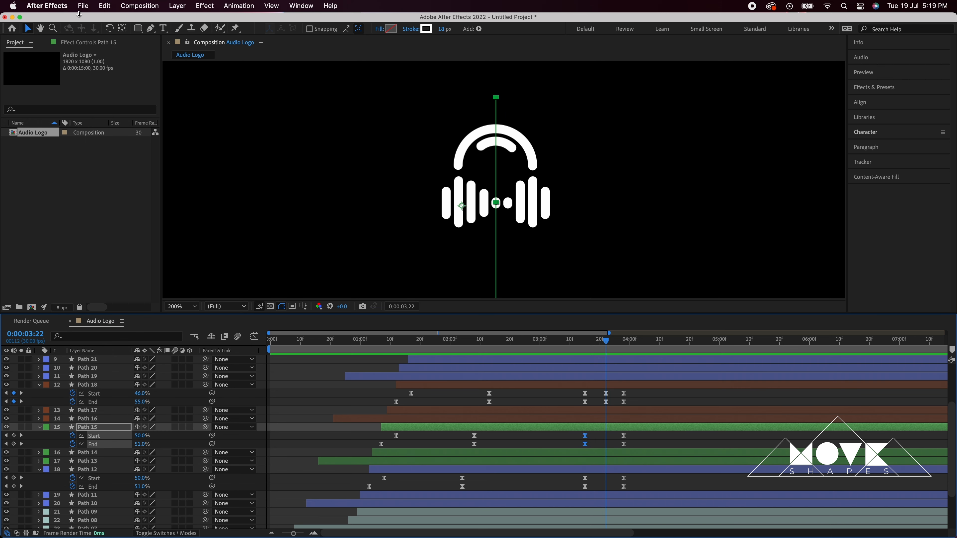
pyautogui.click(105, 6)
pyautogui.click(142, 114)
# Paste the copied Start and End keyframes into Path 12 at 0:00:03:22.
pyautogui.moveTo(596, 475); pyautogui.dragTo(575, 490)
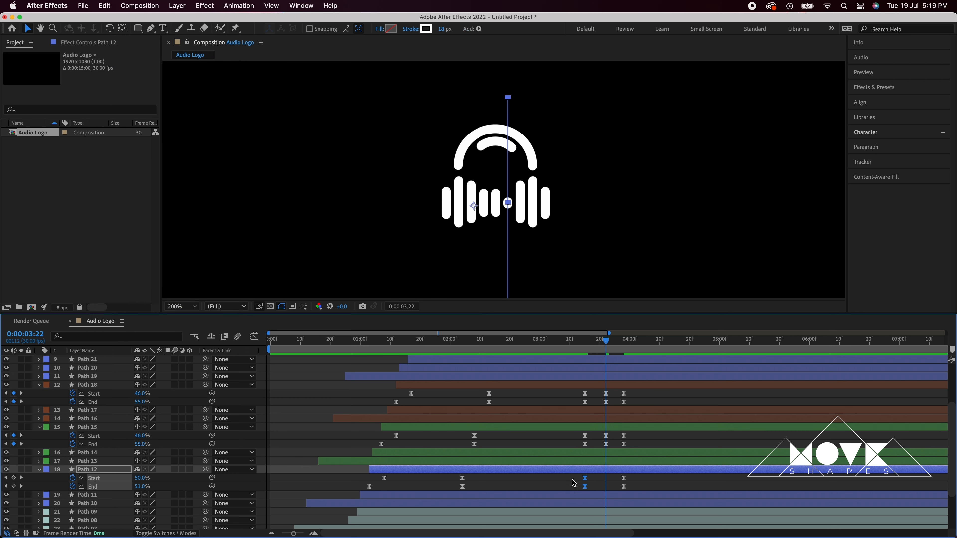
pyautogui.click(104, 6)
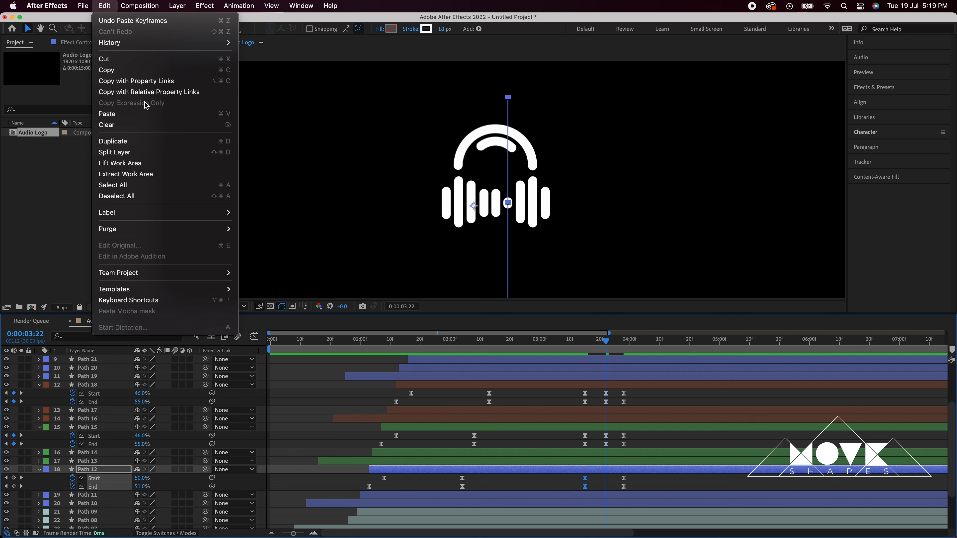
pyautogui.click(141, 113)
pyautogui.click(612, 482)
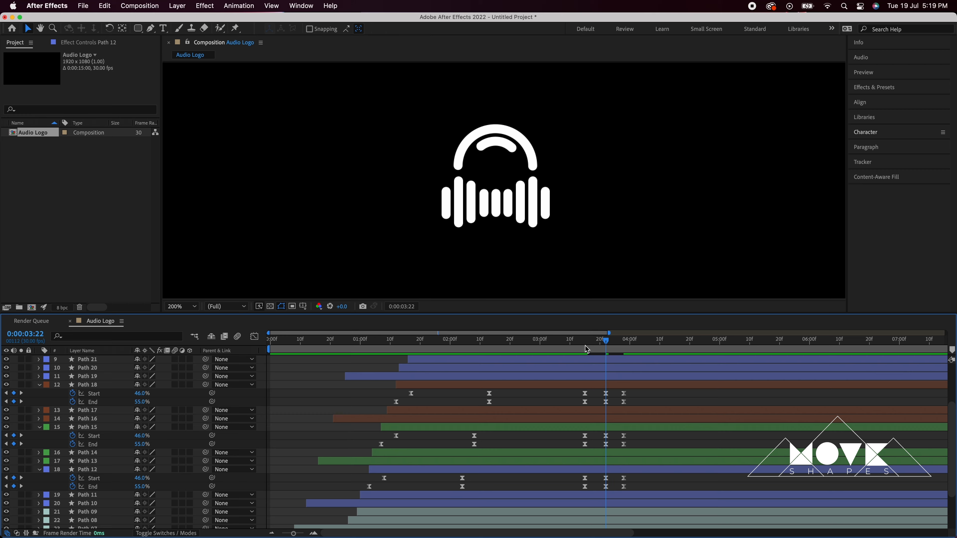
# Copy Path 18's Start and End keyframes from 0:00:03:15 to 0:00:03:28 and paste them at 0:00:03:28 to repeat the pulse.
pyautogui.moveTo(586, 349); pyautogui.dragTo(627, 356)
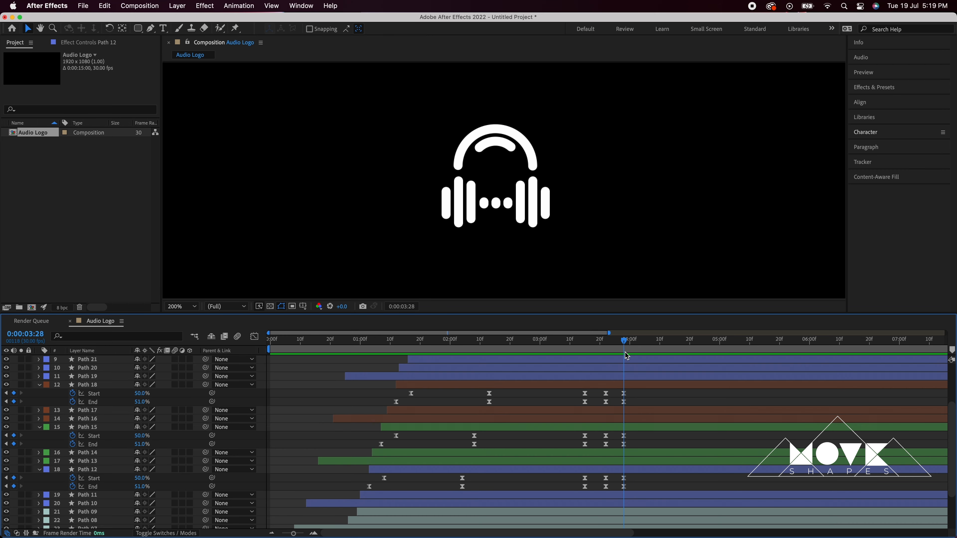
pyautogui.moveTo(635, 390); pyautogui.dragTo(570, 405)
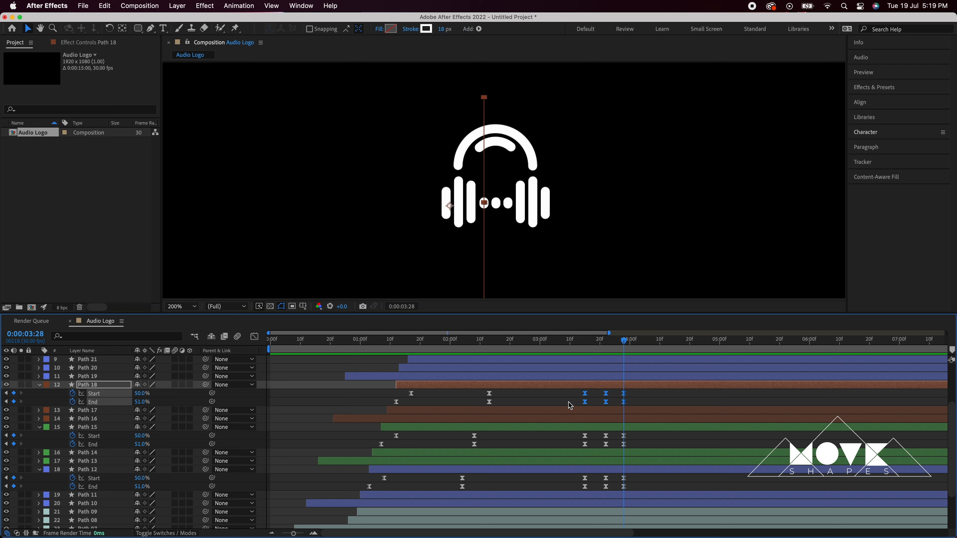
pyautogui.click(108, 8)
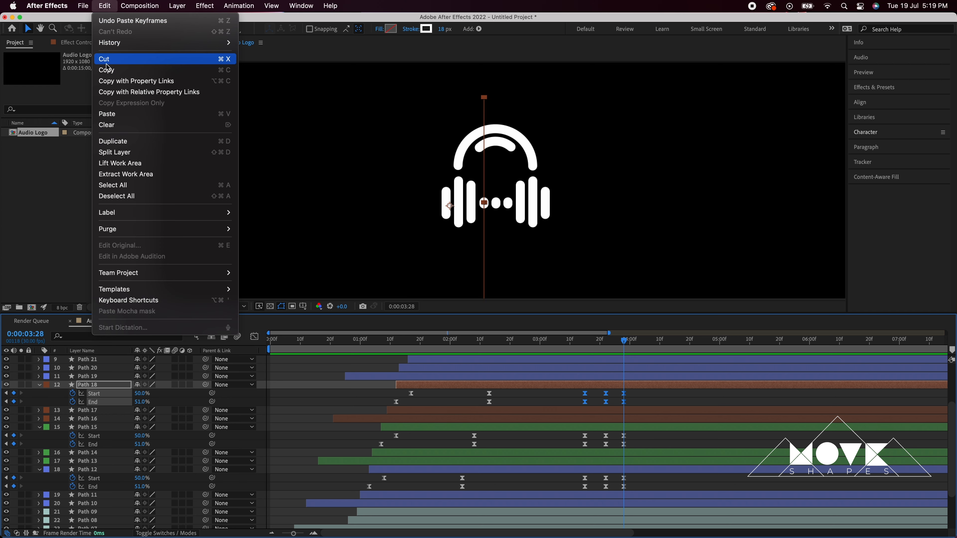
pyautogui.click(114, 71)
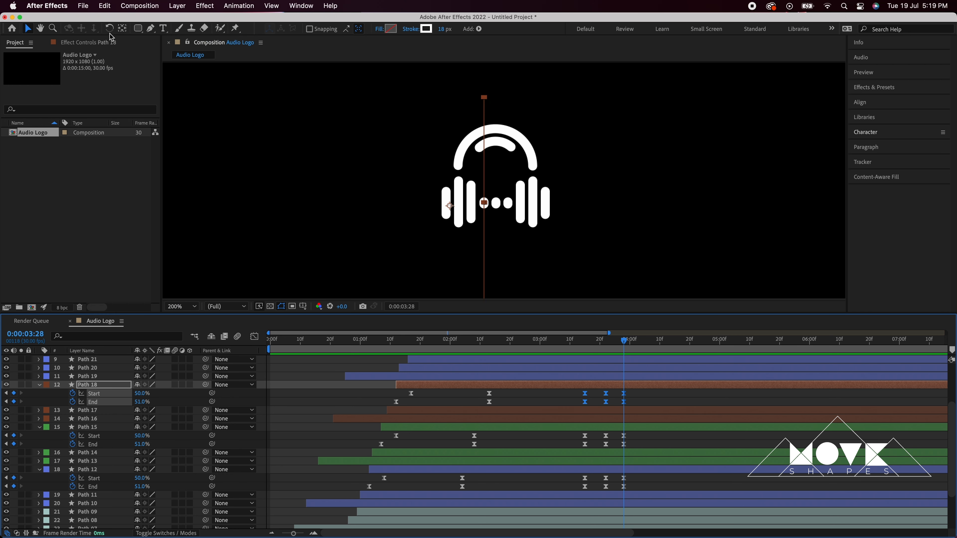
pyautogui.click(108, 10)
pyautogui.click(124, 114)
# Repeat the pulse keyframes at 0:00:03:28 on Path 15 and Path 12, and preview the pulsing dots.
pyautogui.moveTo(637, 433); pyautogui.dragTo(581, 449)
pyautogui.press('super+v')
pyautogui.moveTo(641, 475); pyautogui.dragTo(576, 492)
pyautogui.click(632, 487)
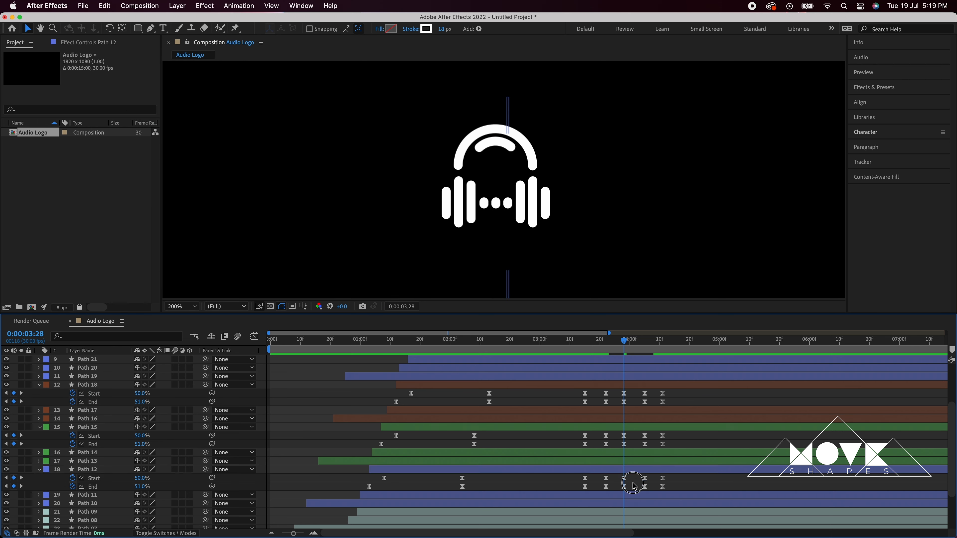
pyautogui.click(573, 347)
pyautogui.press('space')
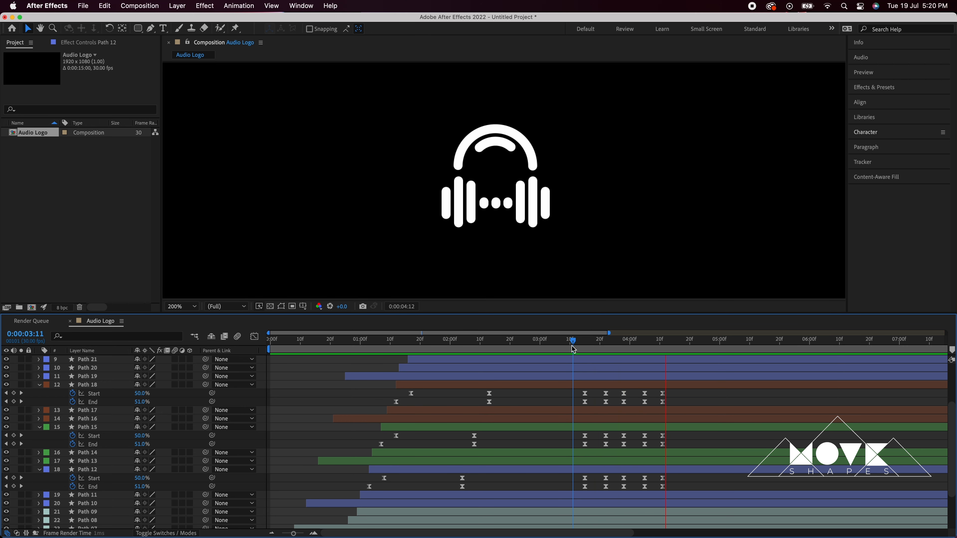
pyautogui.press('space')
# Stagger the pulse by moving Path 15's pulse keyframes about 4 frames later and Path 18's about 9 frames later, and preview it.
pyautogui.click(580, 388)
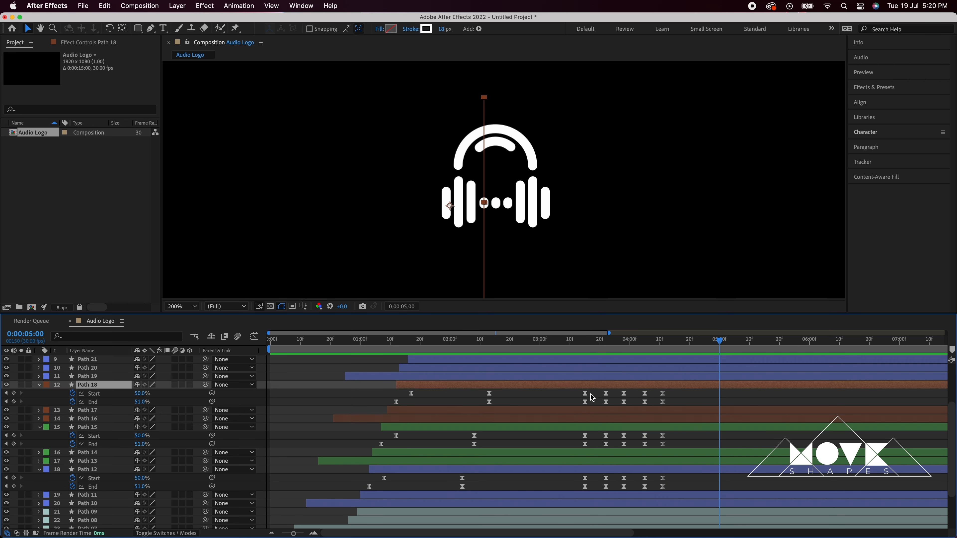
pyautogui.moveTo(578, 437); pyautogui.dragTo(678, 446)
pyautogui.moveTo(579, 390); pyautogui.dragTo(689, 402)
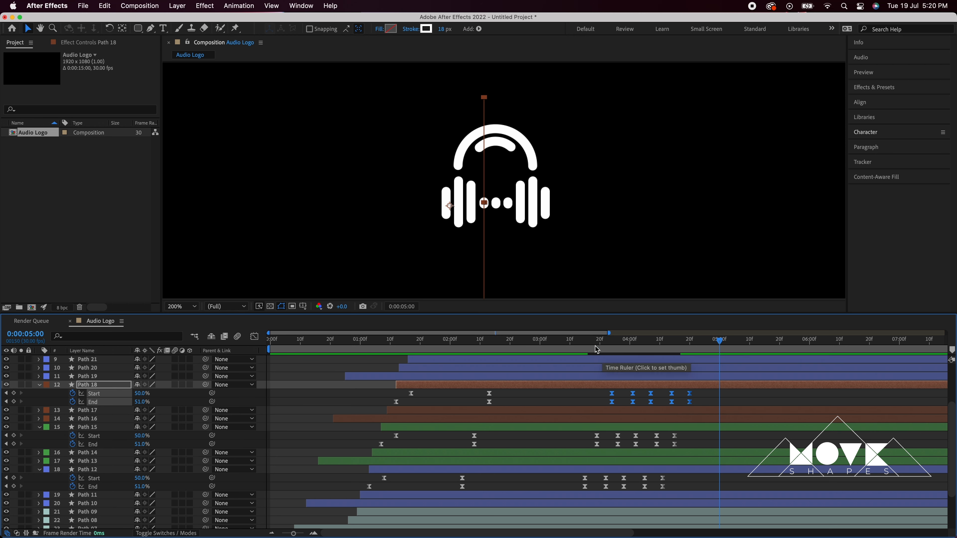
pyautogui.click(579, 339)
pyautogui.click(940, 392)
pyautogui.press('space')
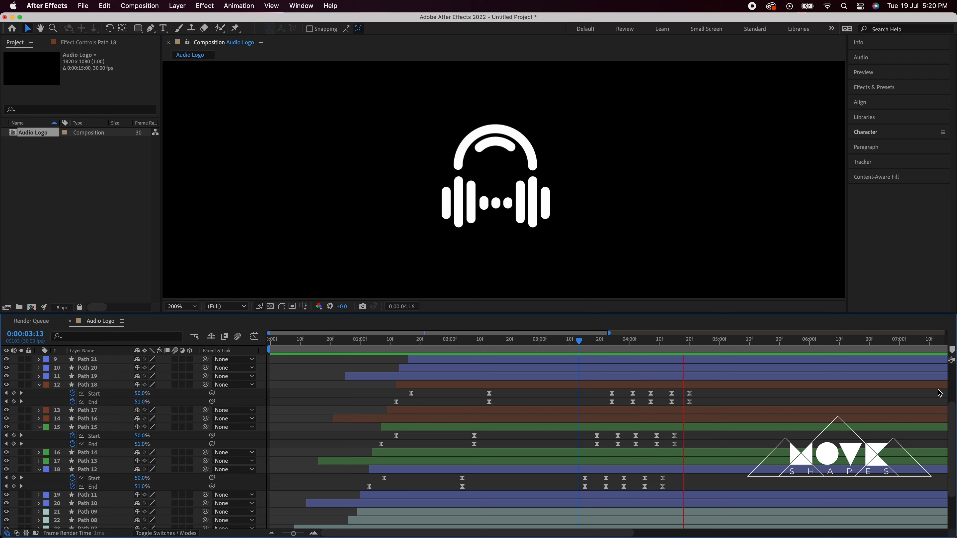
pyautogui.click(528, 342)
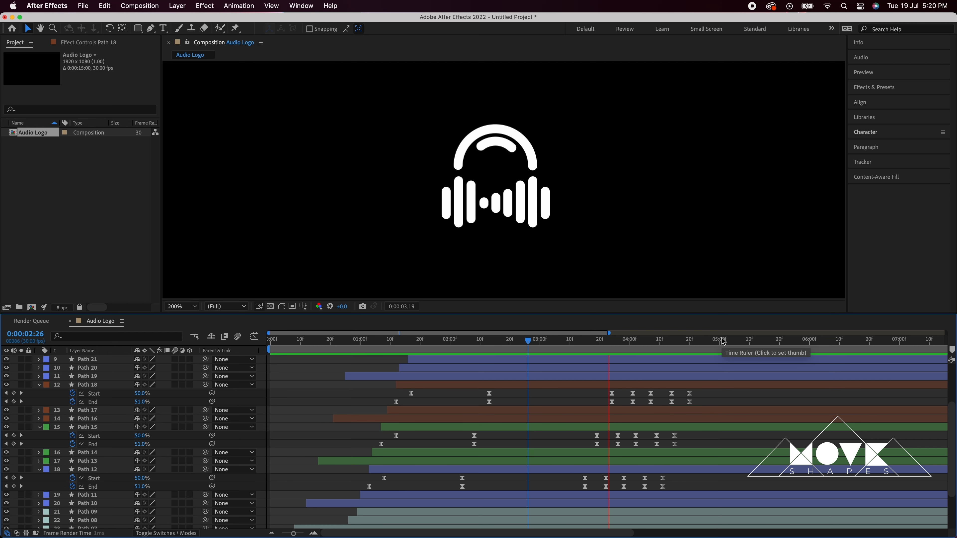
pyautogui.press('space')
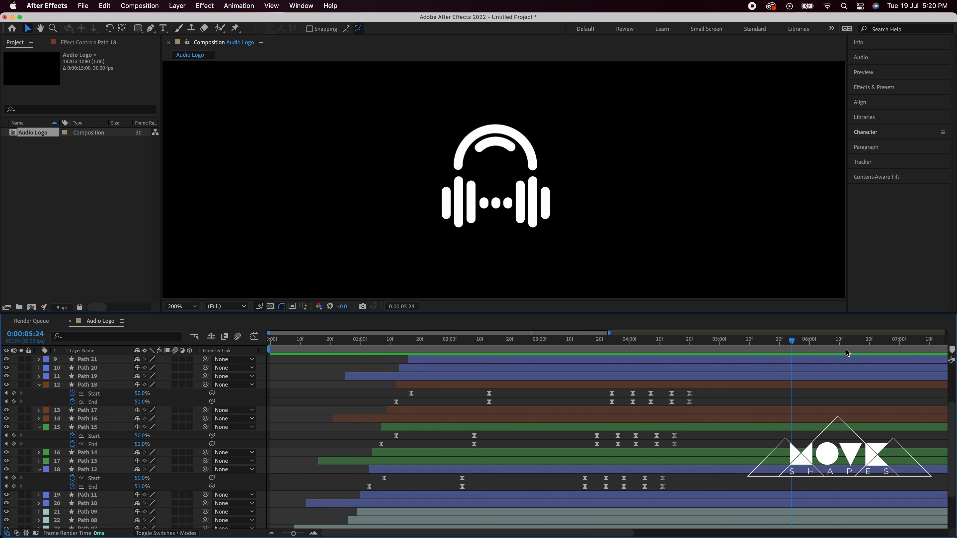
# Collapse the keyframe properties of Path 18, Path 15 and Path 12, and end the work area at 0:00:05:26.
pyautogui.click(39, 385)
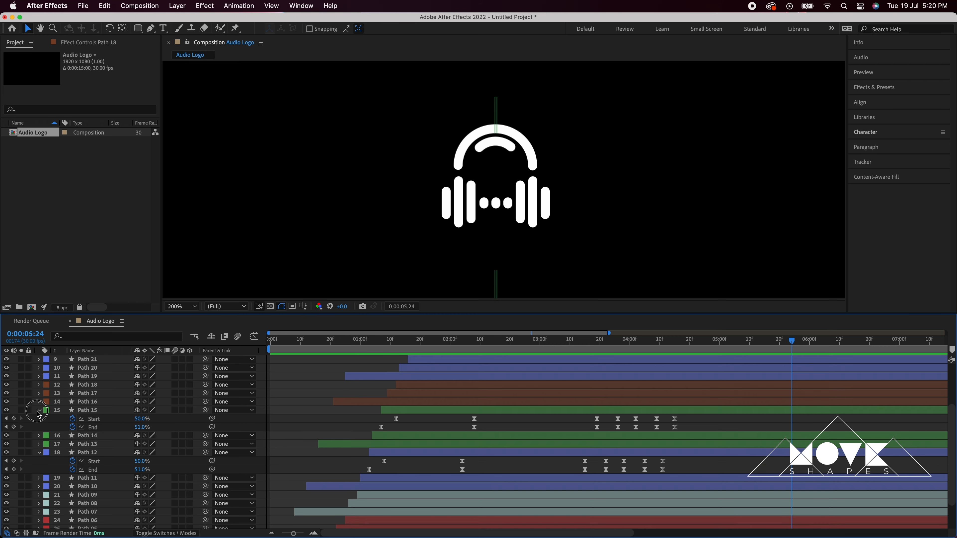
pyautogui.click(39, 410)
pyautogui.click(40, 437)
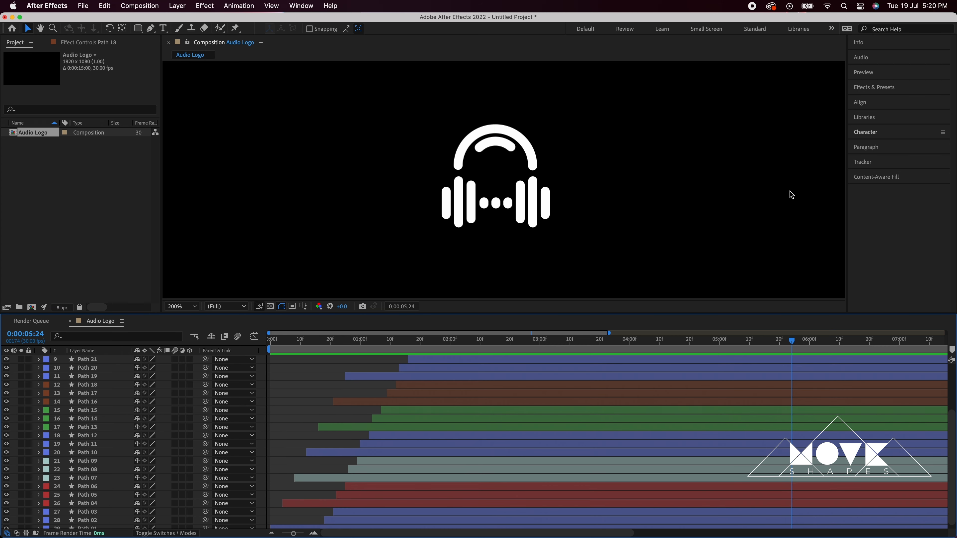
pyautogui.press('space')
pyautogui.moveTo(741, 341); pyautogui.dragTo(797, 356)
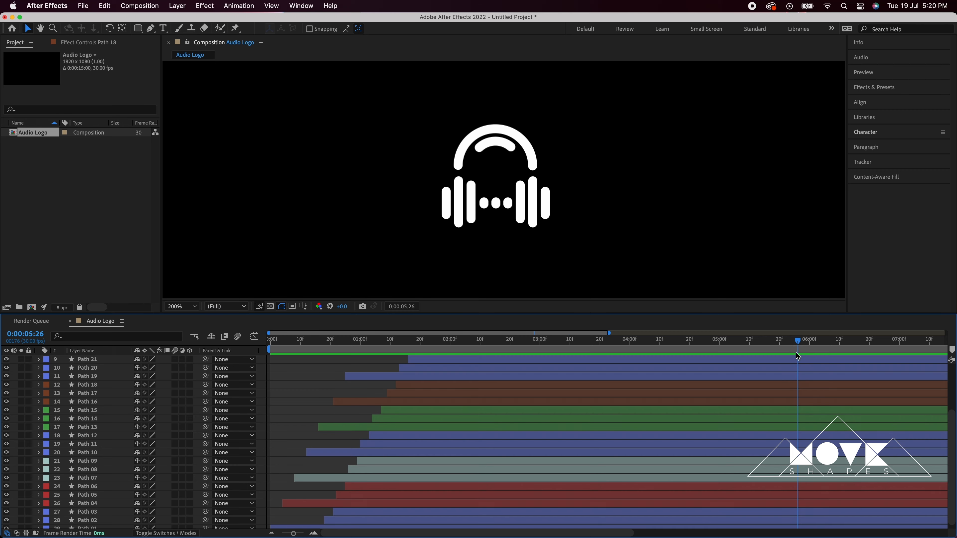
pyautogui.press('n')
pyautogui.hotkey('shift', '/')
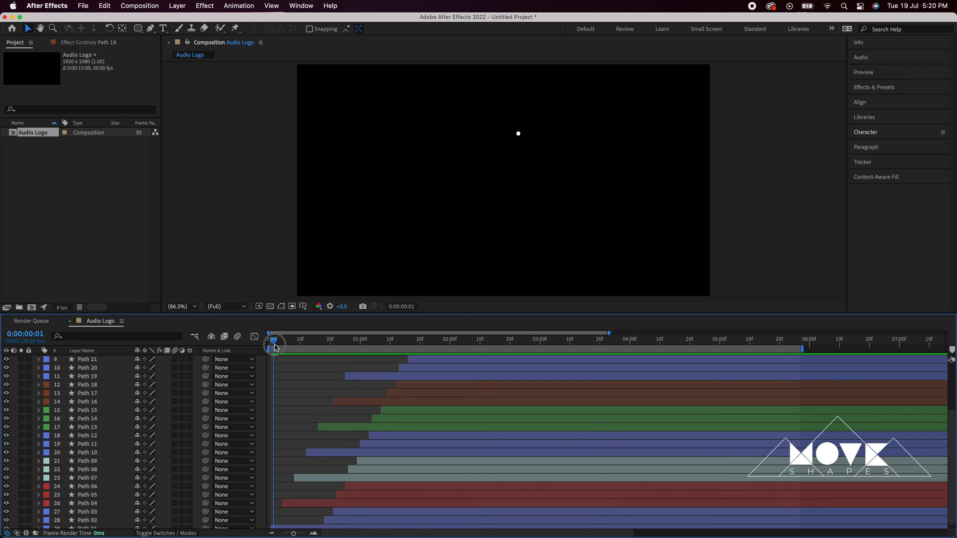
# Add an adjustment layer above all layers and apply the 4-Color Gradient effect to it.
pyautogui.moveTo(273, 348); pyautogui.dragTo(699, 350)
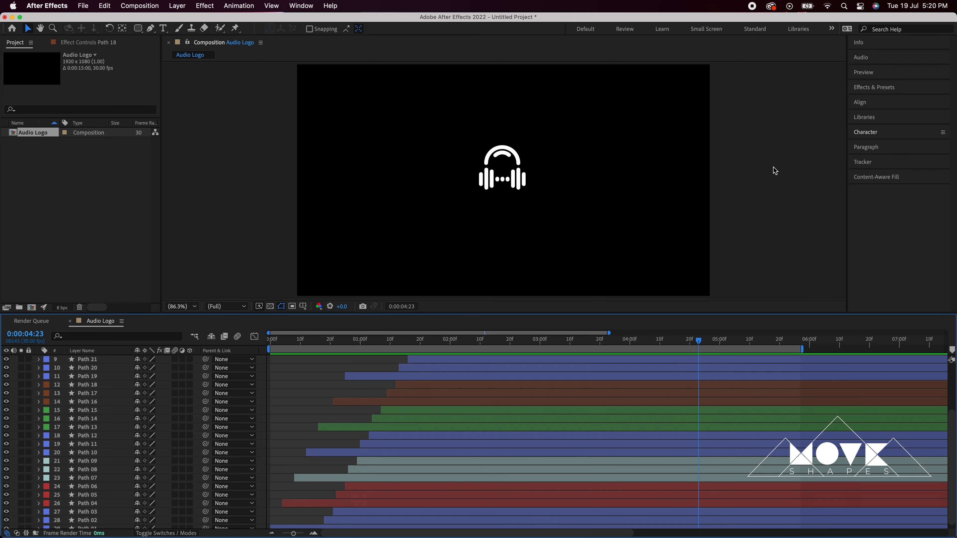
pyautogui.rightClick(775, 170)
pyautogui.moveTo(795, 166)
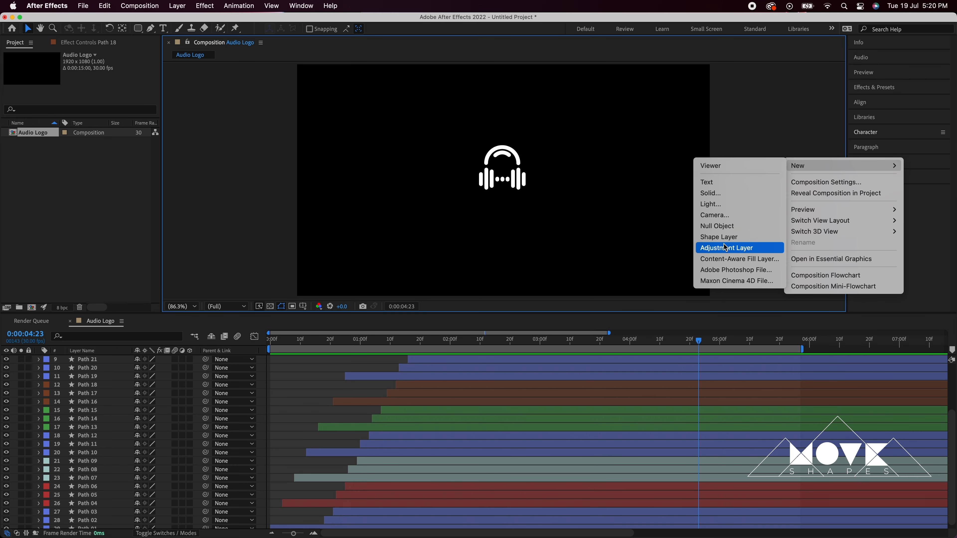
pyautogui.click(735, 249)
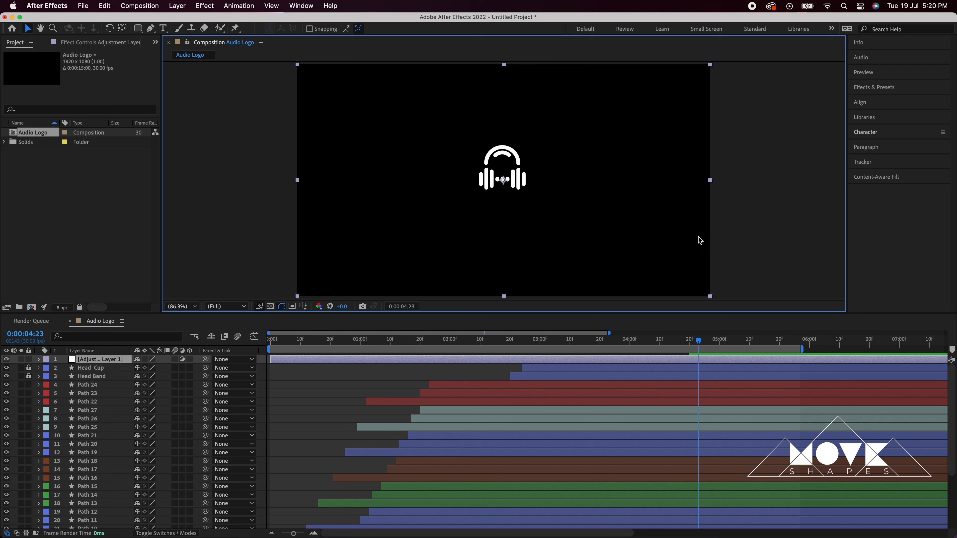
pyautogui.click(865, 87)
pyautogui.click(872, 101)
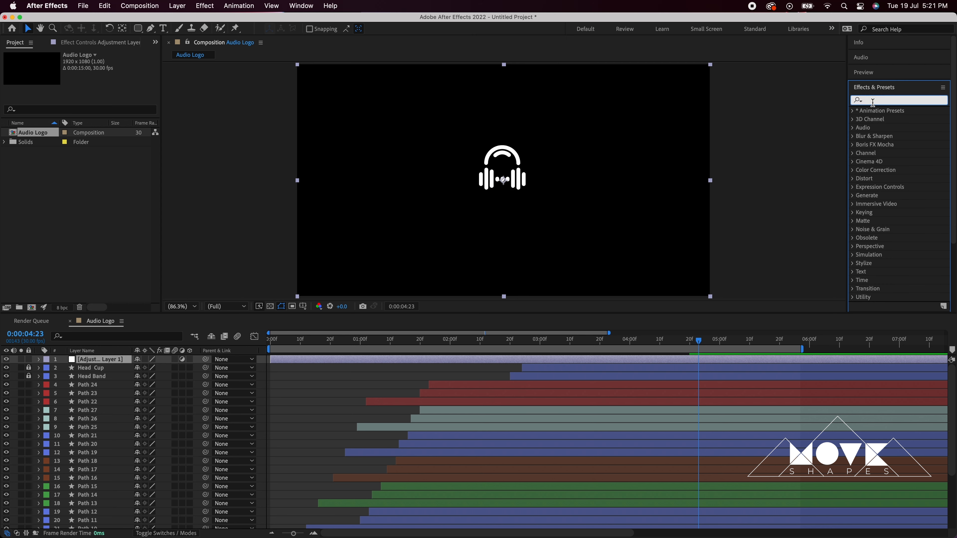
pyautogui.write('gra')
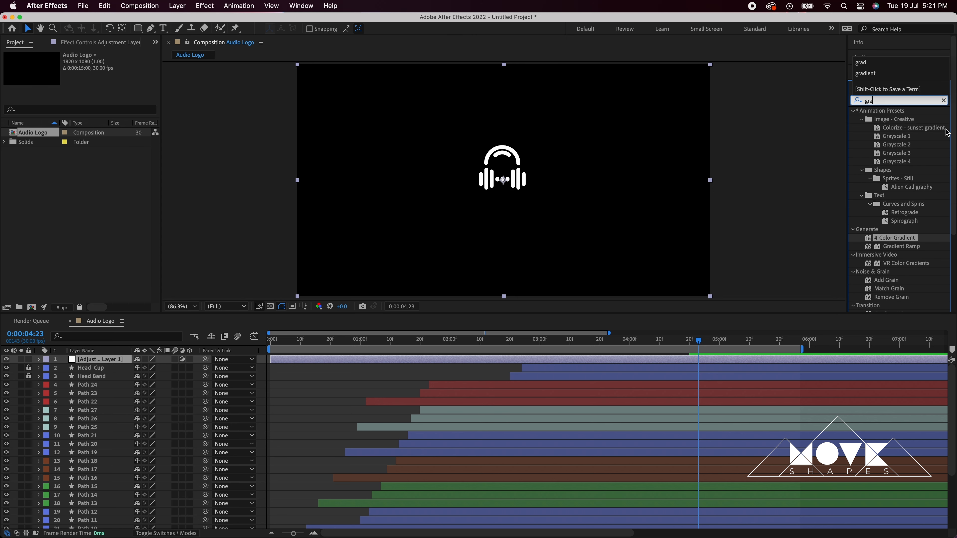
pyautogui.moveTo(888, 243); pyautogui.dragTo(570, 356)
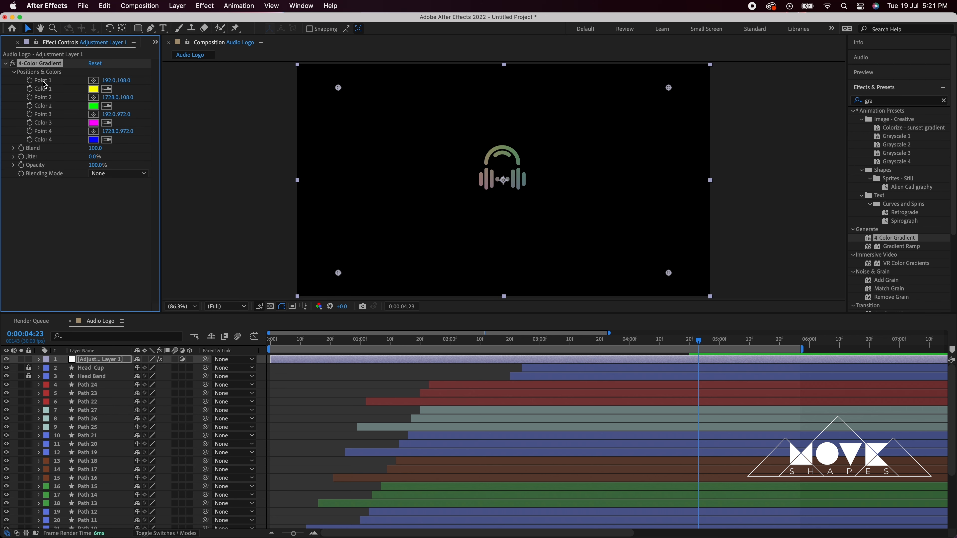
# Move the gradient points around the headphones, at about 827,361 (Point 1), 1186,384 (Point 2), 795,576 (Point 3) and 1137,617 (Point 4).
pyautogui.moveTo(338, 88); pyautogui.dragTo(475, 142)
pyautogui.moveTo(338, 273); pyautogui.dragTo(466, 189)
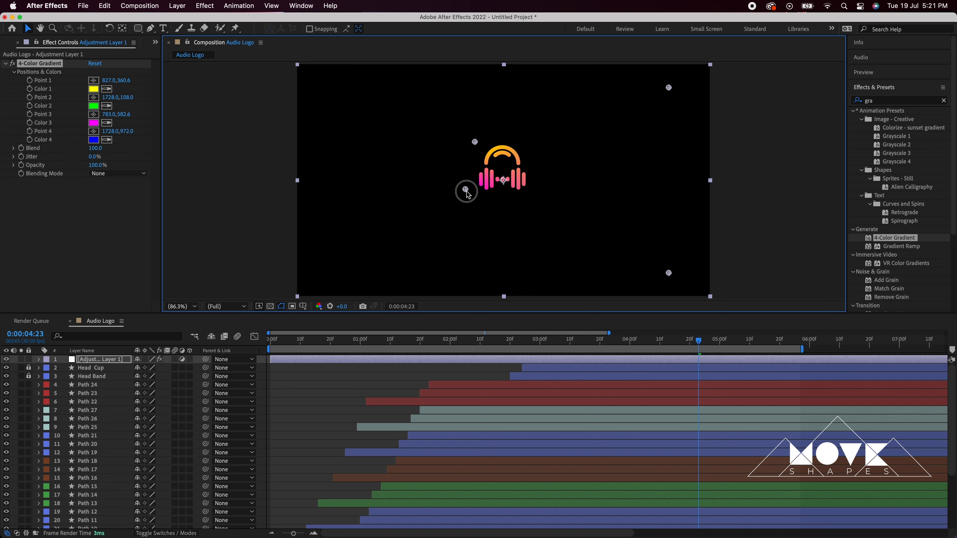
pyautogui.moveTo(668, 273); pyautogui.dragTo(533, 199)
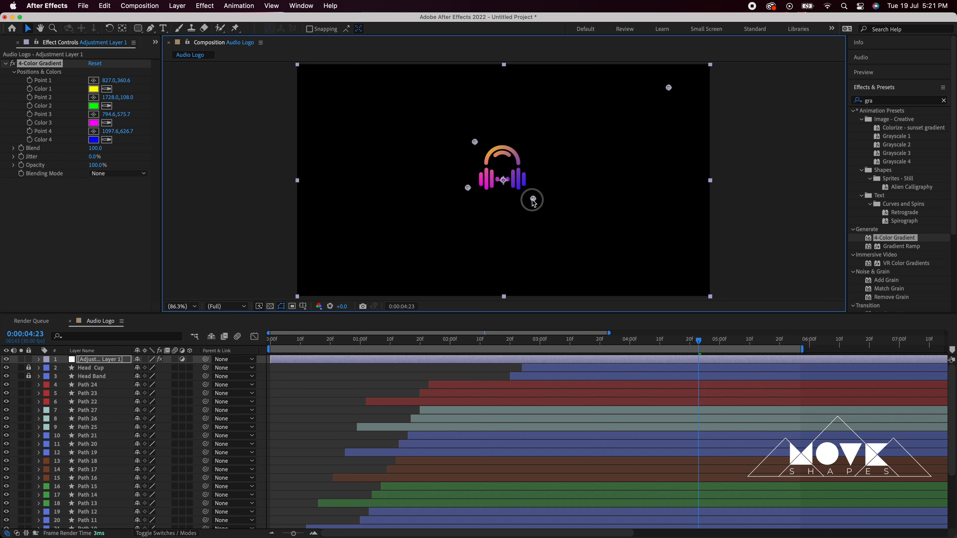
pyautogui.moveTo(668, 87); pyautogui.dragTo(552, 149)
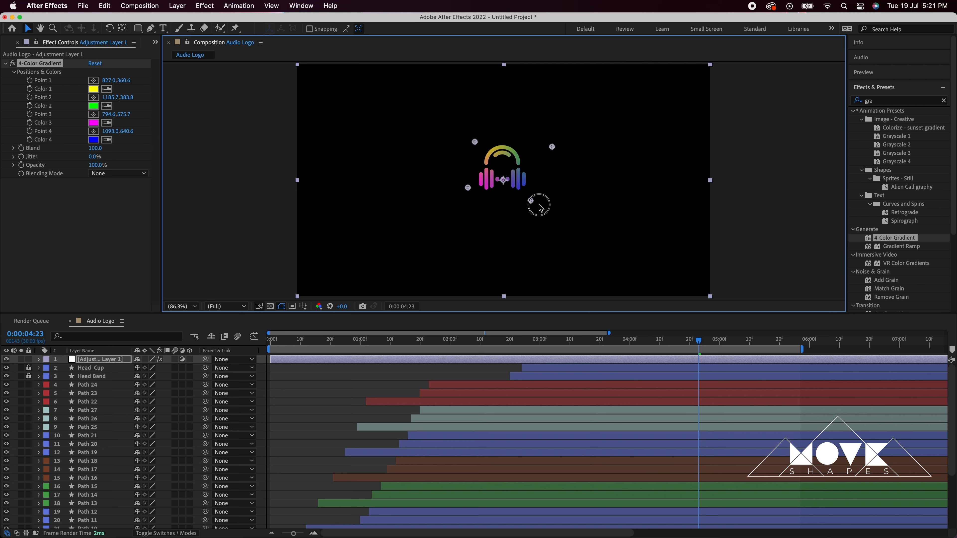
pyautogui.moveTo(540, 208)
pyautogui.mouseDown()
pyautogui.moveTo(613, 227)
pyautogui.moveTo(543, 201)
pyautogui.mouseUp()
# Set the gradient's Color 4 to FF0048 and preview the coloured logo animation from the start.
pyautogui.click(98, 141)
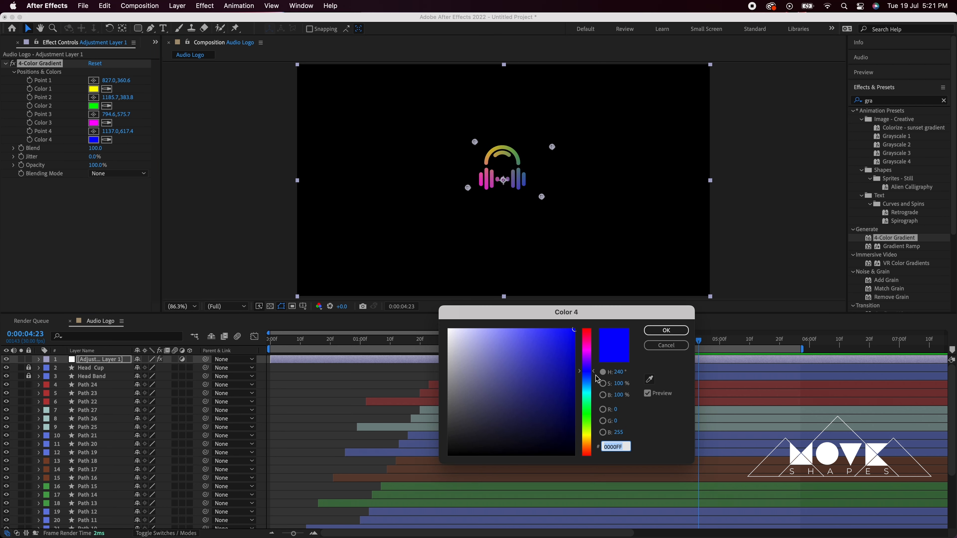
pyautogui.moveTo(591, 371); pyautogui.dragTo(593, 342)
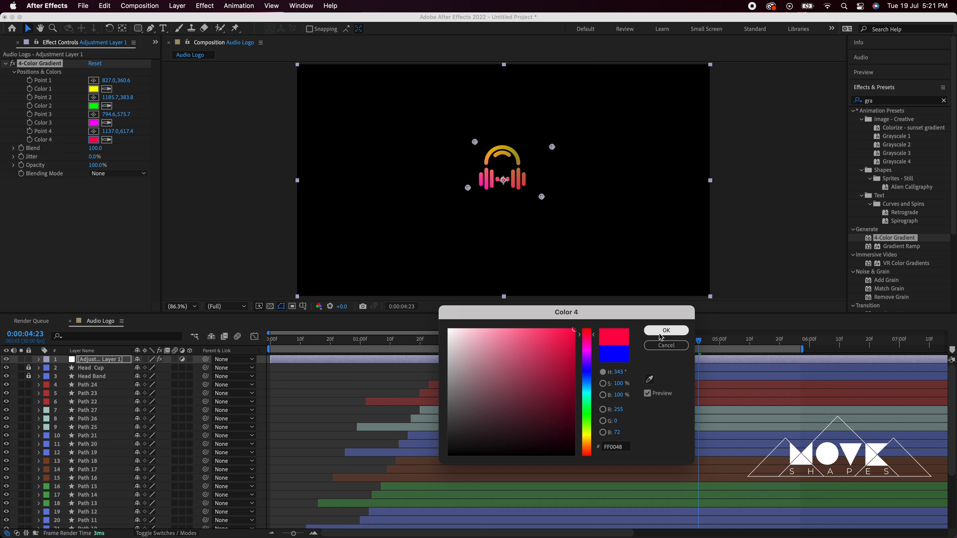
pyautogui.click(666, 330)
pyautogui.click(778, 202)
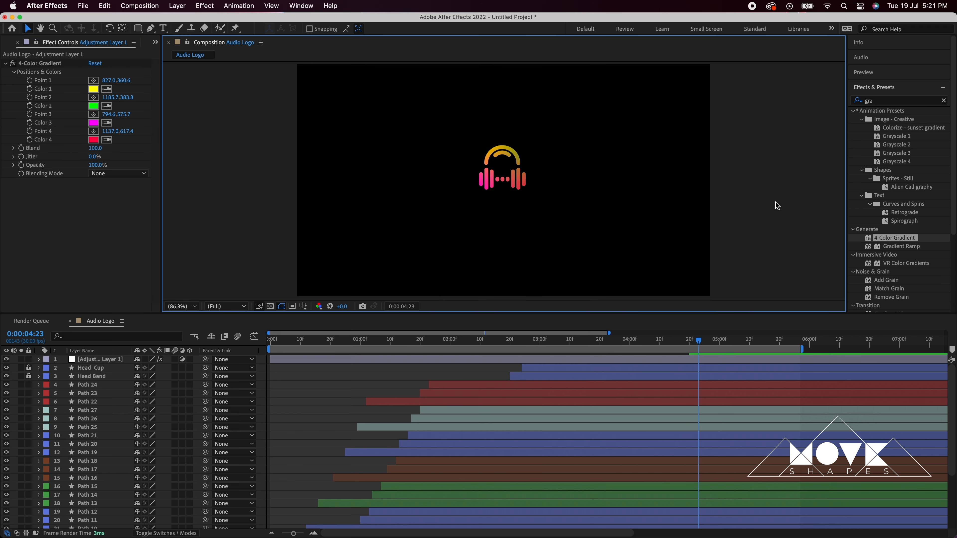
pyautogui.press('.')
pyautogui.press('.')
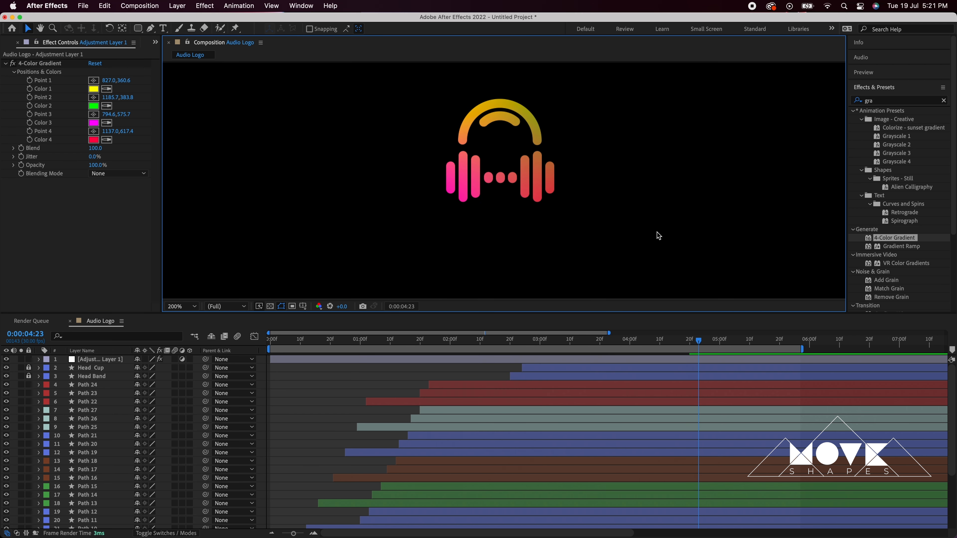
pyautogui.moveTo(373, 347); pyautogui.dragTo(253, 362)
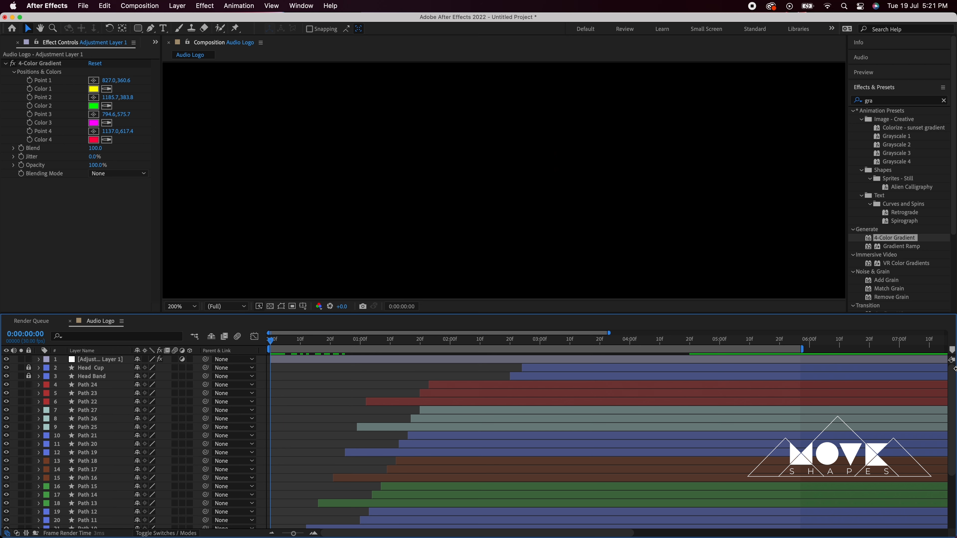
pyautogui.press('space')
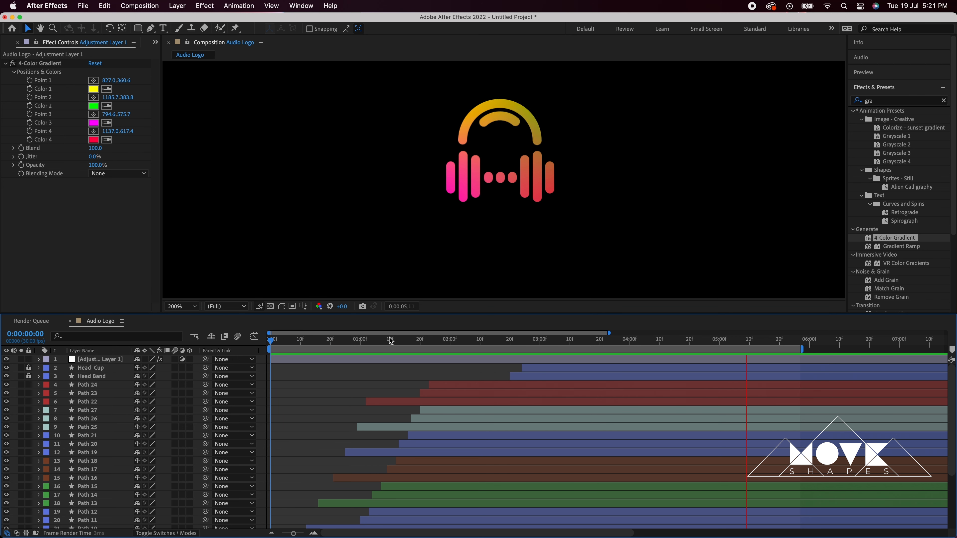
# Unlock the Head Cup and Head Band layers, shift both about 6 frames earlier, and preview the new timing.
pyautogui.moveTo(391, 341); pyautogui.dragTo(621, 358)
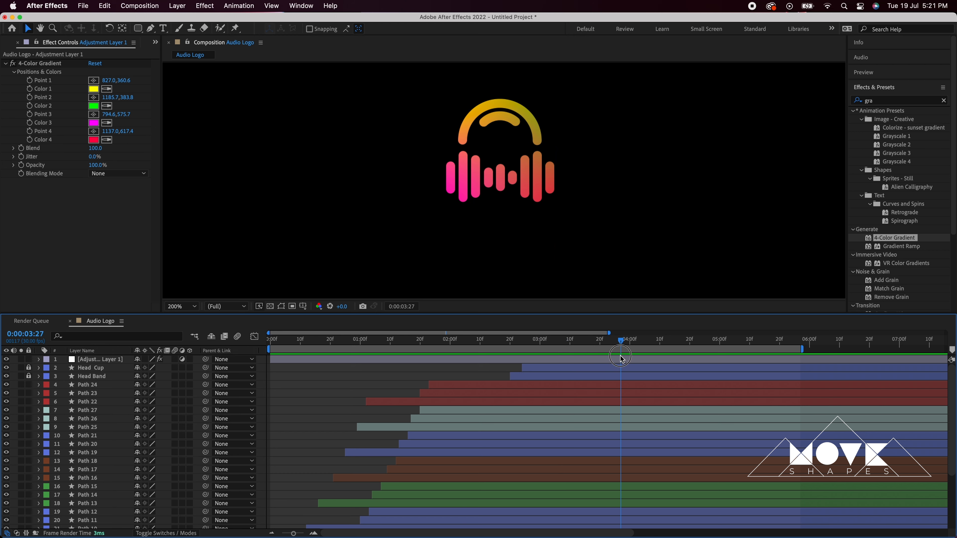
pyautogui.click(531, 369)
pyautogui.moveTo(29, 371); pyautogui.dragTo(29, 376)
pyautogui.click(557, 368)
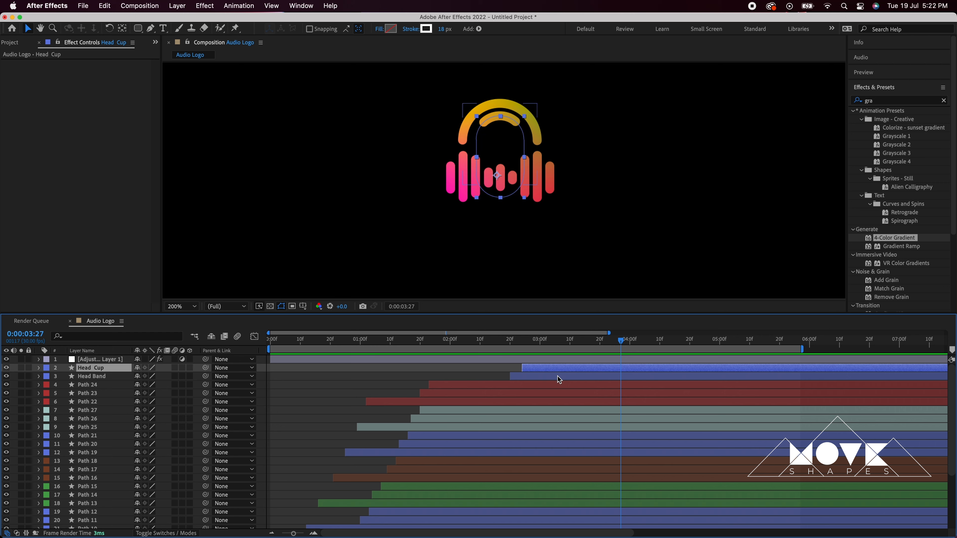
pyautogui.keyDown('shift'); pyautogui.click(558, 377); pyautogui.keyUp('shift')
pyautogui.moveTo(558, 376); pyautogui.dragTo(540, 377)
pyautogui.click(469, 368)
pyautogui.press('space')
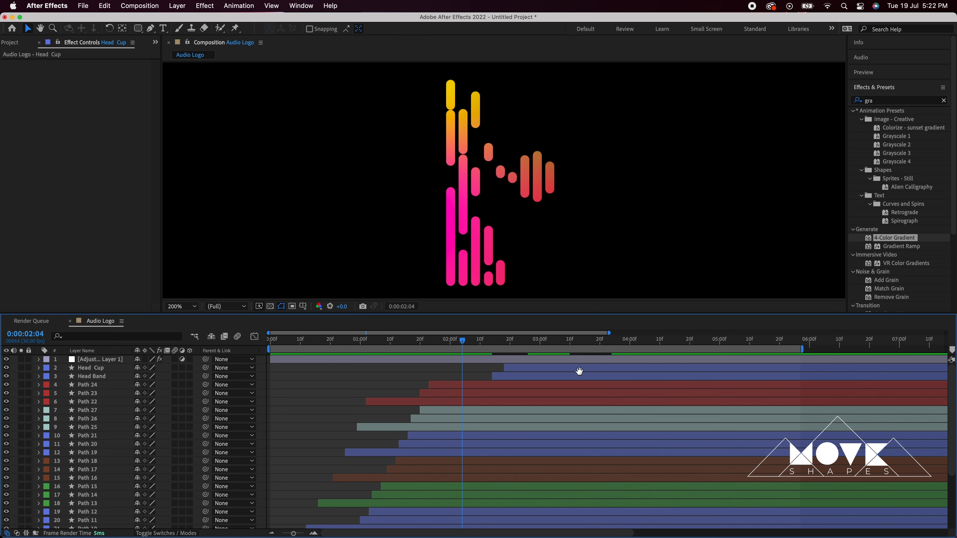
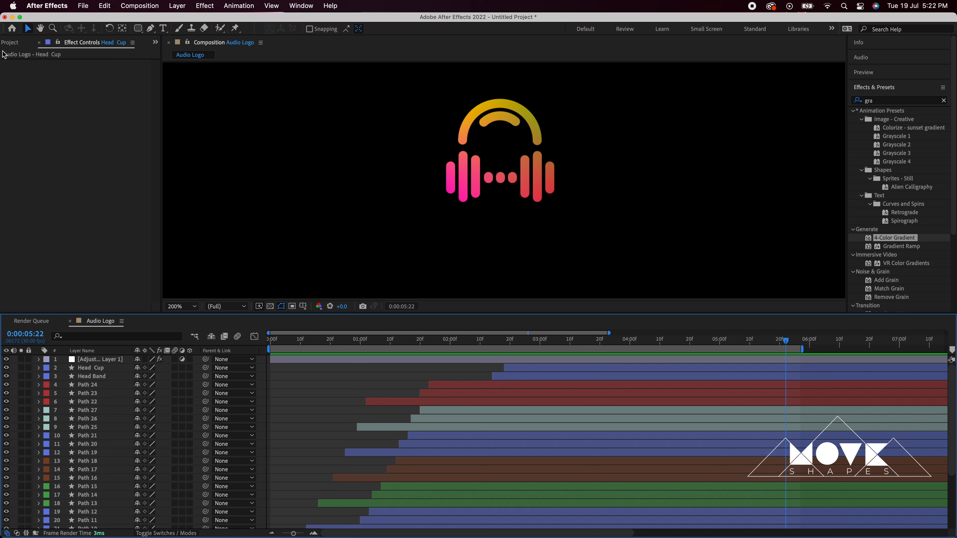
# Create a new composition named Text at 1920 x 1080 px, 30 fps and 15 seconds long.
pyautogui.click(11, 42)
pyautogui.rightClick(95, 171)
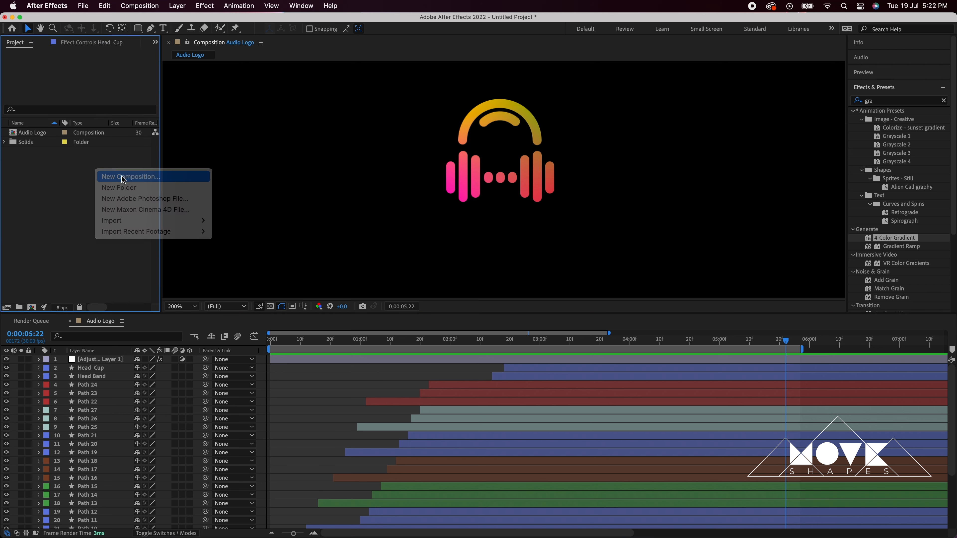
pyautogui.click(124, 177)
pyautogui.write('Text')
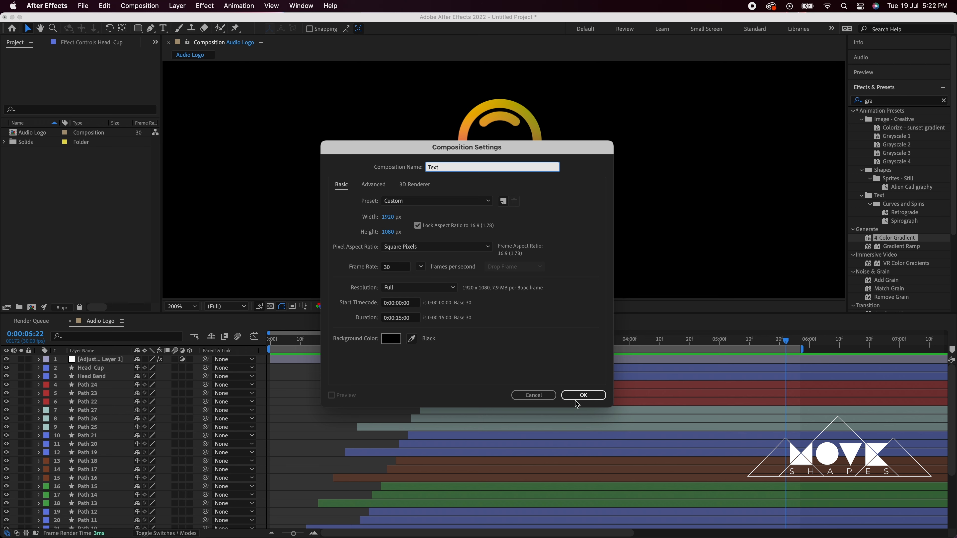
pyautogui.click(576, 399)
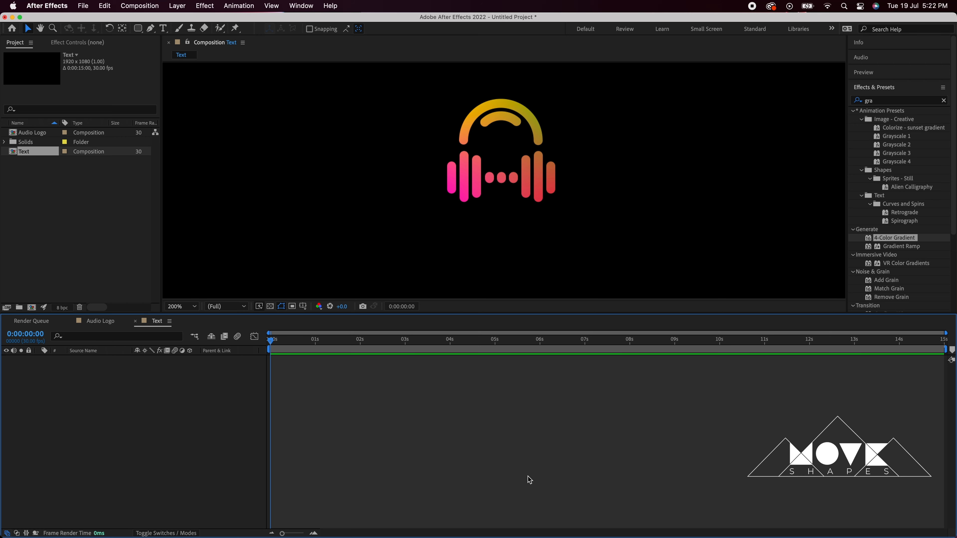
# Add the text "Audio Wave" in Montserrat Alternates ExtraBold near the middle of the empty composition.
pyautogui.moveTo(355, 344); pyautogui.dragTo(262, 342)
pyautogui.click(183, 308)
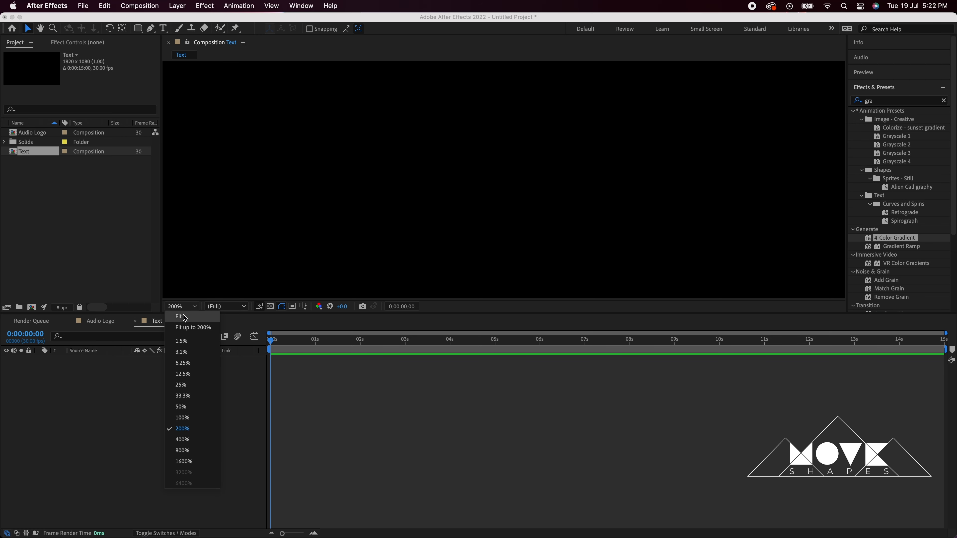
pyautogui.click(185, 318)
pyautogui.click(163, 28)
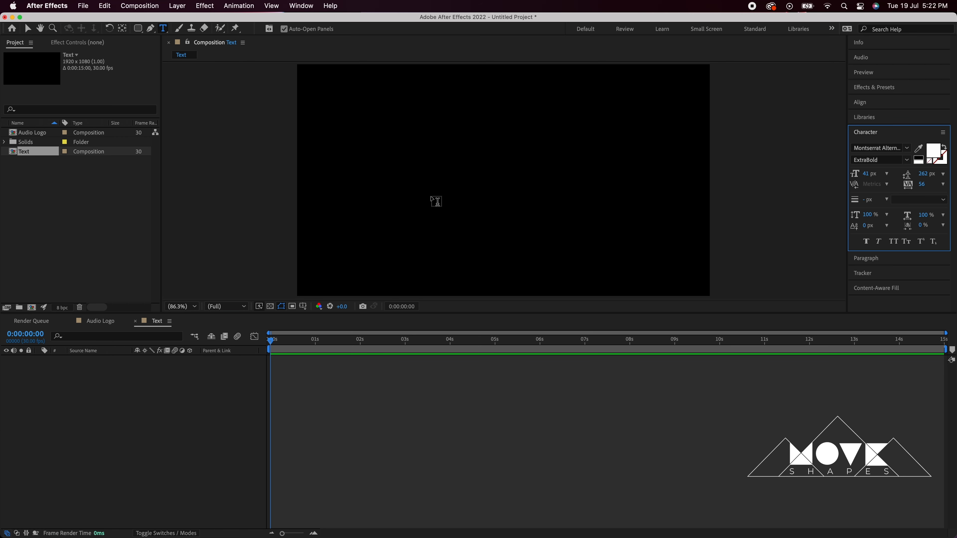
pyautogui.click(907, 147)
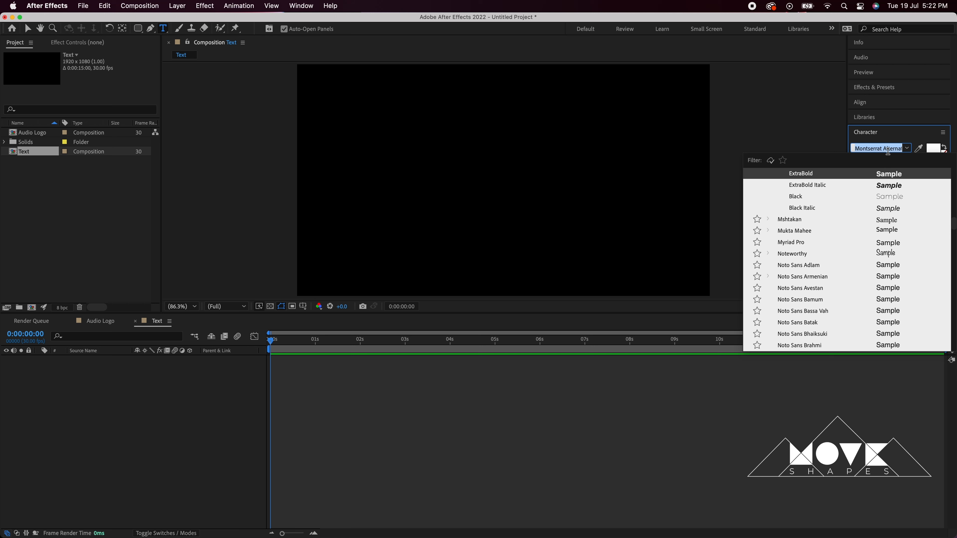
pyautogui.scroll(5, 834, 236)
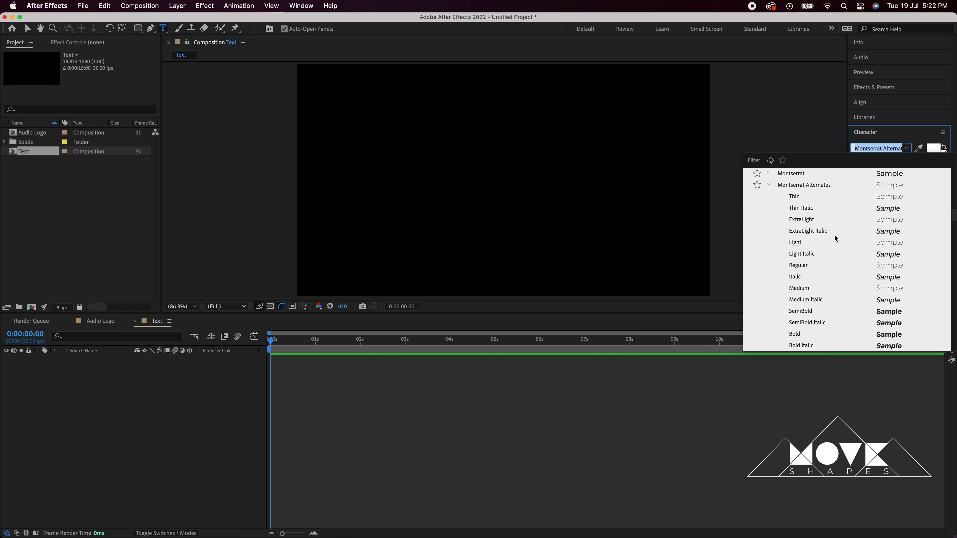
pyautogui.click(907, 149)
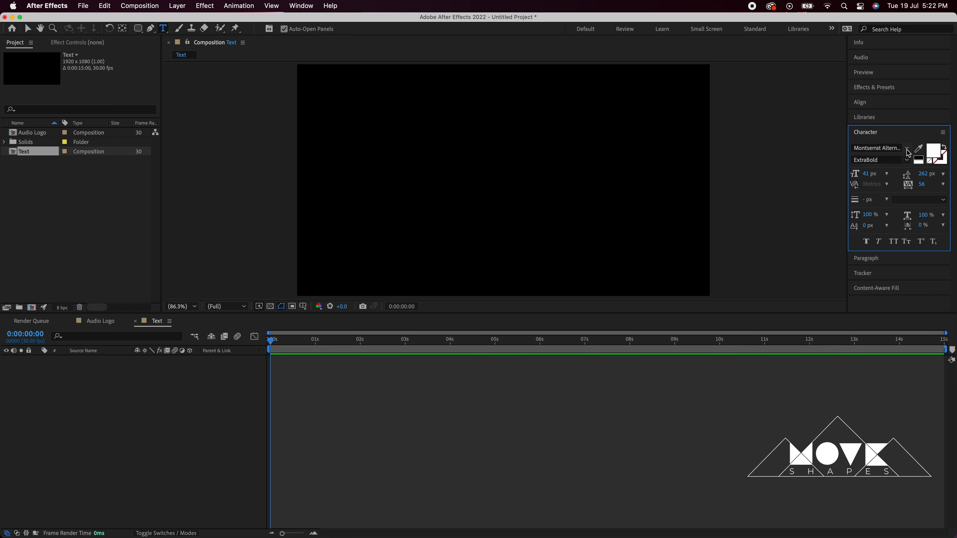
pyautogui.click(493, 194)
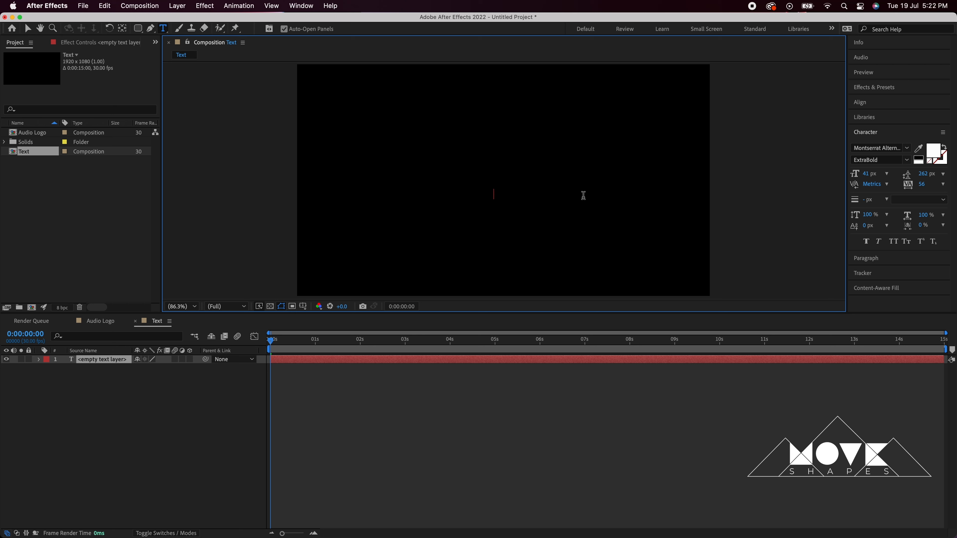
pyautogui.write('Audi')
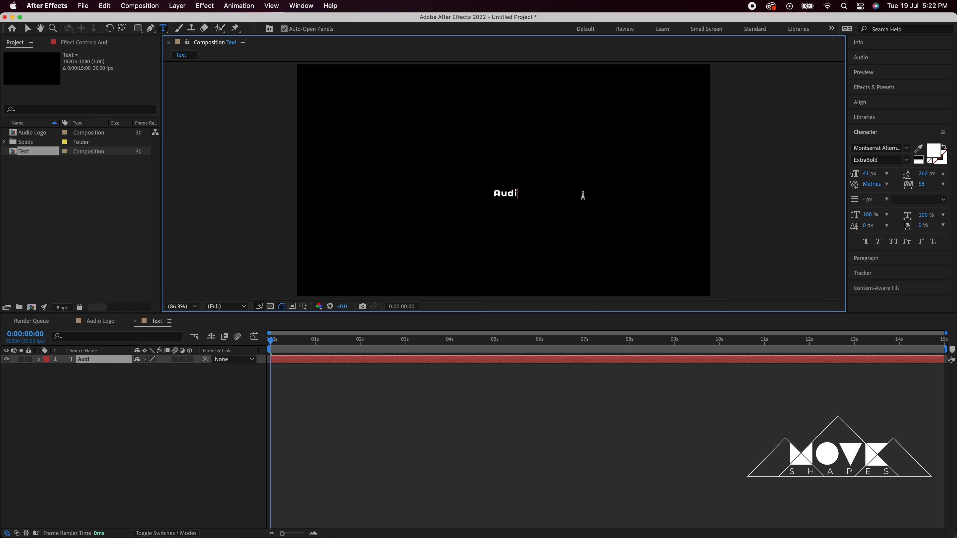
pyautogui.write('o Wave')
pyautogui.click(28, 28)
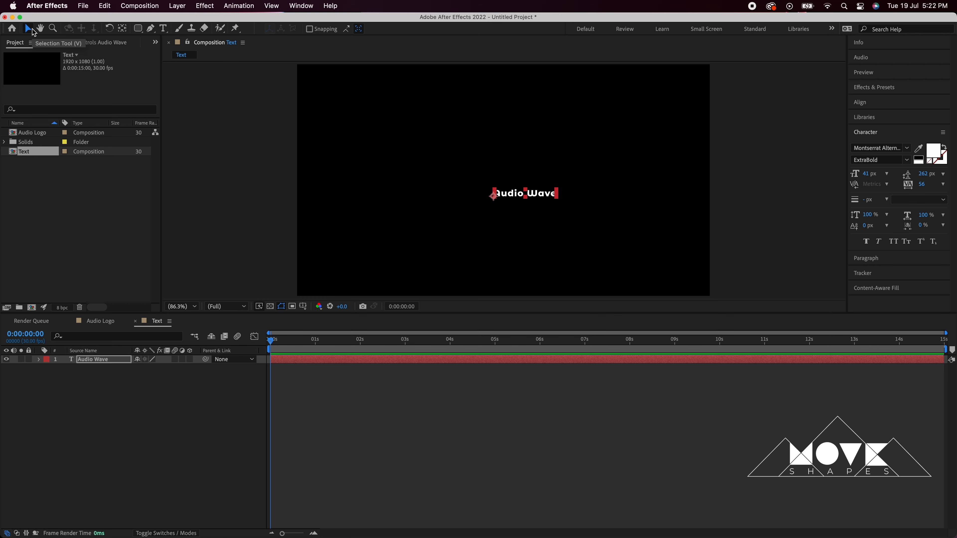
# Centre the Audio Wave text horizontally and vertically in the composition.
pyautogui.click(868, 102)
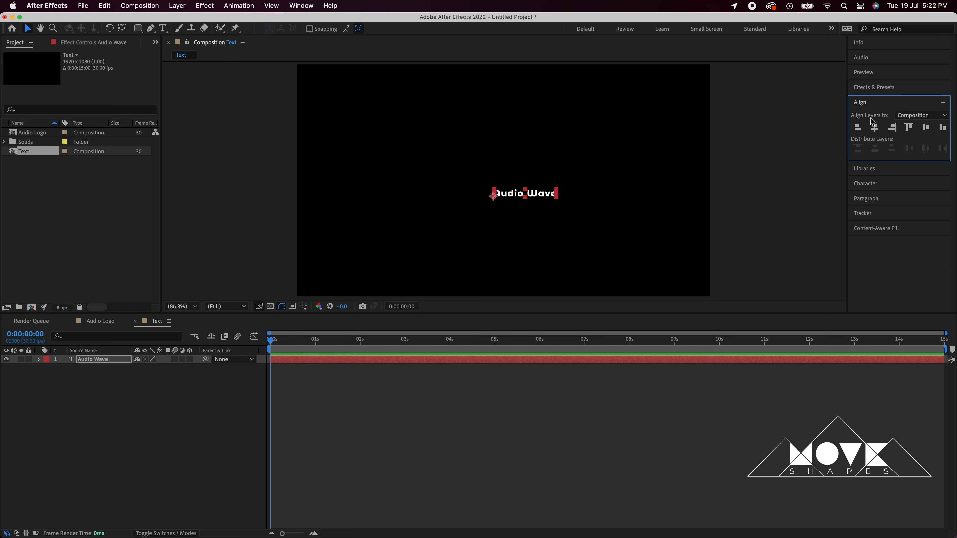
pyautogui.click(875, 127)
pyautogui.click(926, 127)
pyautogui.scroll(3, 532, 197)
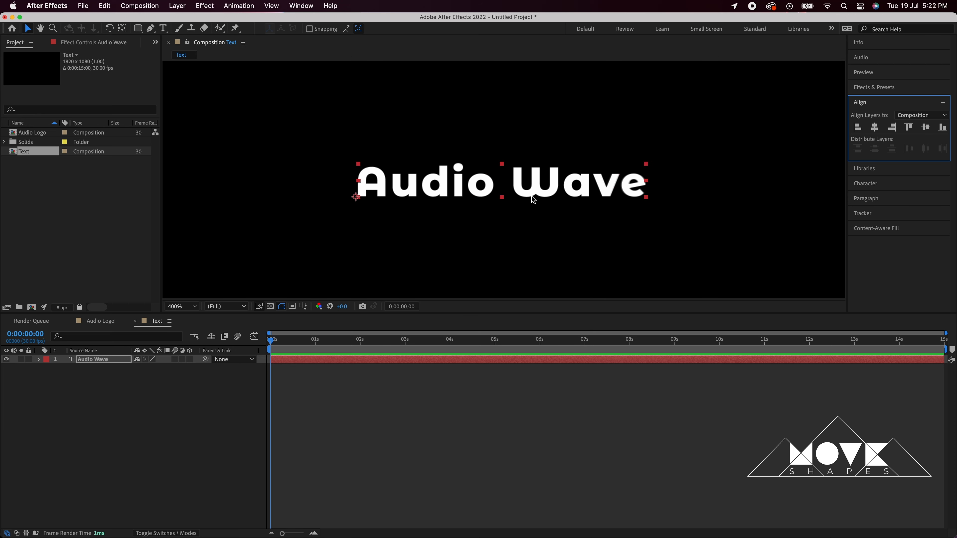
pyautogui.scroll(-1, 531, 196)
pyautogui.click(691, 190)
# Change the font style of the word "Audio" to Light, leaving out the word "Wave".
pyautogui.click(458, 186)
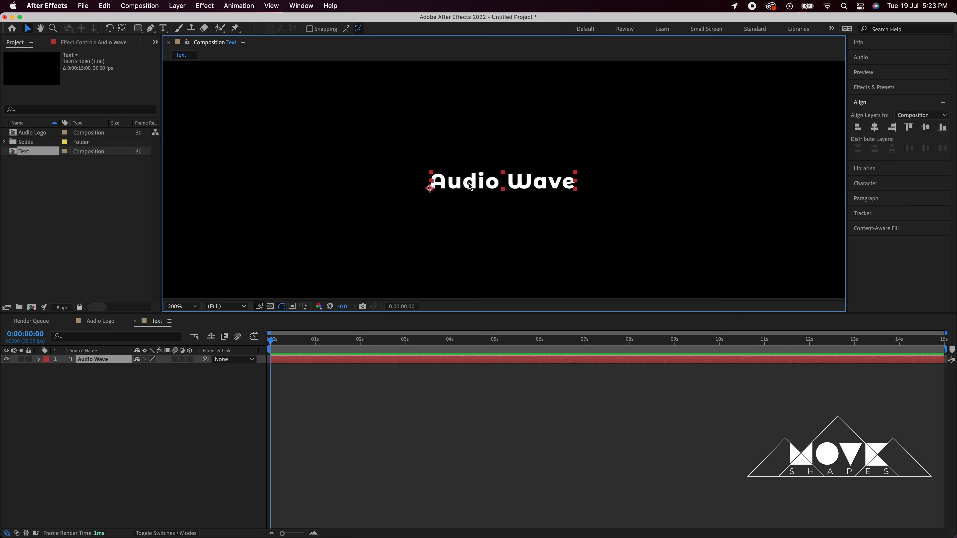
pyautogui.doubleClick(469, 183)
pyautogui.doubleClick(441, 183)
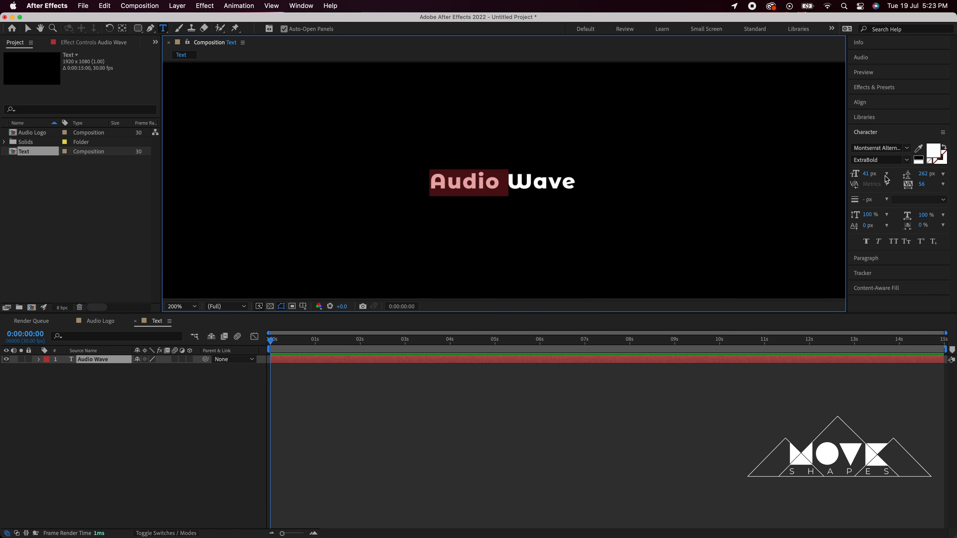
pyautogui.click(907, 159)
pyautogui.click(869, 213)
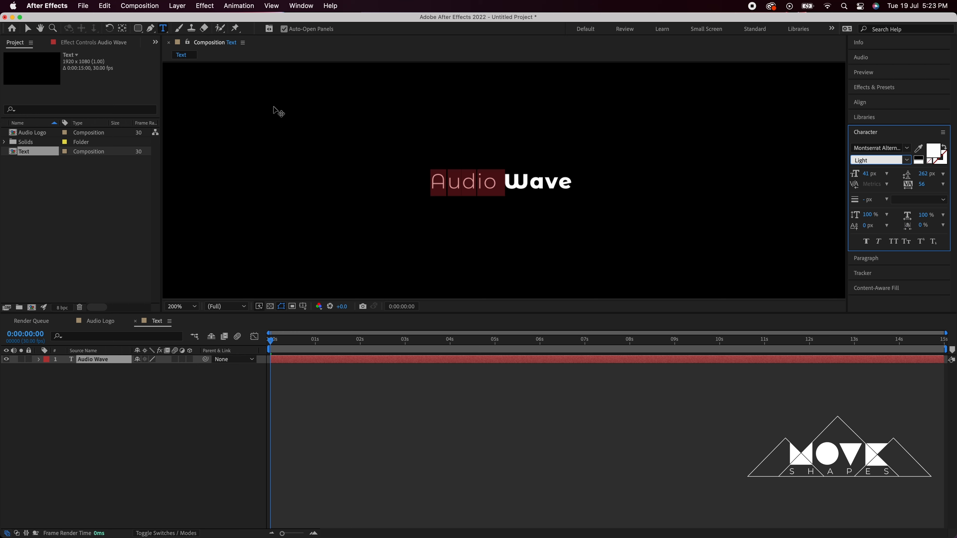
pyautogui.click(27, 28)
pyautogui.click(503, 451)
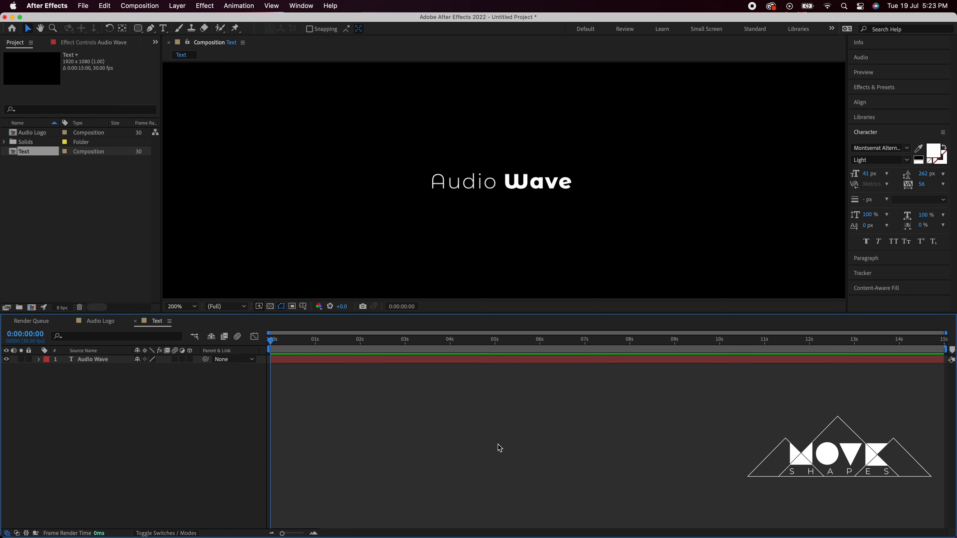
# Add a Position animator to the Audio Wave text and set its position to 0, -150.
pyautogui.click(38, 359)
pyautogui.click(195, 369)
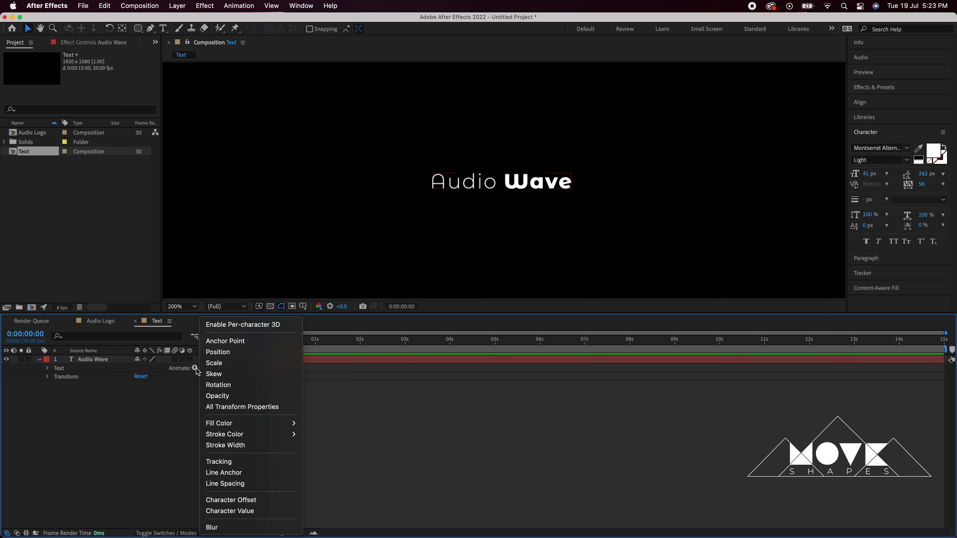
pyautogui.click(245, 353)
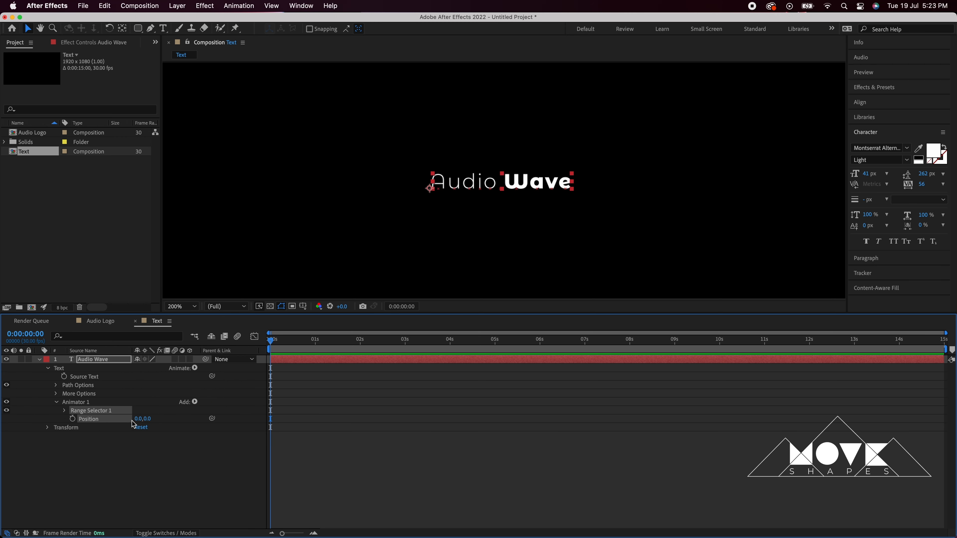
pyautogui.click(148, 420)
pyautogui.press('Return')
pyautogui.click(323, 465)
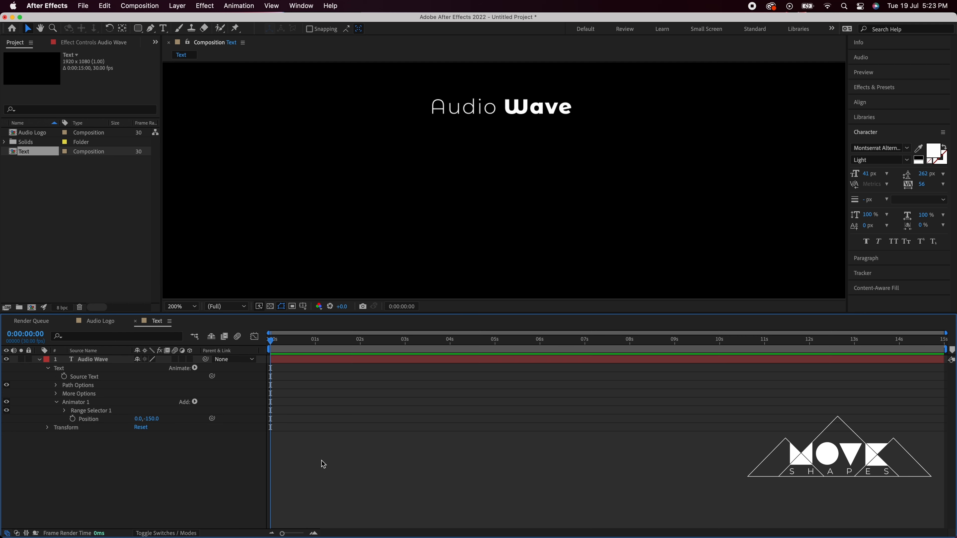
# Keyframe the range selector's Offset from -100% at the first frame to 100% at 1 second.
pyautogui.click(66, 412)
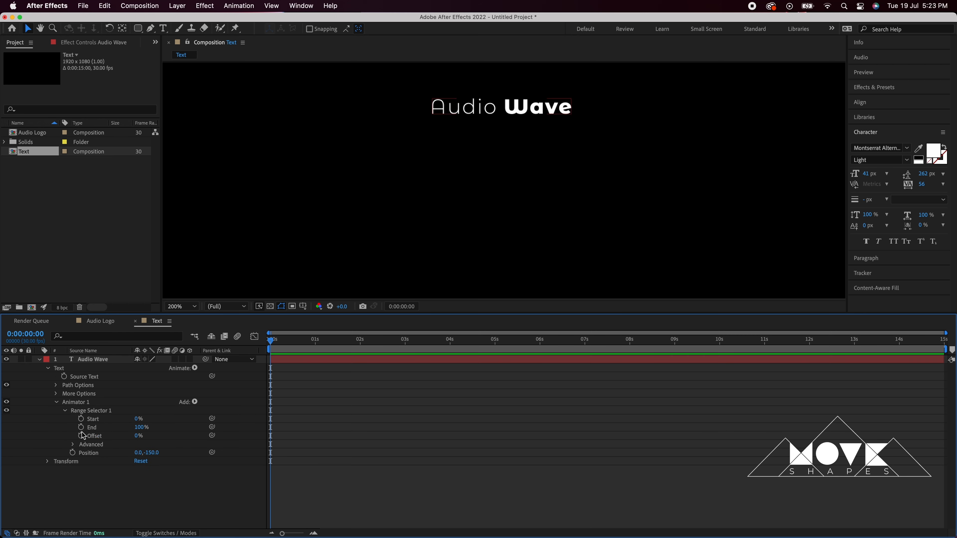
pyautogui.click(74, 445)
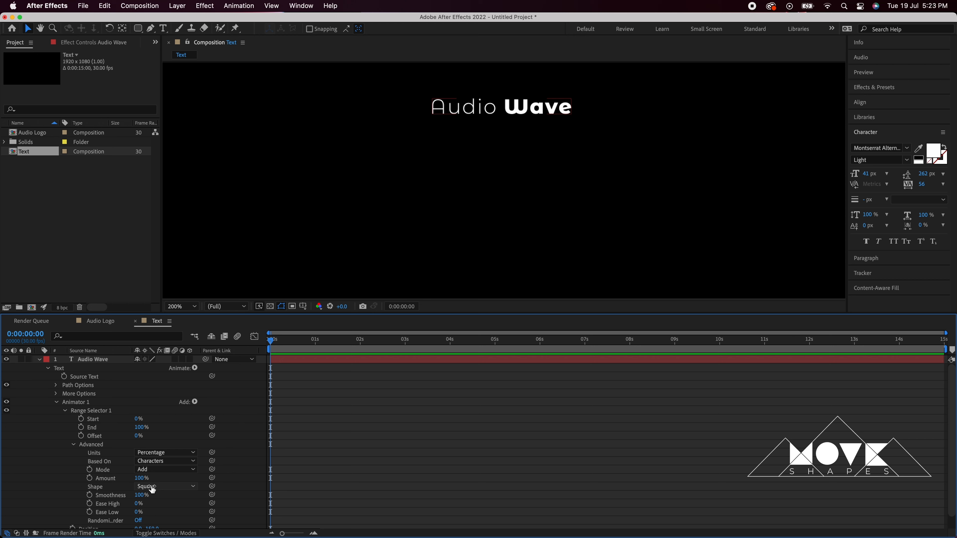
pyautogui.moveTo(138, 438); pyautogui.dragTo(63, 440)
pyautogui.click(81, 436)
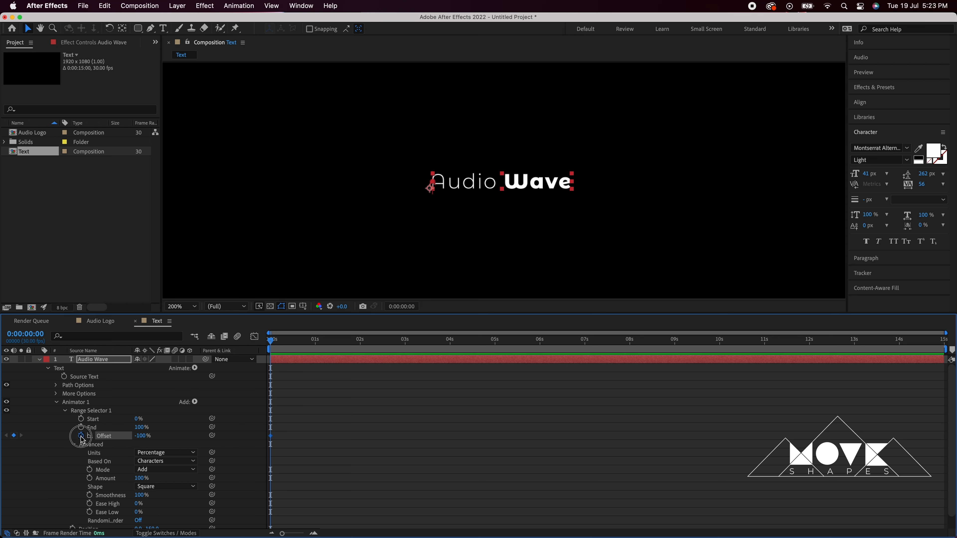
pyautogui.click(142, 436)
pyautogui.click(171, 437)
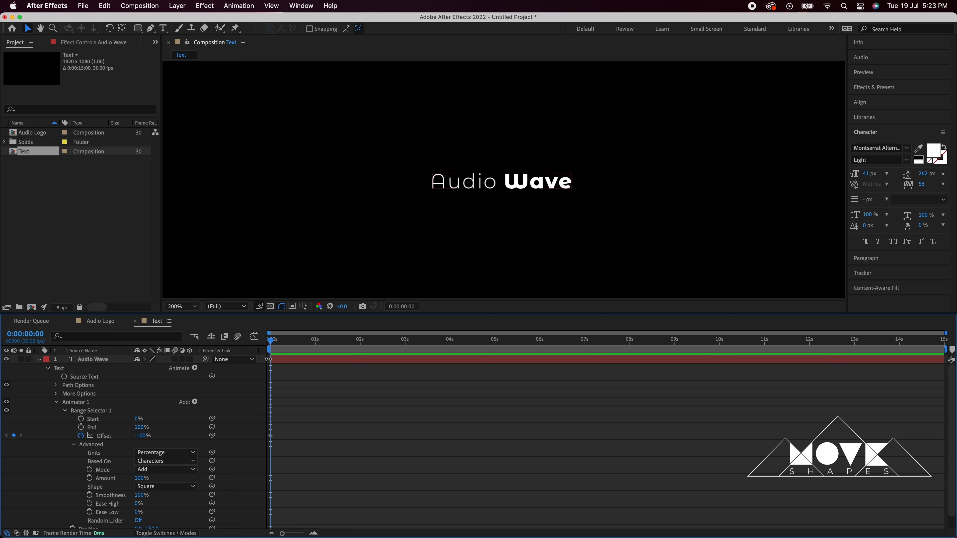
pyautogui.moveTo(307, 341); pyautogui.dragTo(315, 341)
pyautogui.moveTo(139, 436); pyautogui.dragTo(294, 453)
pyautogui.click(306, 423)
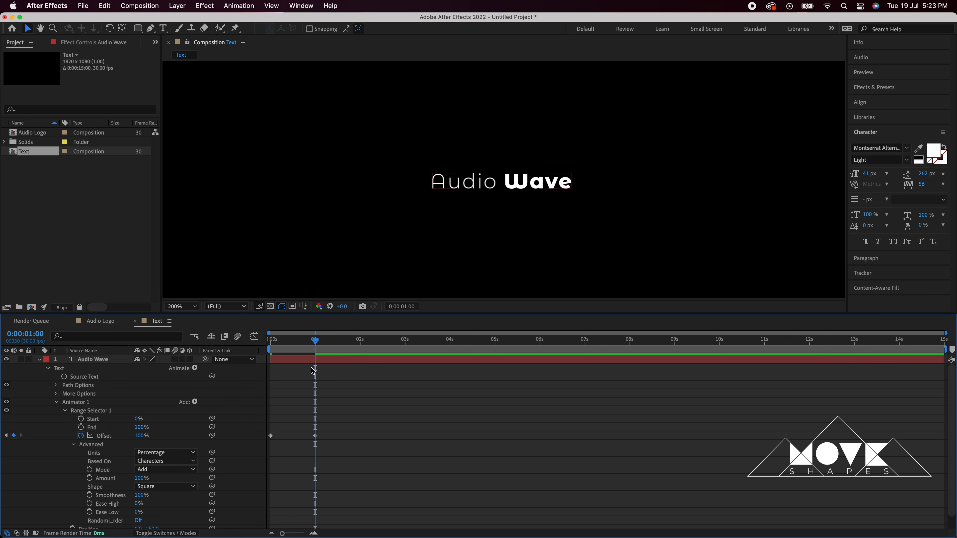
# Set the range selector's Shape to Ramp Down and Ease High to 100%, and preview the text animation from the start.
pyautogui.moveTo(310, 344); pyautogui.dragTo(260, 352)
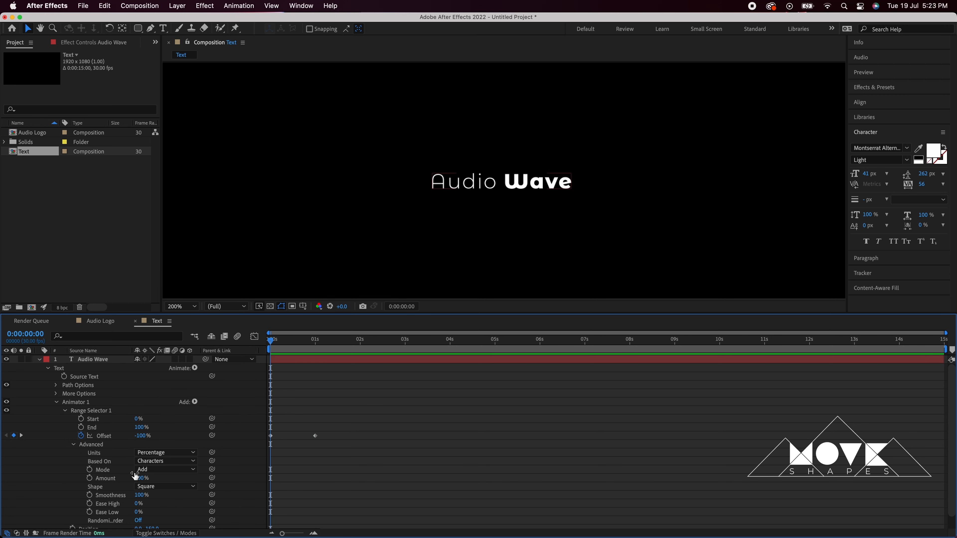
pyautogui.click(157, 487)
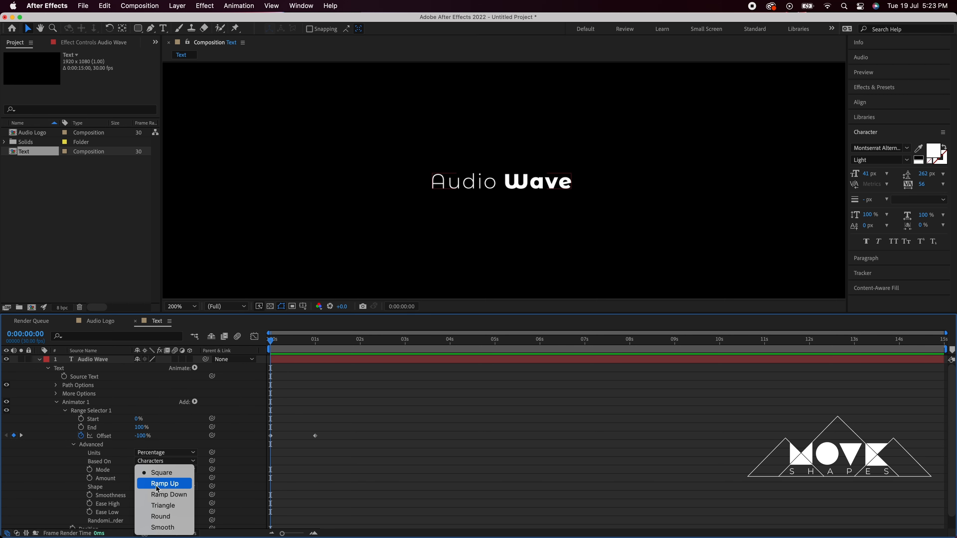
pyautogui.click(169, 495)
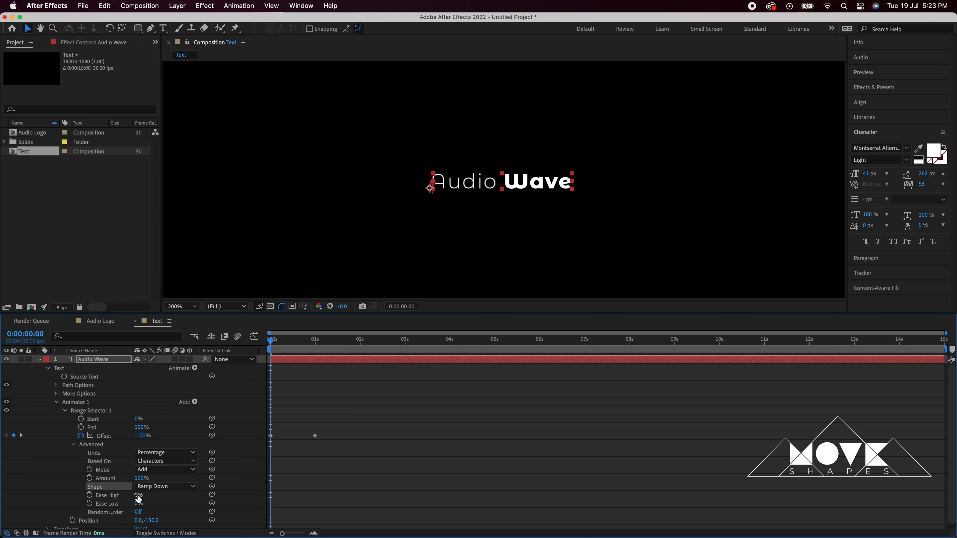
pyautogui.moveTo(139, 496); pyautogui.dragTo(225, 500)
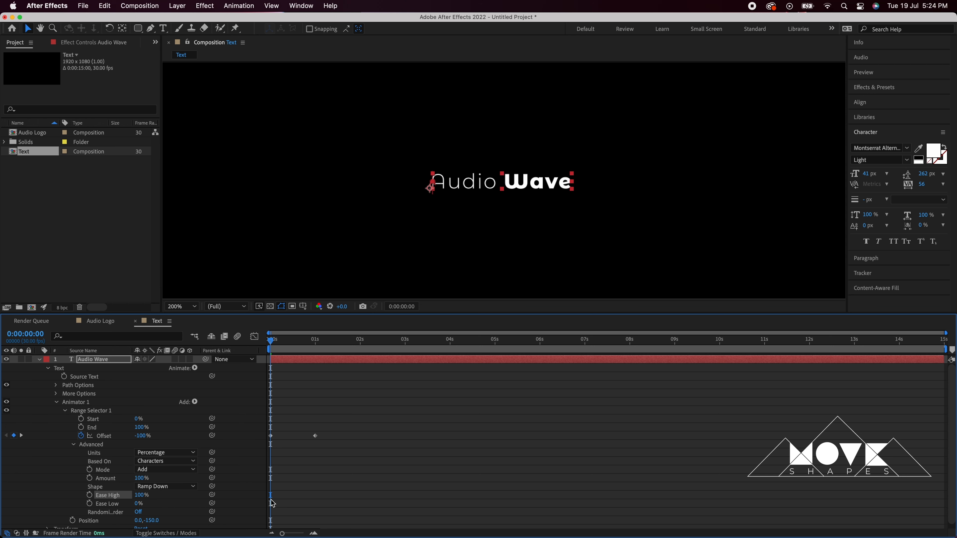
pyautogui.click(342, 466)
pyautogui.click(274, 341)
pyautogui.moveTo(274, 343); pyautogui.dragTo(270, 341)
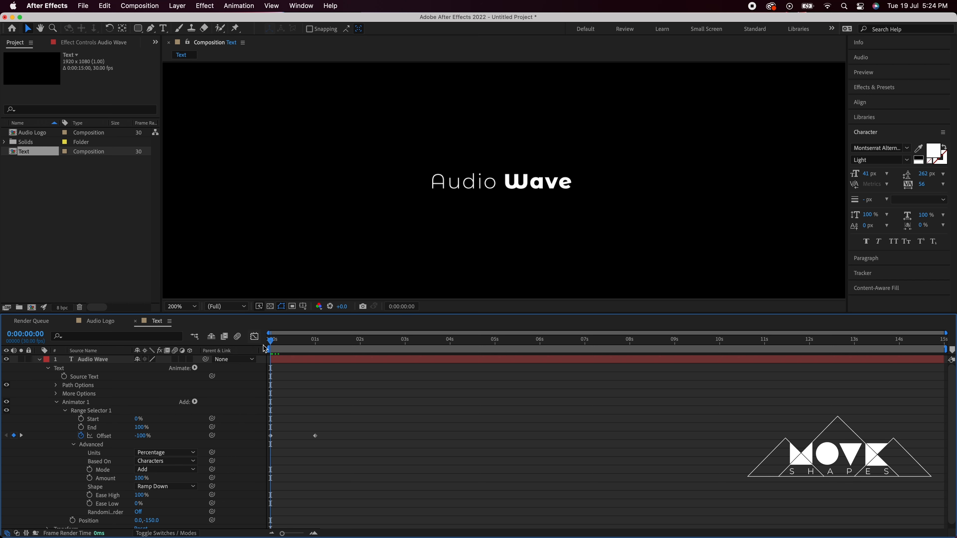
pyautogui.press('space')
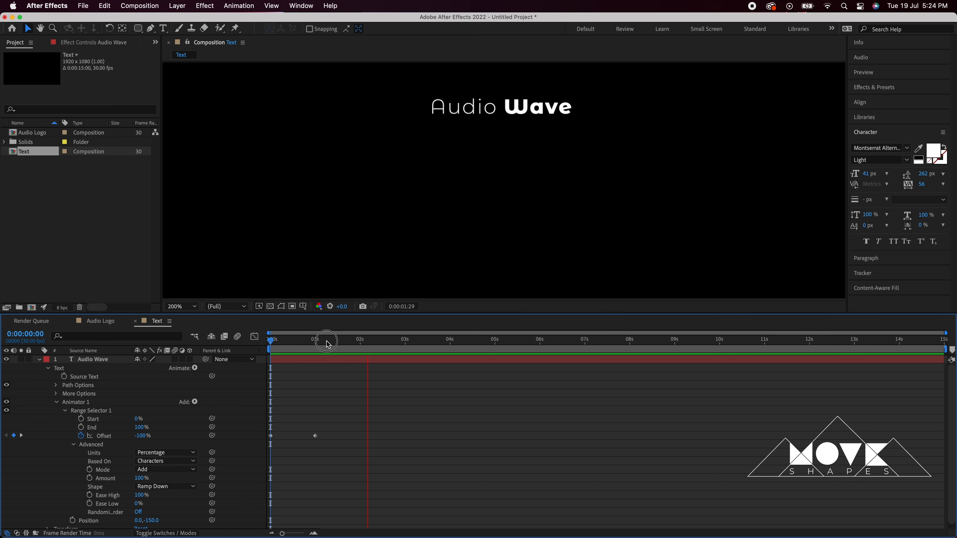
pyautogui.press('space')
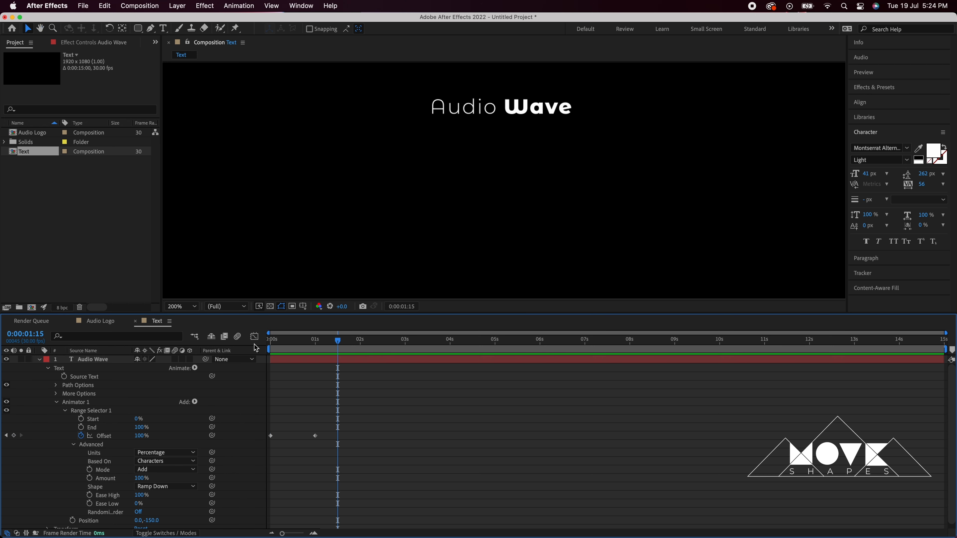
# Rename the Audio Wave text's Animator 1 as Position 01.
pyautogui.click(56, 403)
pyautogui.press('Home')
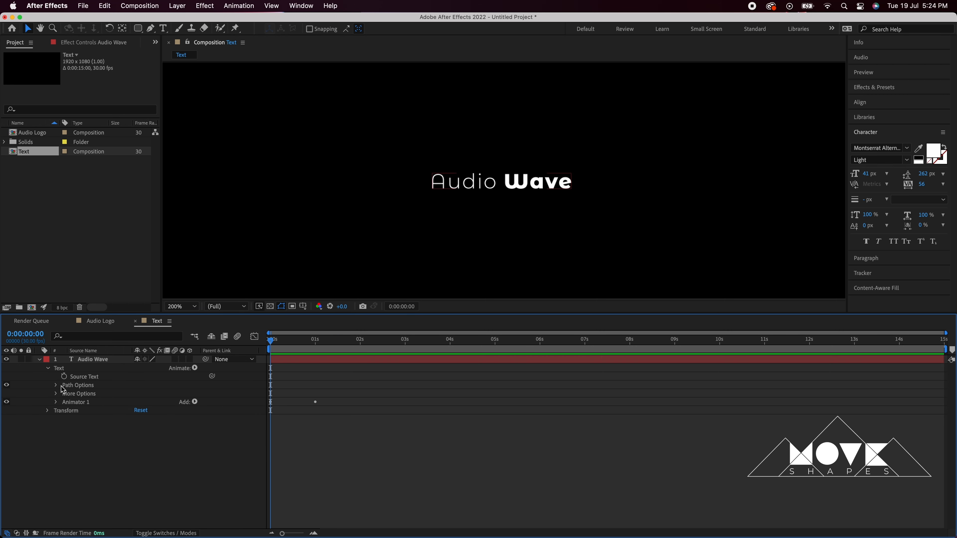
pyautogui.click(75, 404)
pyautogui.rightClick(77, 405)
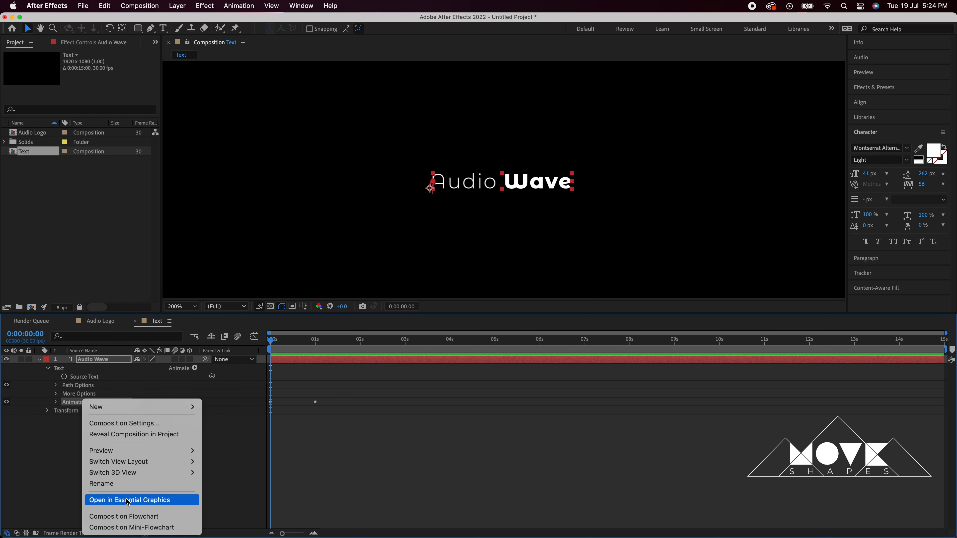
pyautogui.click(115, 485)
pyautogui.write('Pos')
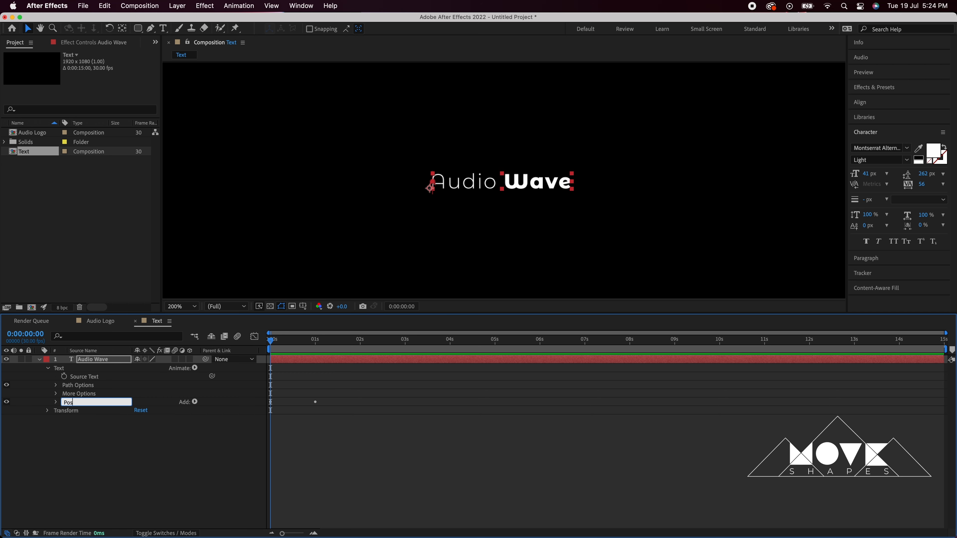
pyautogui.write('ition 01')
pyautogui.press('Return')
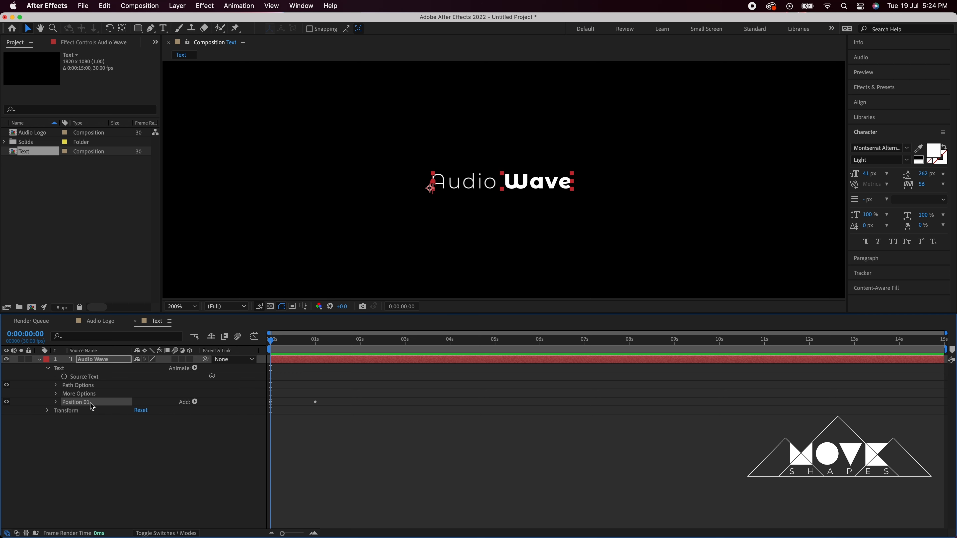
# Duplicate the Position 01 animator and set the copy's position to 0, 80.
pyautogui.click(105, 9)
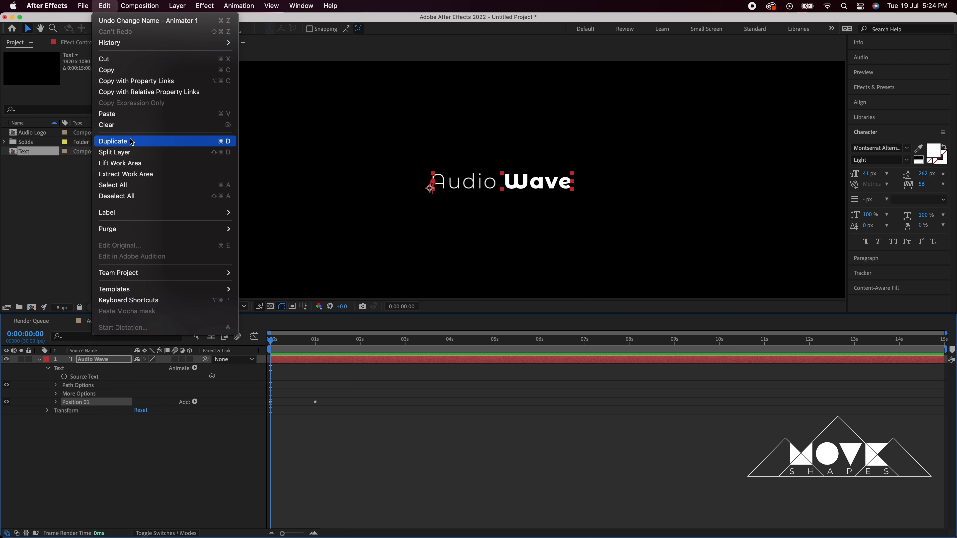
pyautogui.click(145, 142)
pyautogui.click(56, 411)
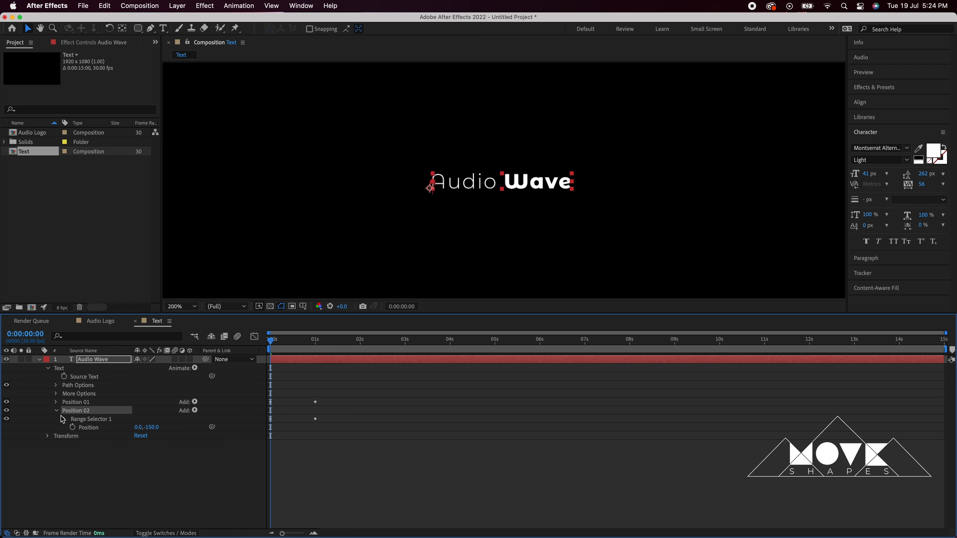
pyautogui.click(154, 428)
pyautogui.write('80')
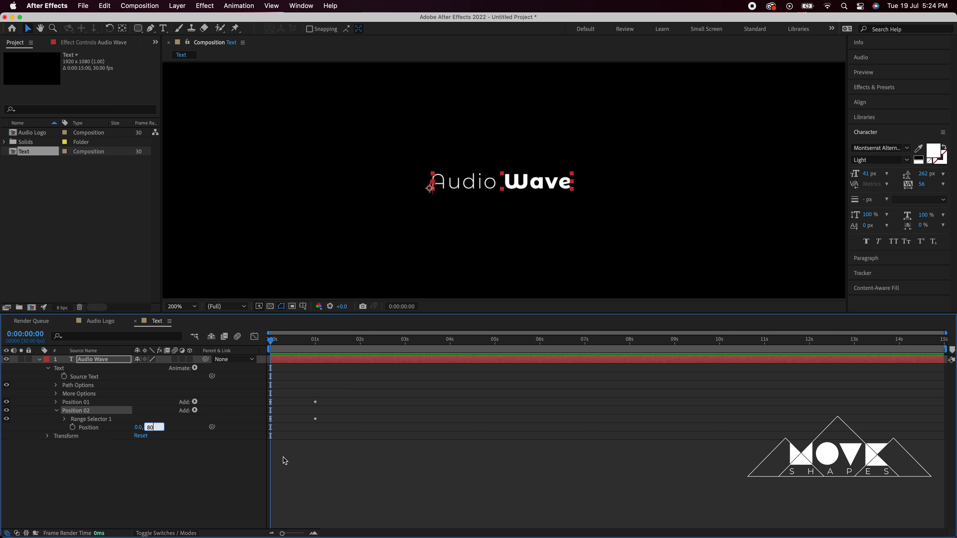
pyautogui.click(295, 465)
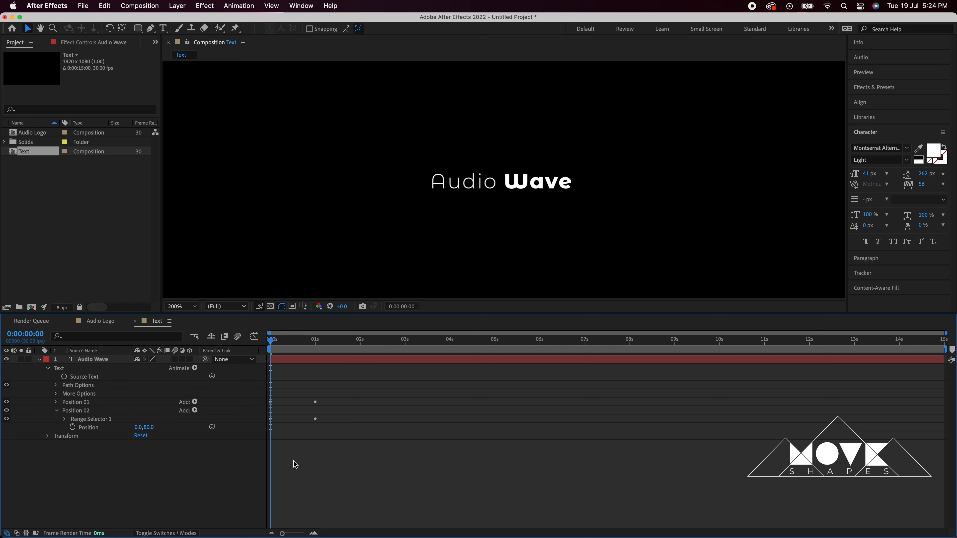
# Set Ease High and Ease Low to 50% in the Position 02 animator's range selector.
pyautogui.click(65, 419)
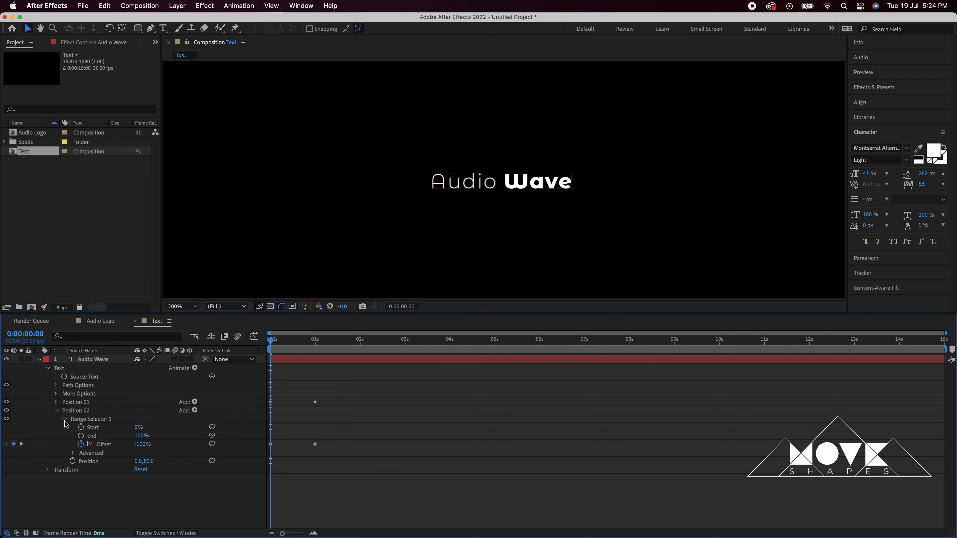
pyautogui.click(73, 453)
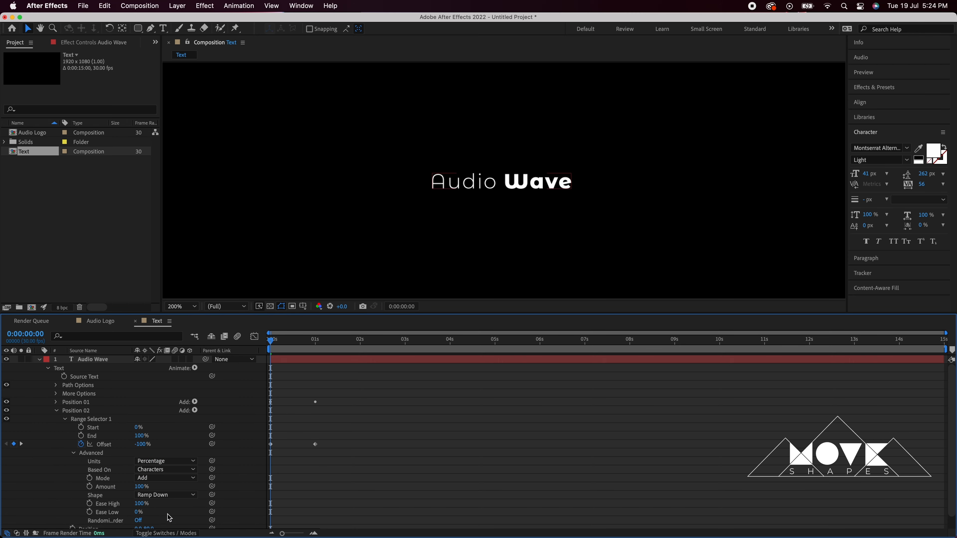
pyautogui.scroll(-1, 170, 518)
pyautogui.click(141, 491)
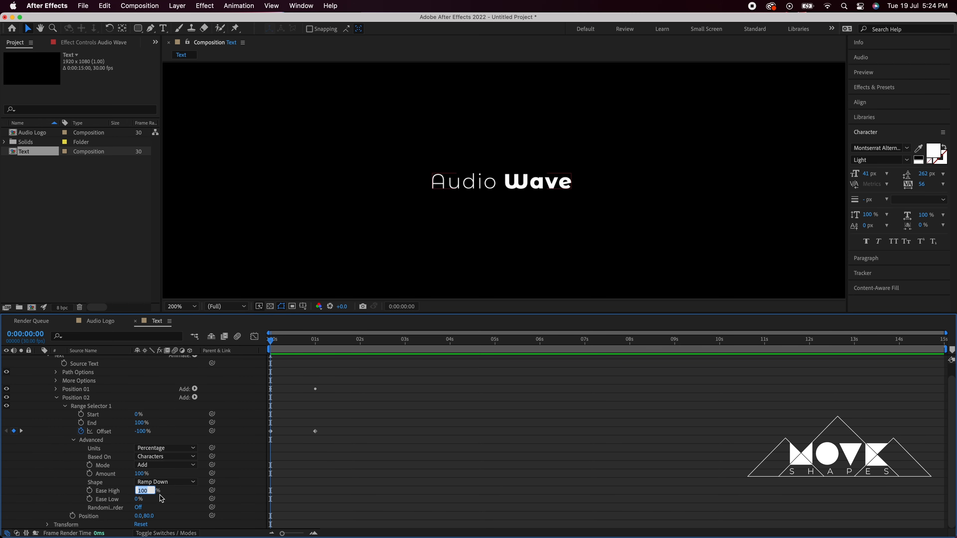
pyautogui.write('50')
pyautogui.press('Tab')
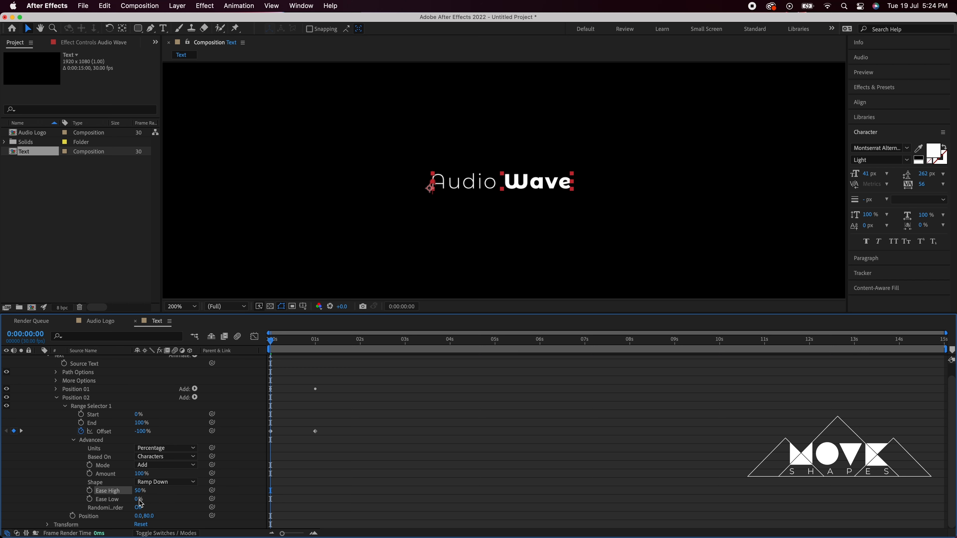
pyautogui.write('50')
pyautogui.press('Return')
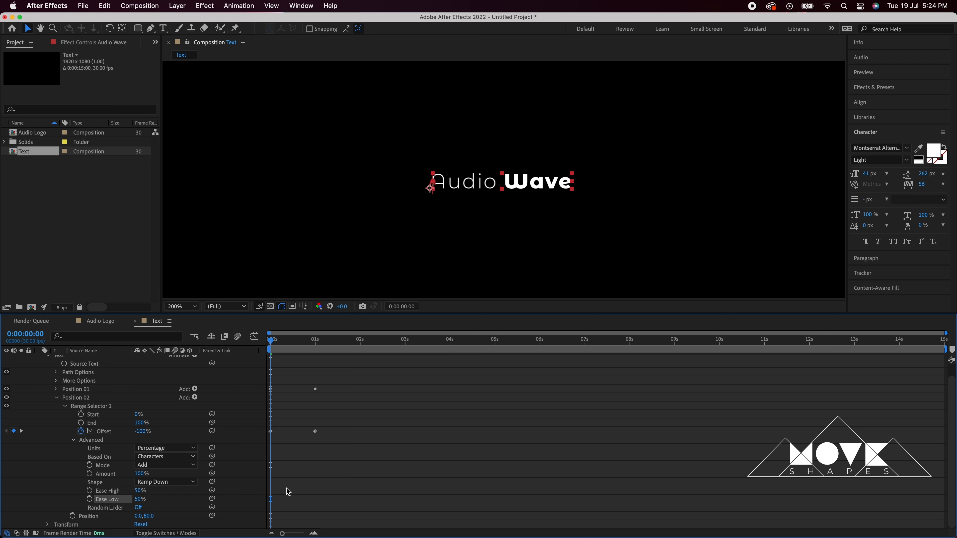
pyautogui.moveTo(280, 341)
pyautogui.mouseDown()
pyautogui.moveTo(324, 344)
pyautogui.moveTo(263, 350)
pyautogui.moveTo(348, 345)
pyautogui.moveTo(266, 345)
pyautogui.mouseUp()
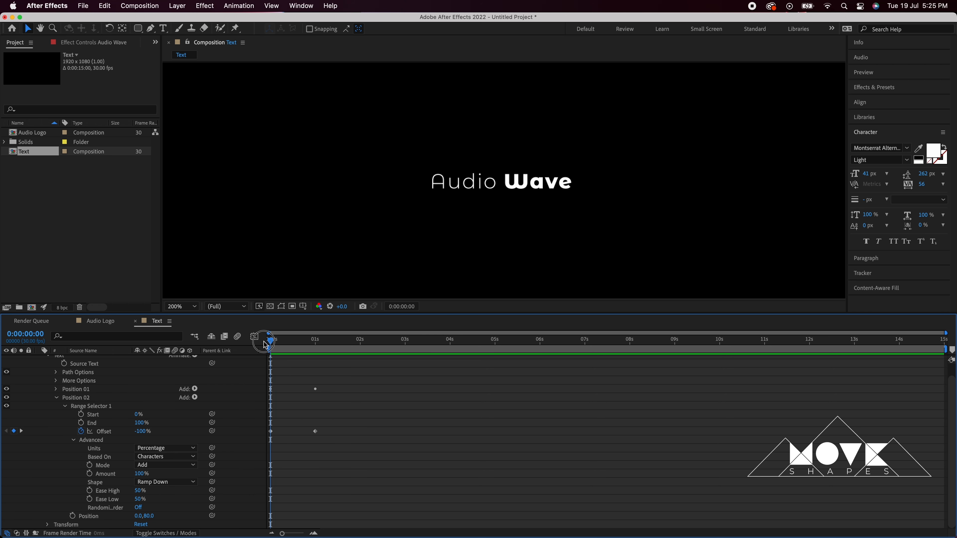
# Duplicate the Position 02 animator, set the copy's position to 0, -15, and preview the text animation from the start.
pyautogui.click(56, 398)
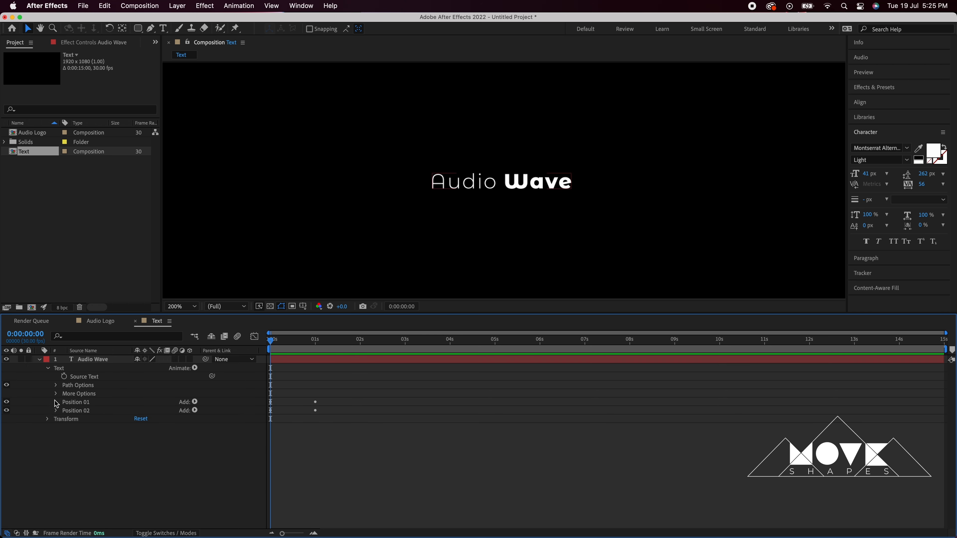
pyautogui.click(82, 412)
pyautogui.click(105, 6)
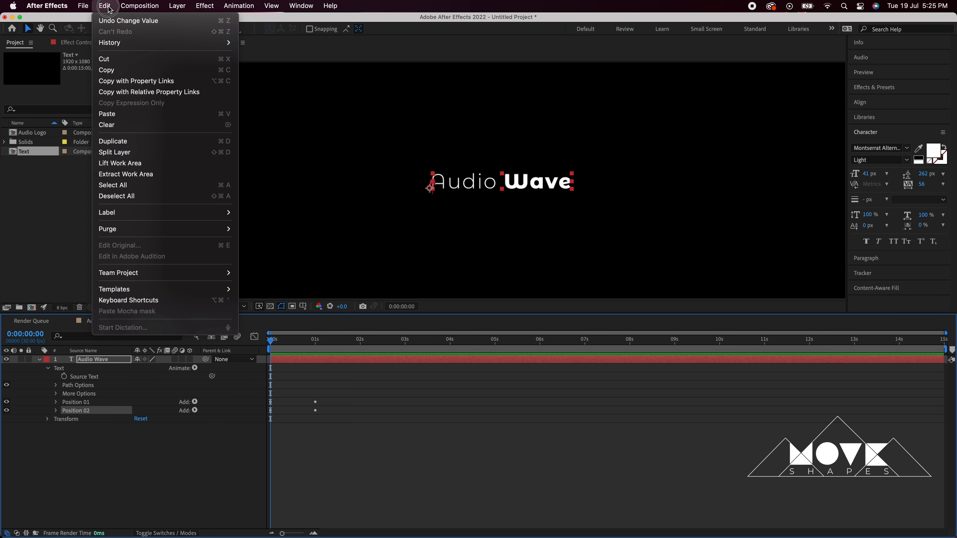
pyautogui.click(140, 141)
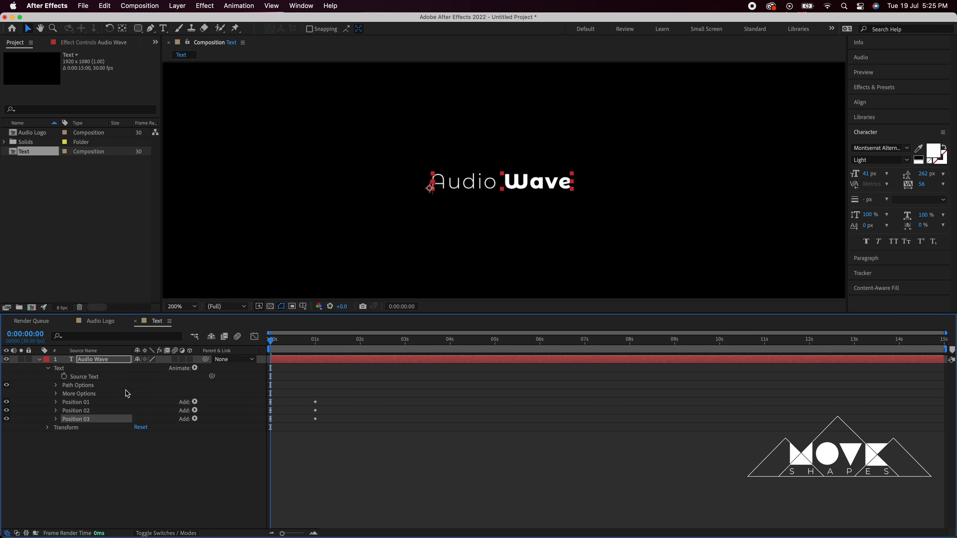
pyautogui.click(56, 419)
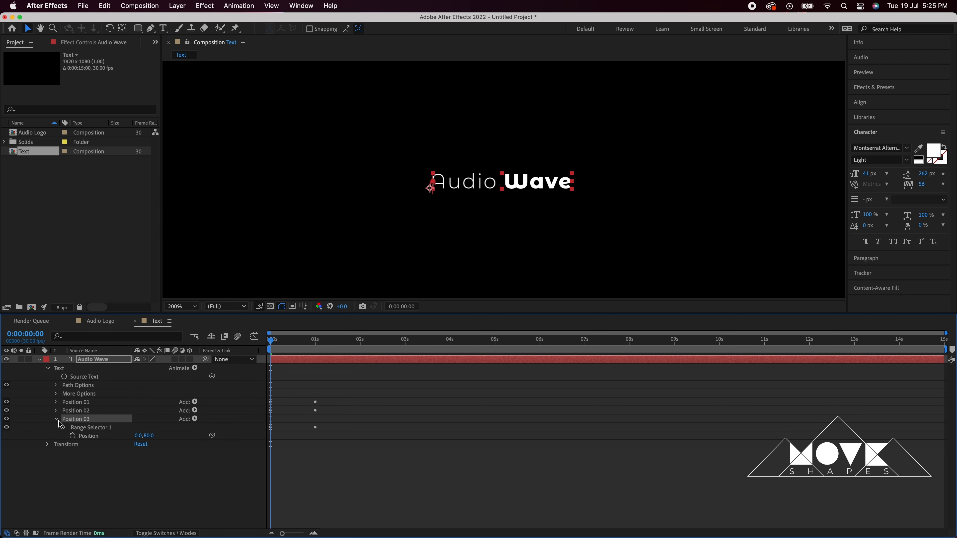
pyautogui.click(150, 436)
pyautogui.write('-15')
pyautogui.press('Return')
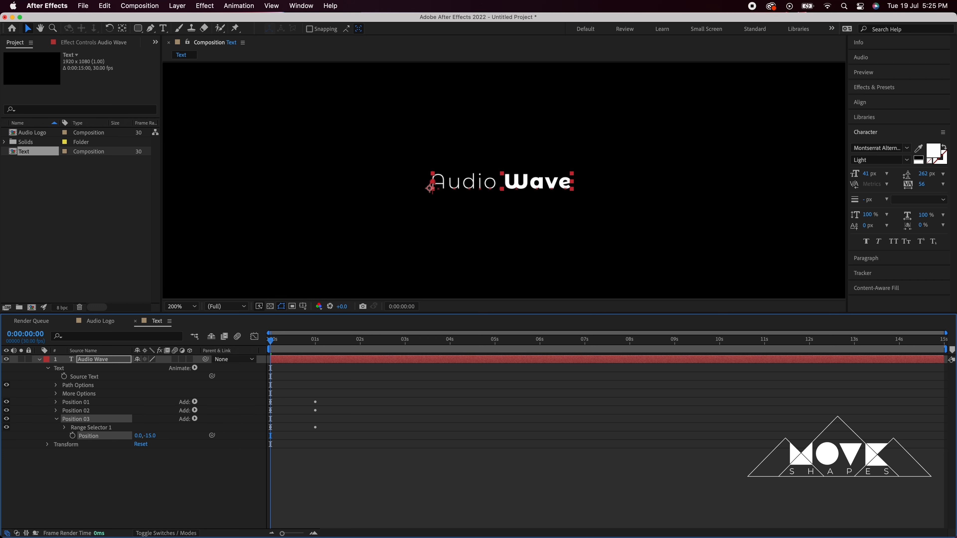
pyautogui.click(267, 469)
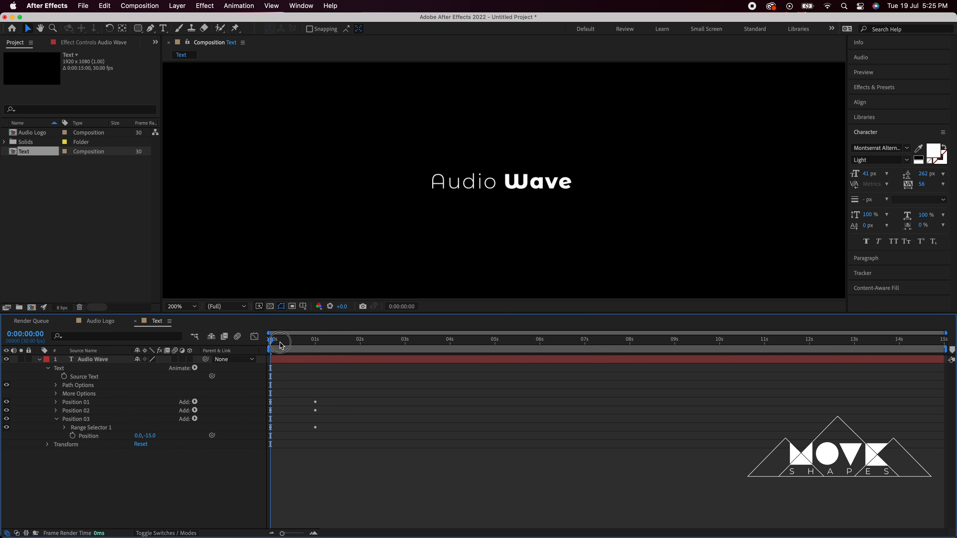
pyautogui.press('space')
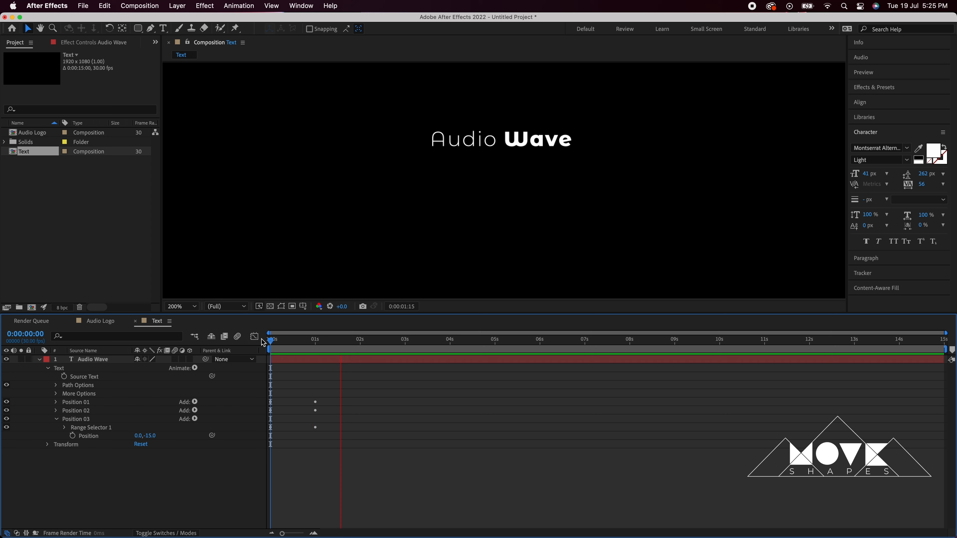
pyautogui.moveTo(270, 341); pyautogui.dragTo(249, 349)
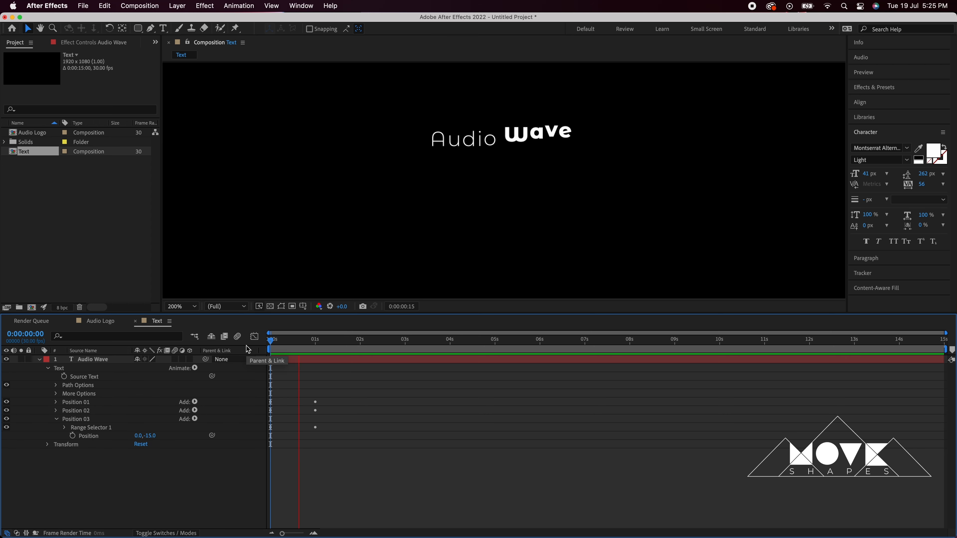
pyautogui.press('space')
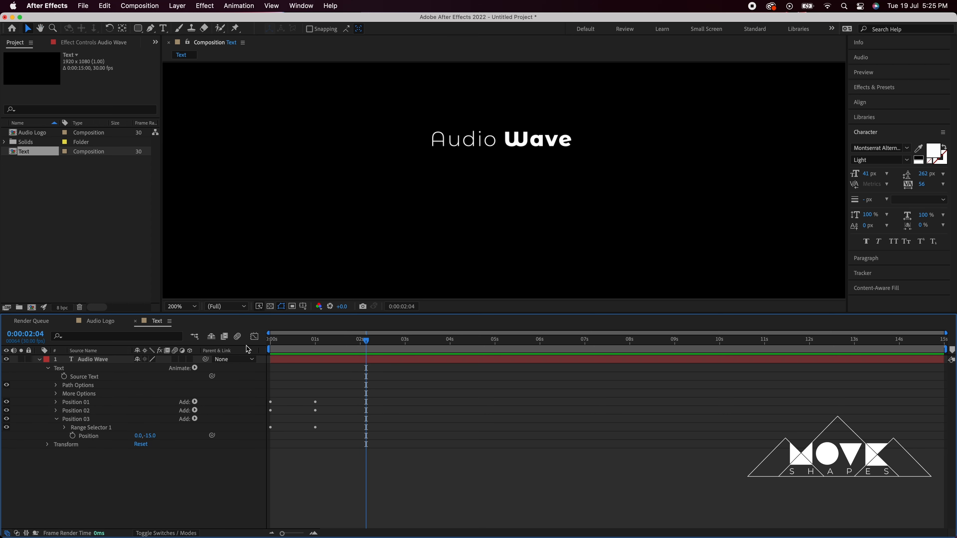
# Stagger the Offset keyframes of Position 02 and Position 03 to start about 4 and 11 frames in, and preview the text animation.
pyautogui.click(56, 419)
pyautogui.moveTo(366, 341); pyautogui.dragTo(271, 340)
pyautogui.click(280, 363)
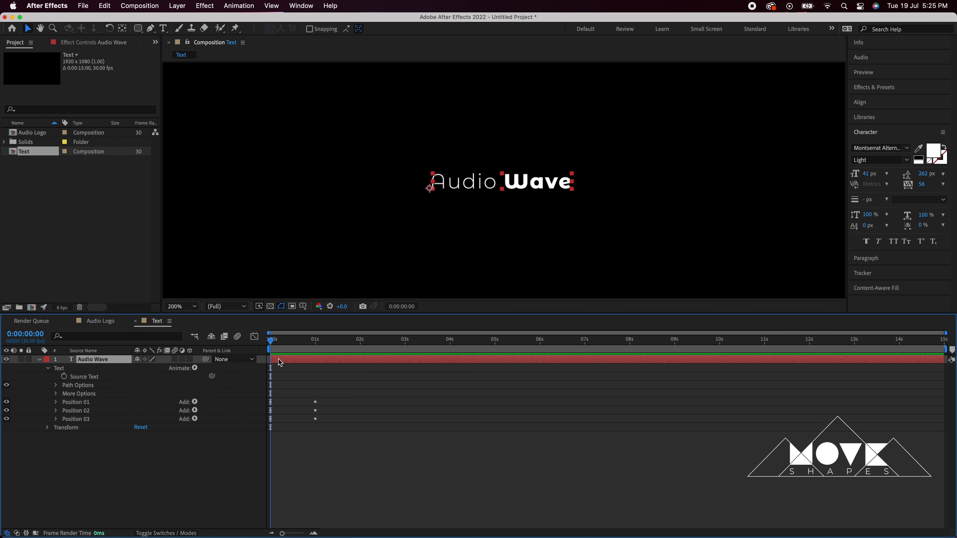
pyautogui.press('u')
pyautogui.moveTo(341, 428); pyautogui.dragTo(288, 412)
pyautogui.click(303, 402)
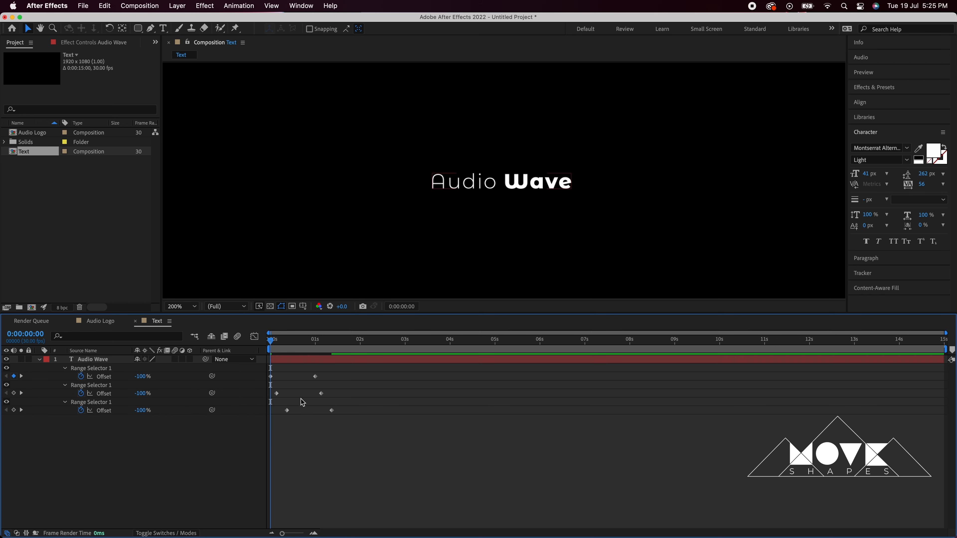
pyautogui.press('space')
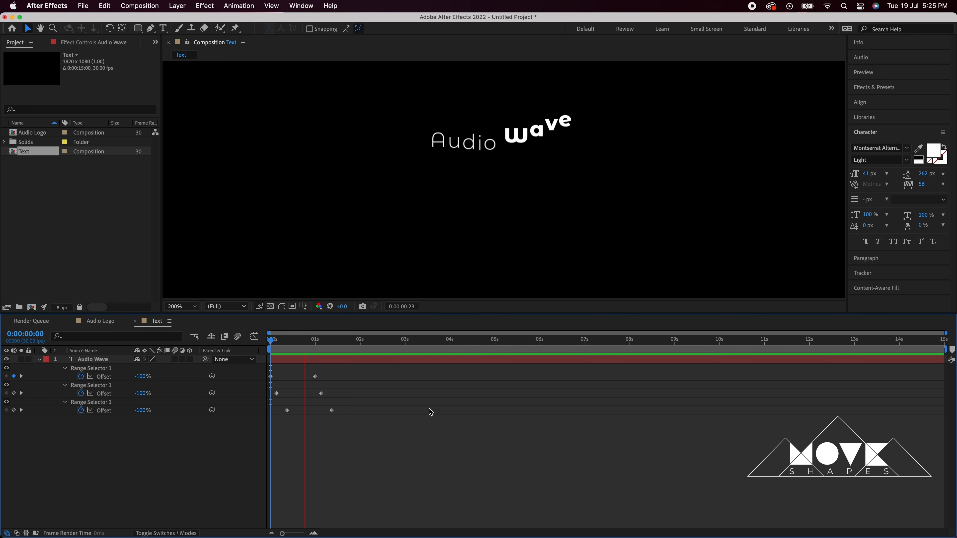
pyautogui.click(273, 340)
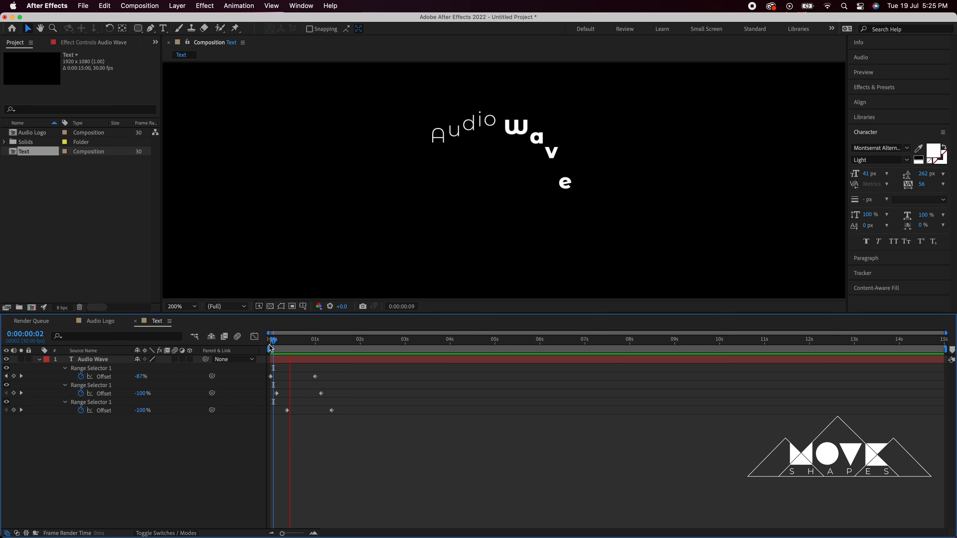
pyautogui.press('space')
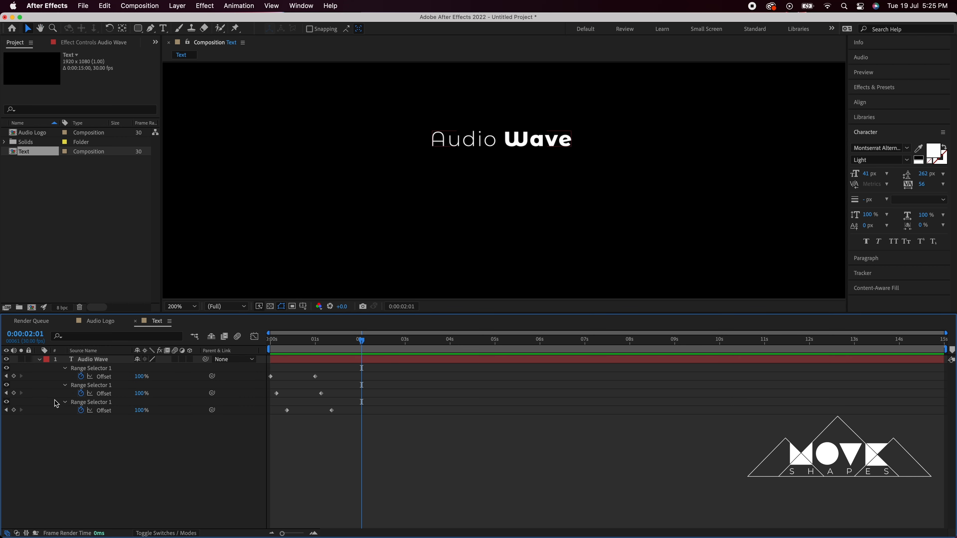
# Collapse the three Position animators and add an Opacity animator to the Audio Wave text.
pyautogui.click(39, 361)
pyautogui.click(39, 360)
pyautogui.click(56, 403)
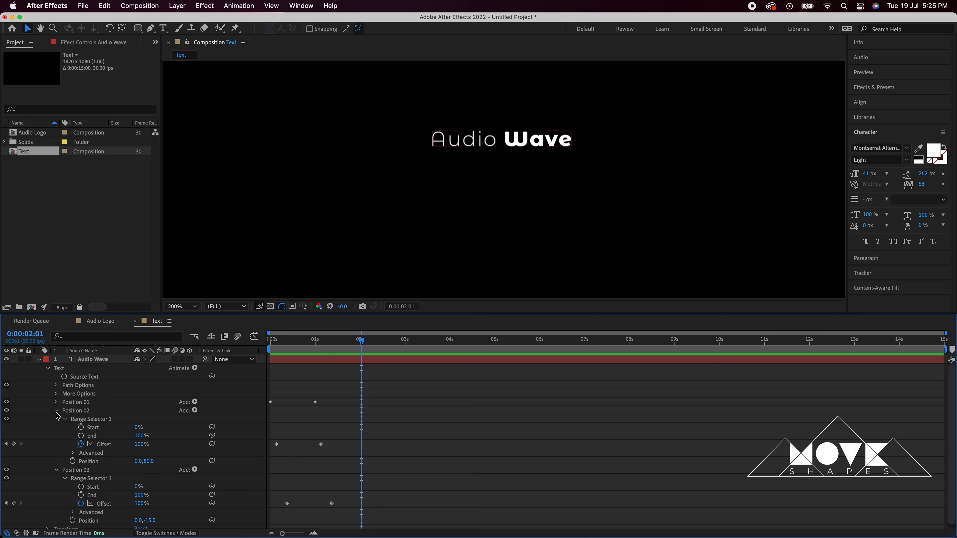
pyautogui.click(56, 410)
pyautogui.click(55, 419)
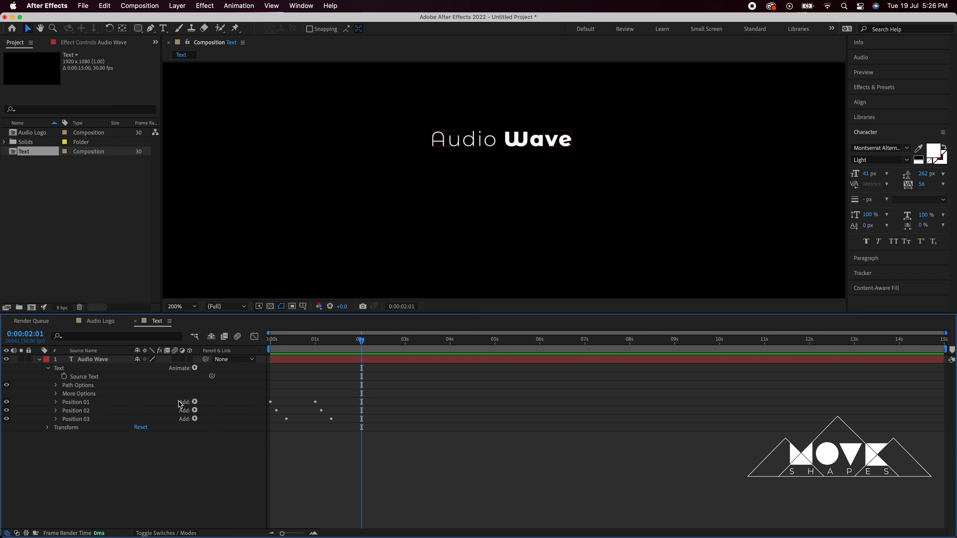
pyautogui.click(195, 369)
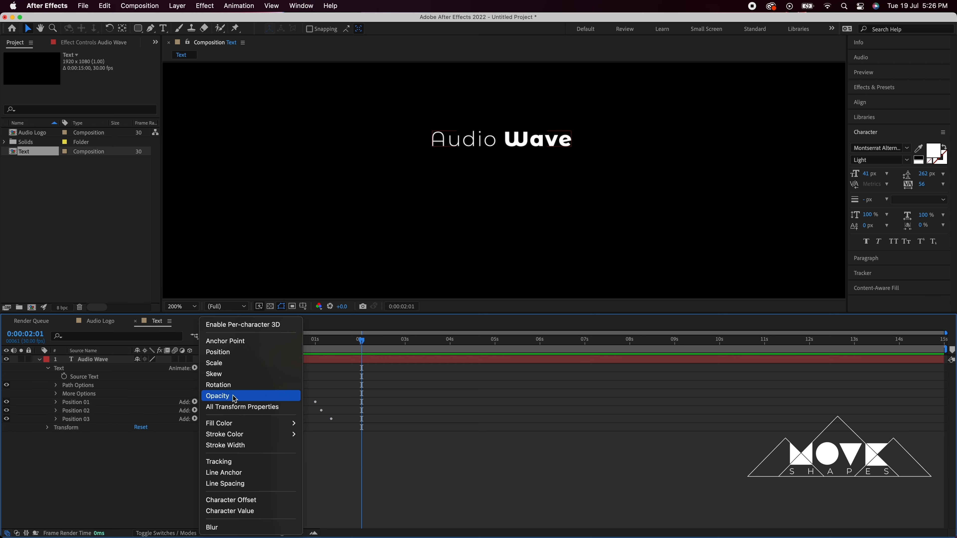
pyautogui.click(225, 397)
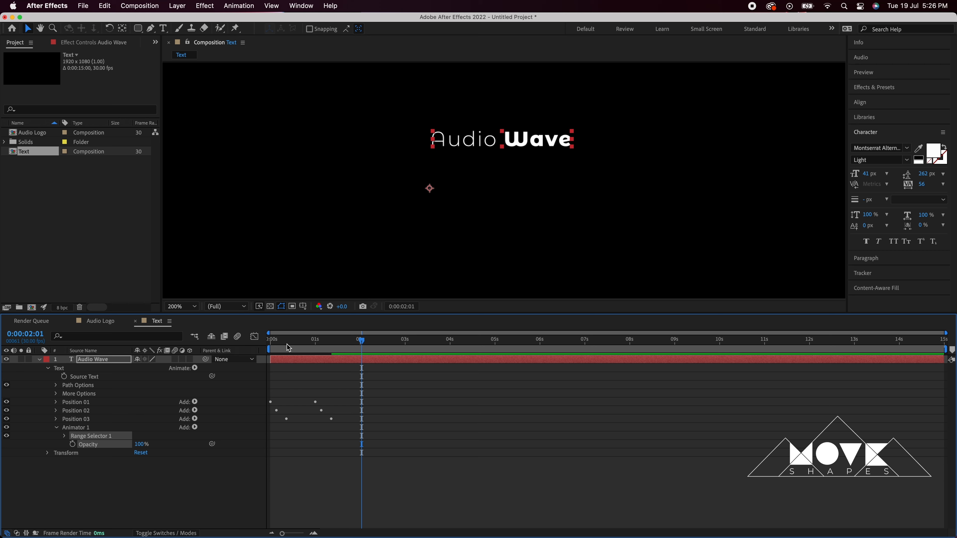
# Set the new animator's Opacity to 0% at the first frame and expand its range selector.
pyautogui.press('Home')
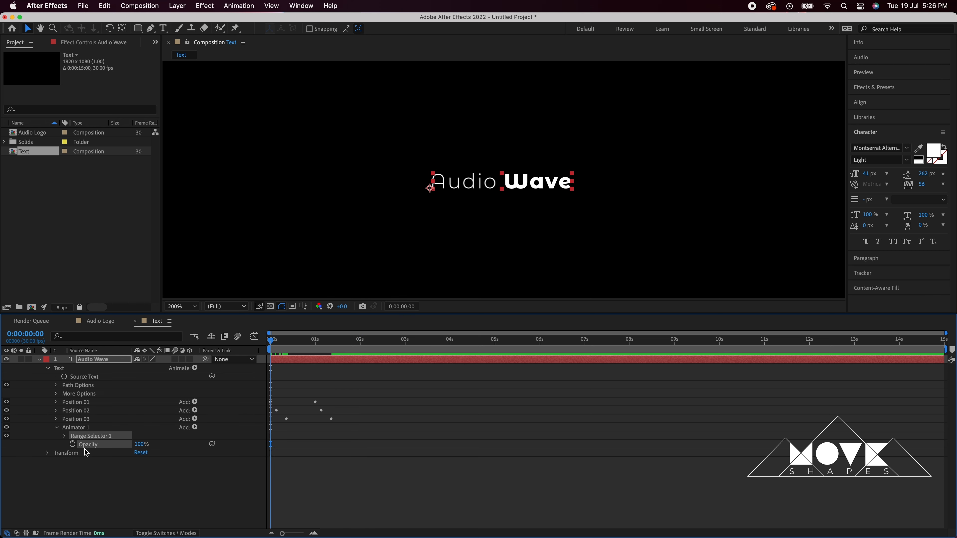
pyautogui.click(139, 444)
pyautogui.write('0')
pyautogui.click(73, 444)
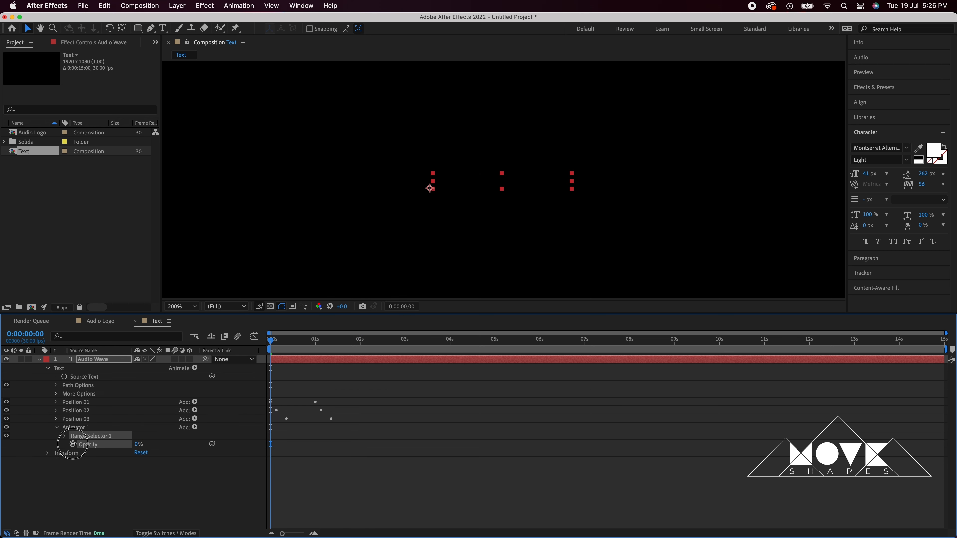
pyautogui.click(92, 488)
pyautogui.click(66, 437)
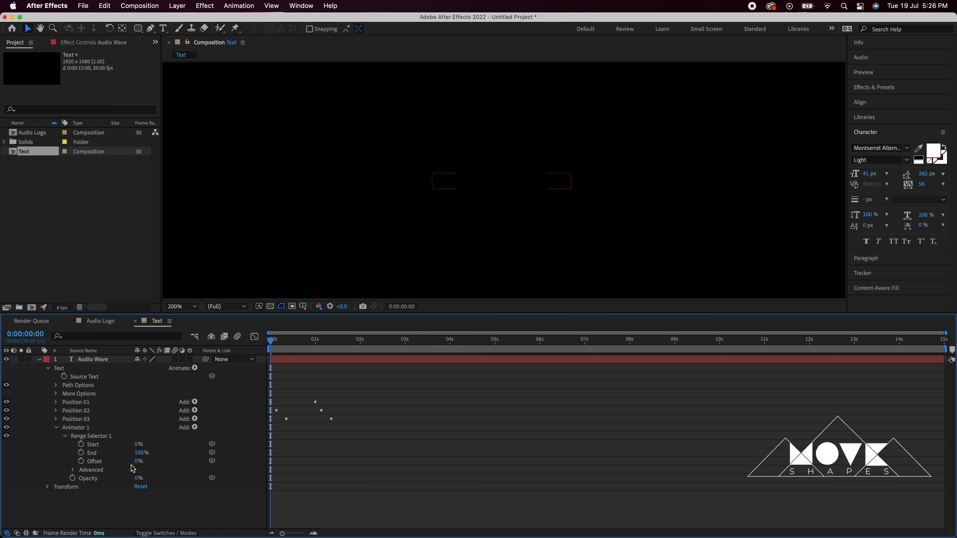
# Keyframe the opacity animator's Offset from 0% at the first frame to 100% at frame 27, collapse the layer and preview the animation.
pyautogui.click(81, 461)
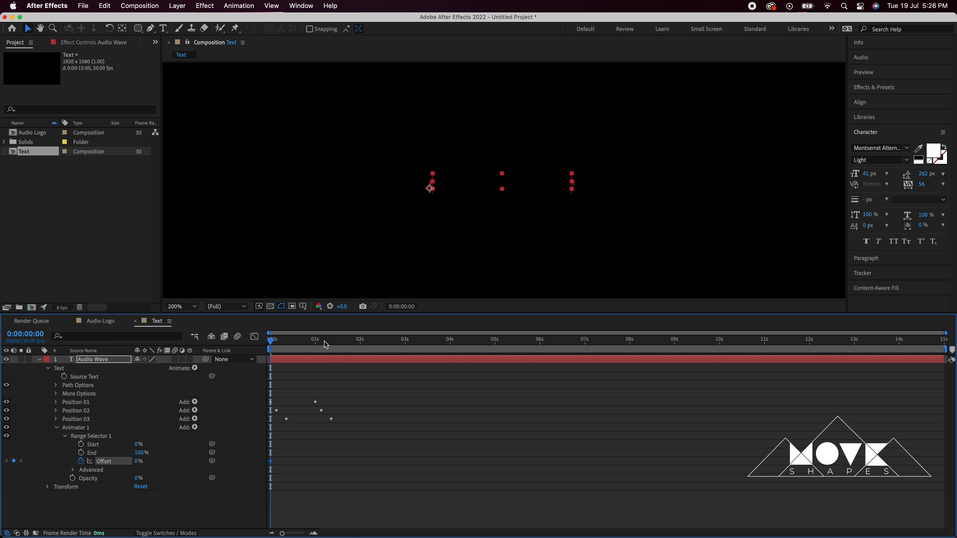
pyautogui.moveTo(326, 344); pyautogui.dragTo(311, 344)
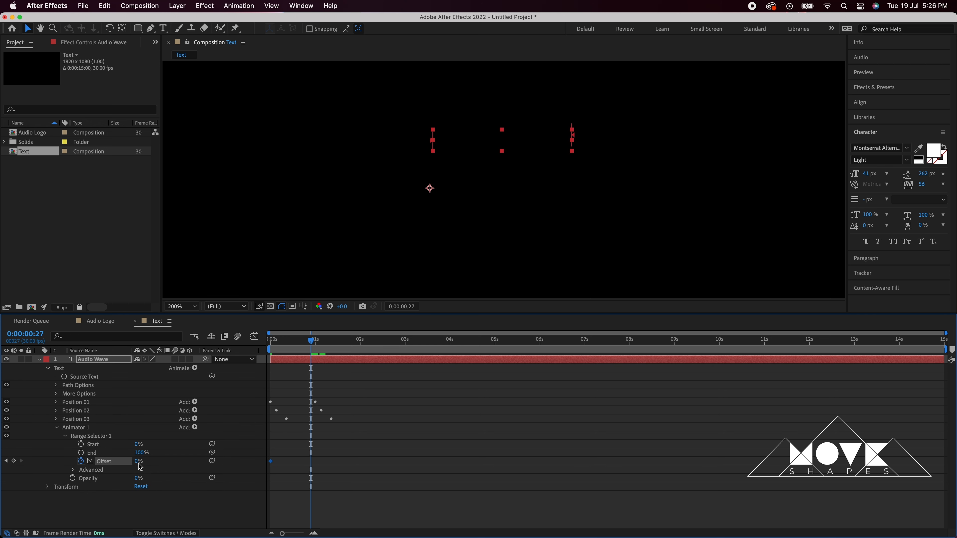
pyautogui.moveTo(140, 468); pyautogui.dragTo(316, 475)
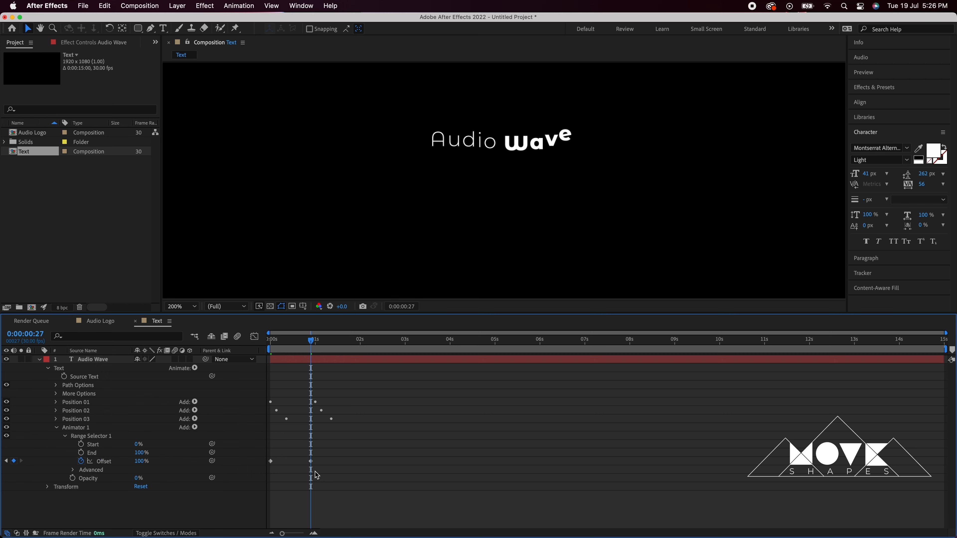
pyautogui.moveTo(309, 342); pyautogui.dragTo(245, 347)
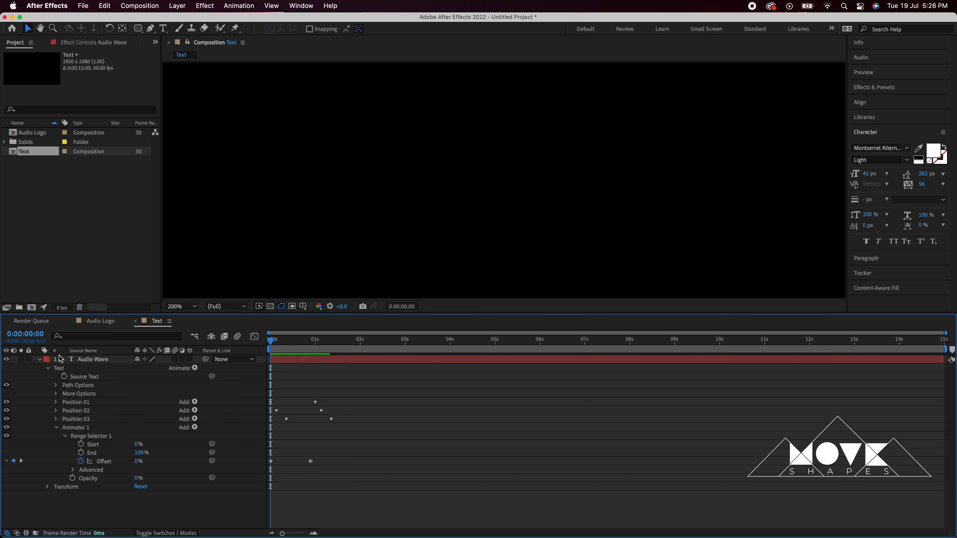
pyautogui.click(39, 362)
pyautogui.press('space')
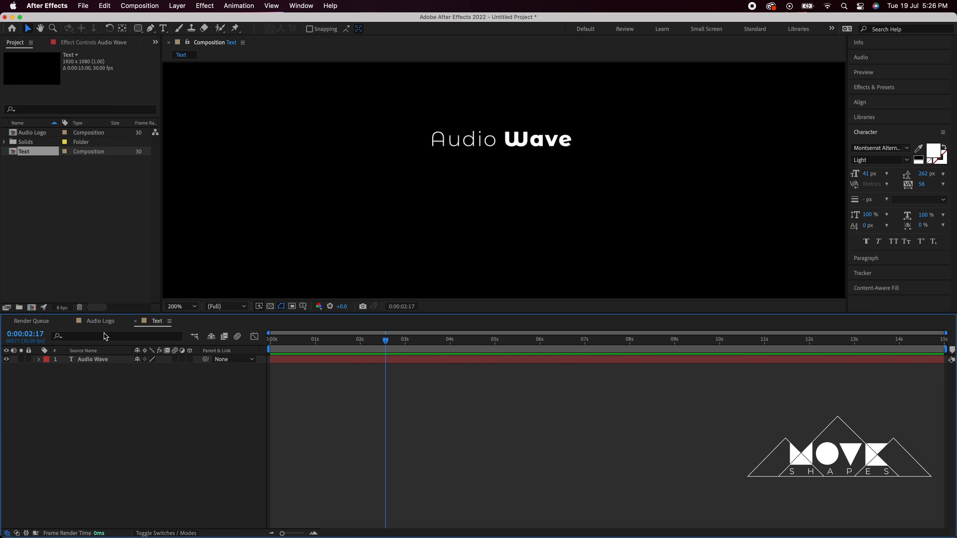
# Add the Text composition as the top layer of the Audio Logo composition and move the title just below the headphones.
pyautogui.click(101, 321)
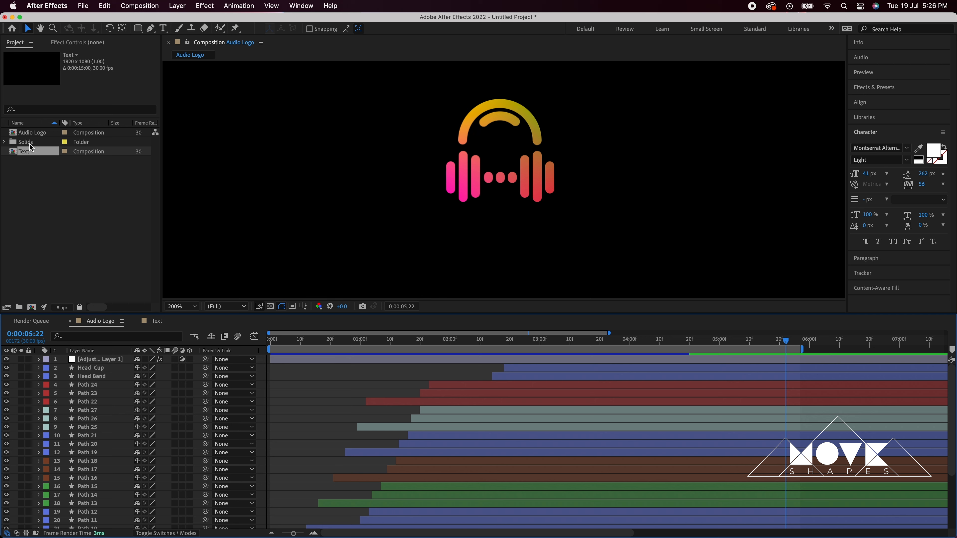
pyautogui.moveTo(32, 149); pyautogui.dragTo(73, 281)
pyautogui.moveTo(91, 356); pyautogui.dragTo(91, 362)
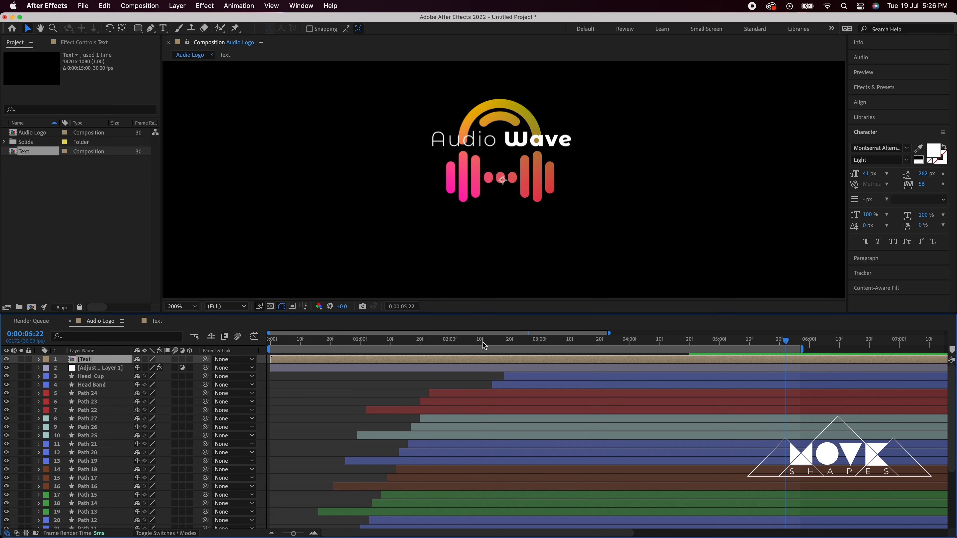
pyautogui.moveTo(484, 346); pyautogui.dragTo(694, 362)
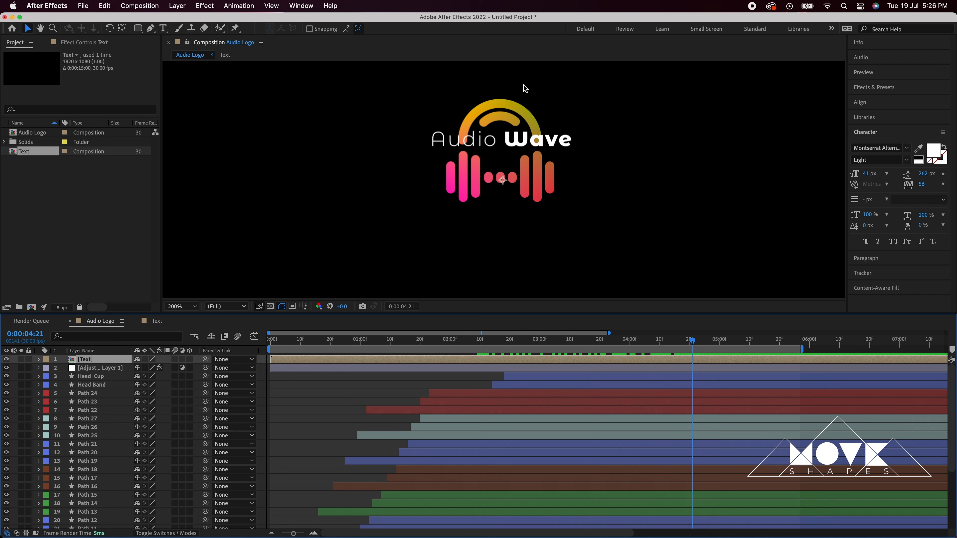
pyautogui.moveTo(566, 147); pyautogui.dragTo(567, 227)
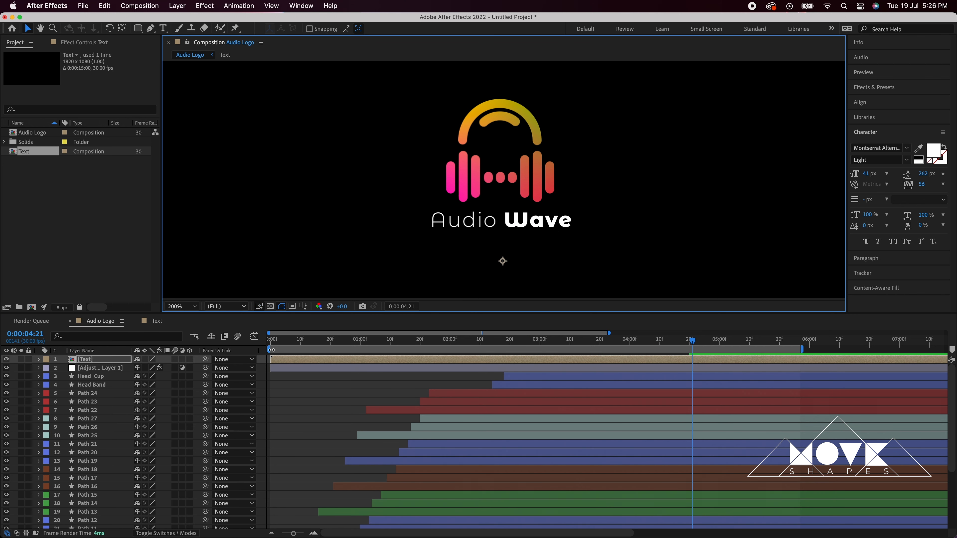
# Delay the Text layer to start at about 3 seconds 3 frames and move the title slightly lower beneath the headphones.
pyautogui.moveTo(272, 360); pyautogui.dragTo(642, 361)
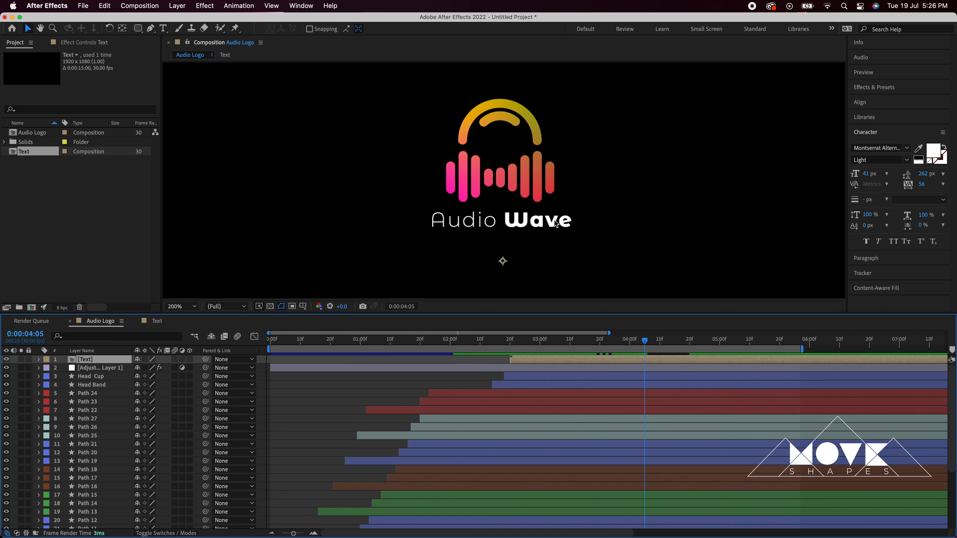
pyautogui.moveTo(557, 224); pyautogui.dragTo(555, 228)
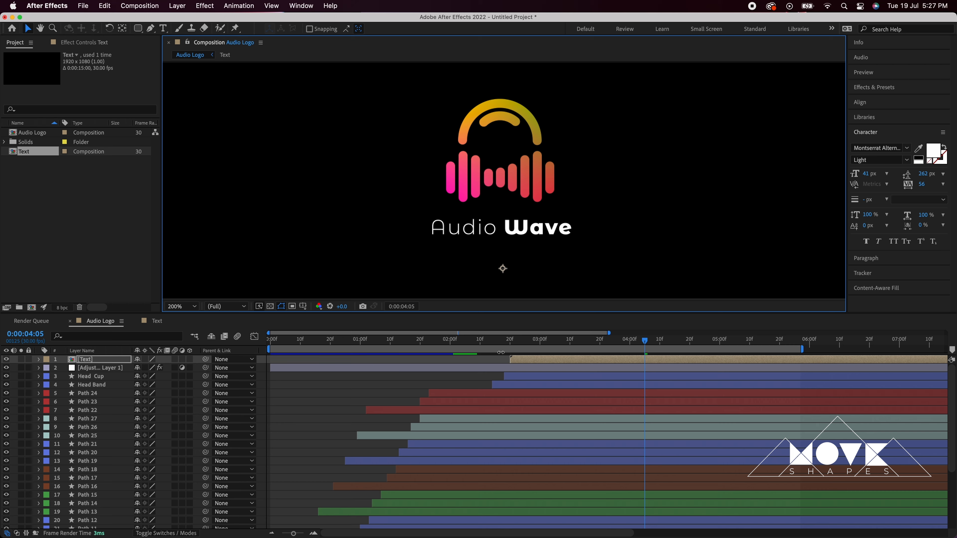
pyautogui.moveTo(483, 339); pyautogui.dragTo(689, 360)
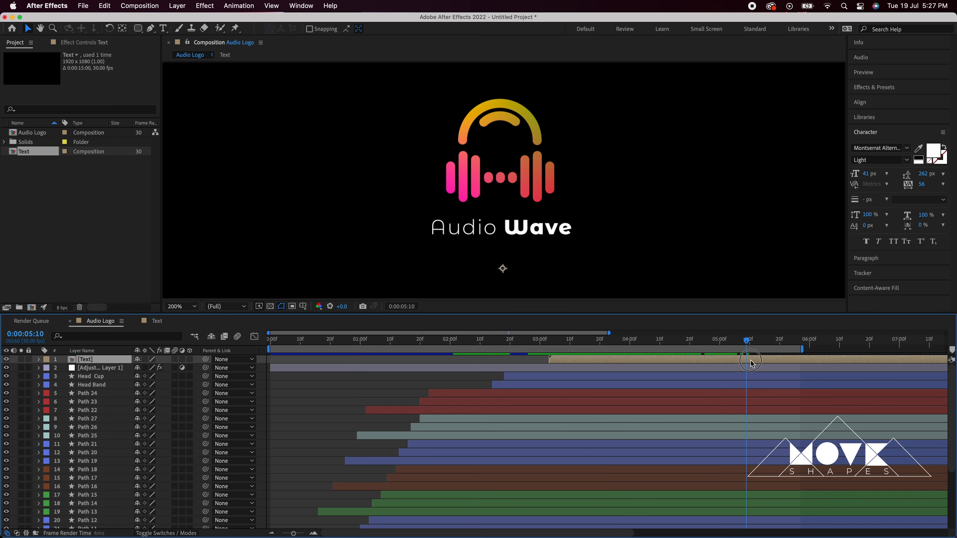
pyautogui.click(470, 380)
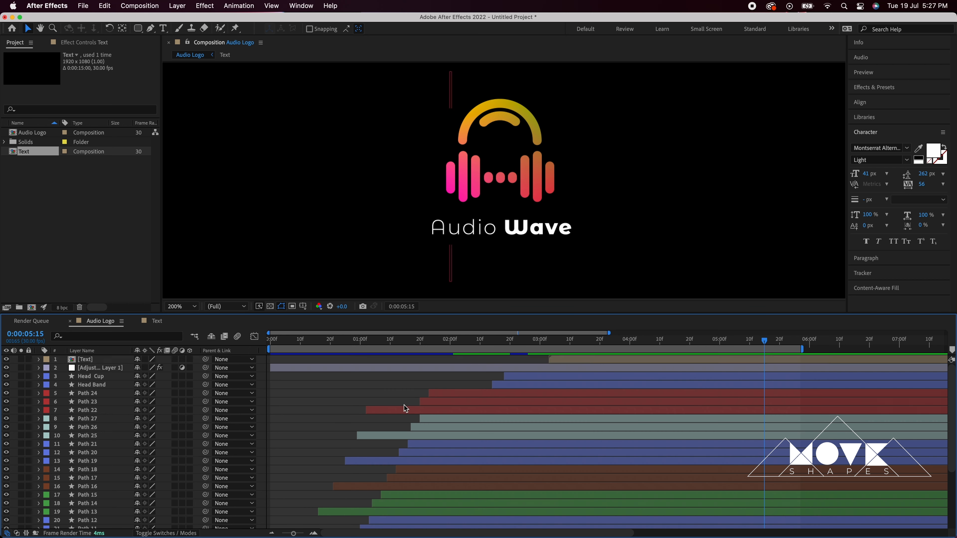
pyautogui.click(25, 218)
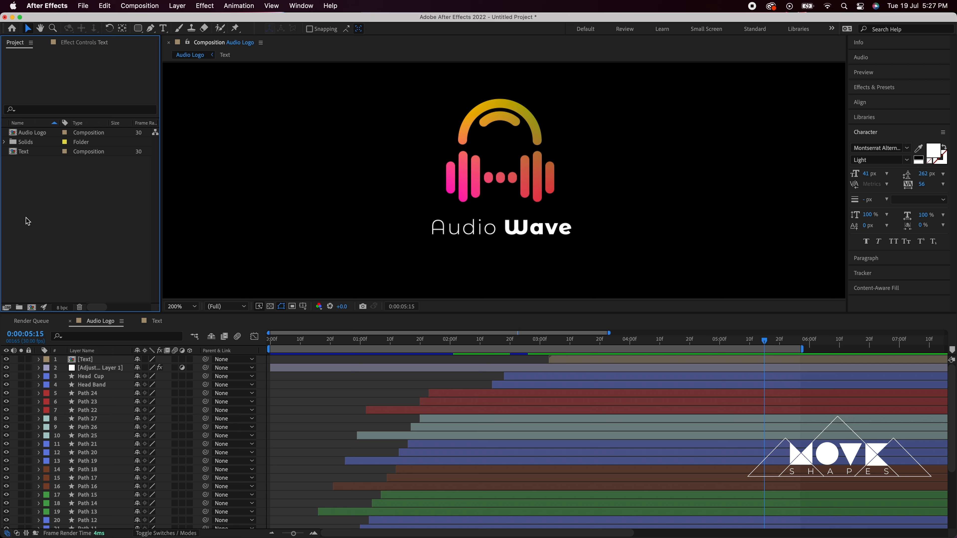